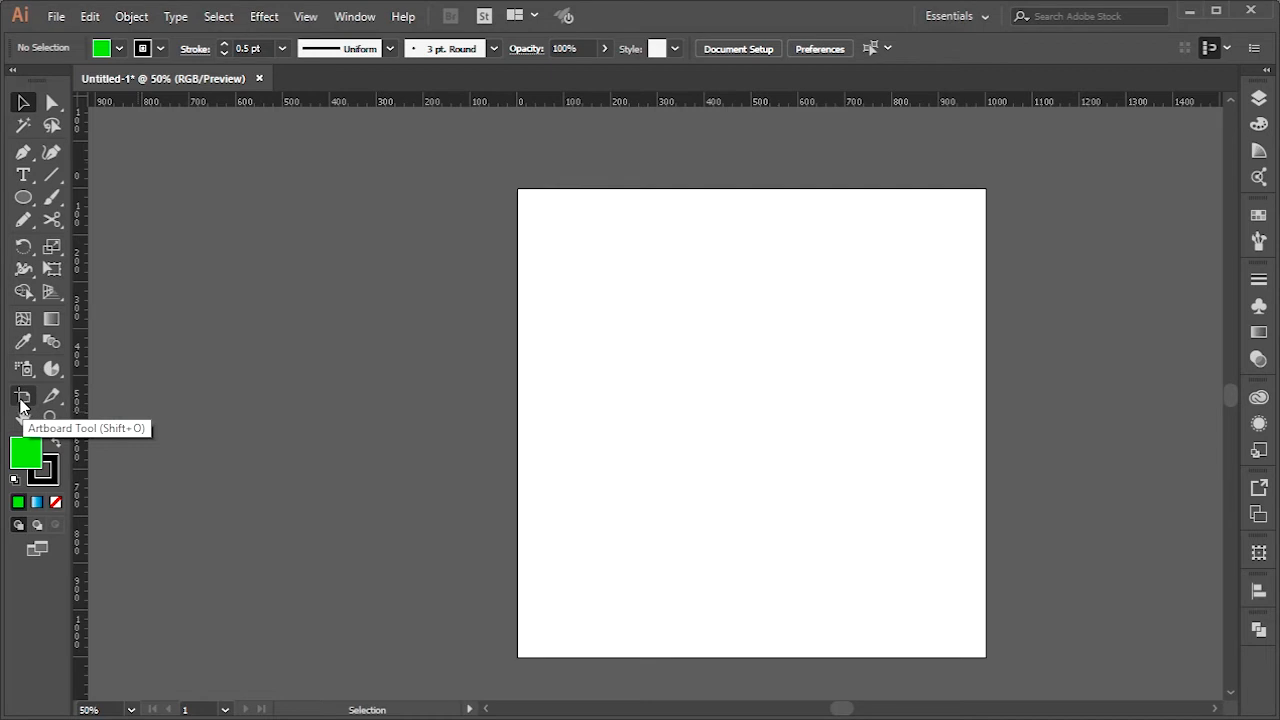
Shrink the artboard from its upper and left edges to about 795 by 769 px
{"action": "left_click", "coordinate": [22, 398]}
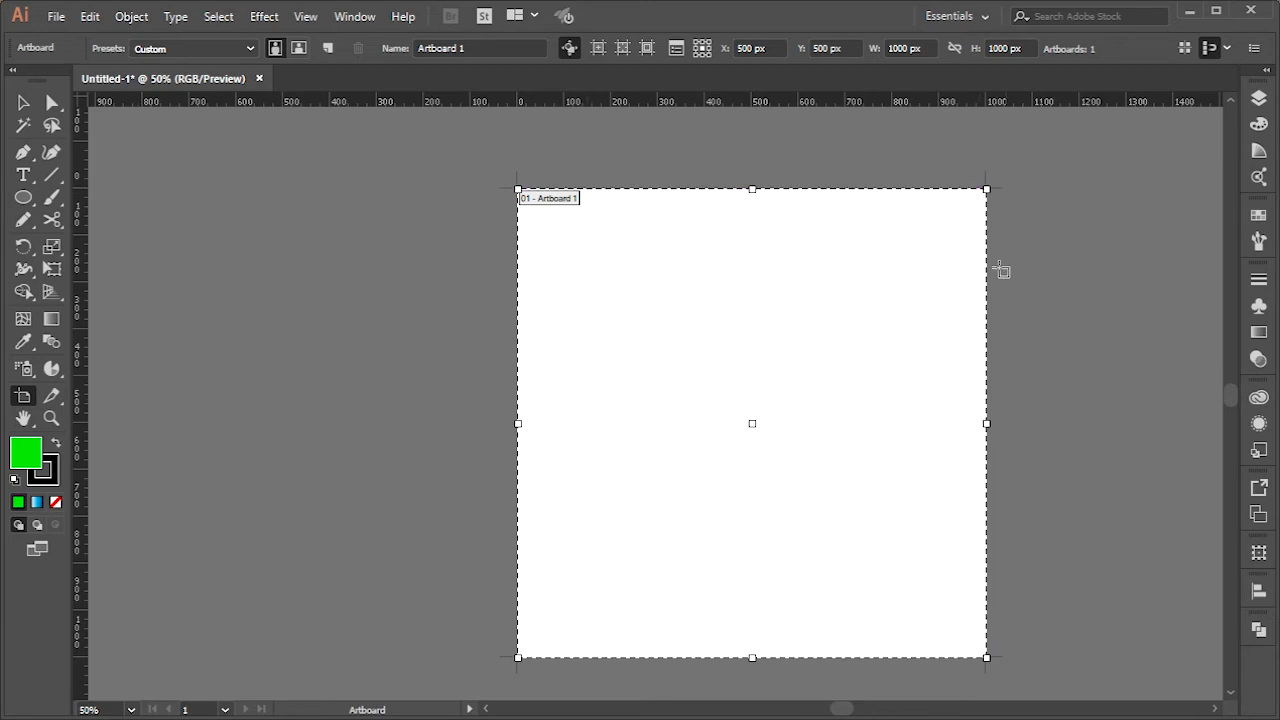
{"action": "key", "text": "space"}
{"action": "left_click_drag", "start_coordinate": [782, 435], "coordinate": [627, 430]}
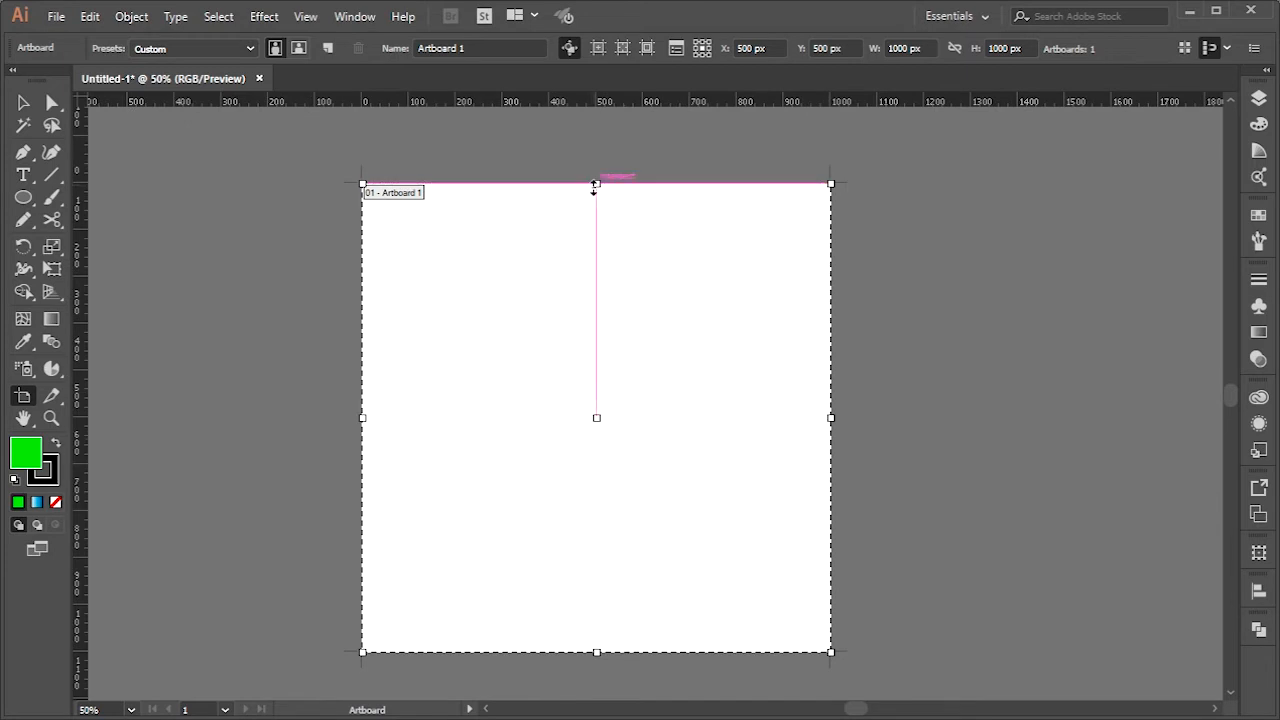
{"action": "left_click_drag", "start_coordinate": [595, 185], "coordinate": [580, 292]}
{"action": "left_click_drag", "start_coordinate": [363, 471], "coordinate": [458, 471]}
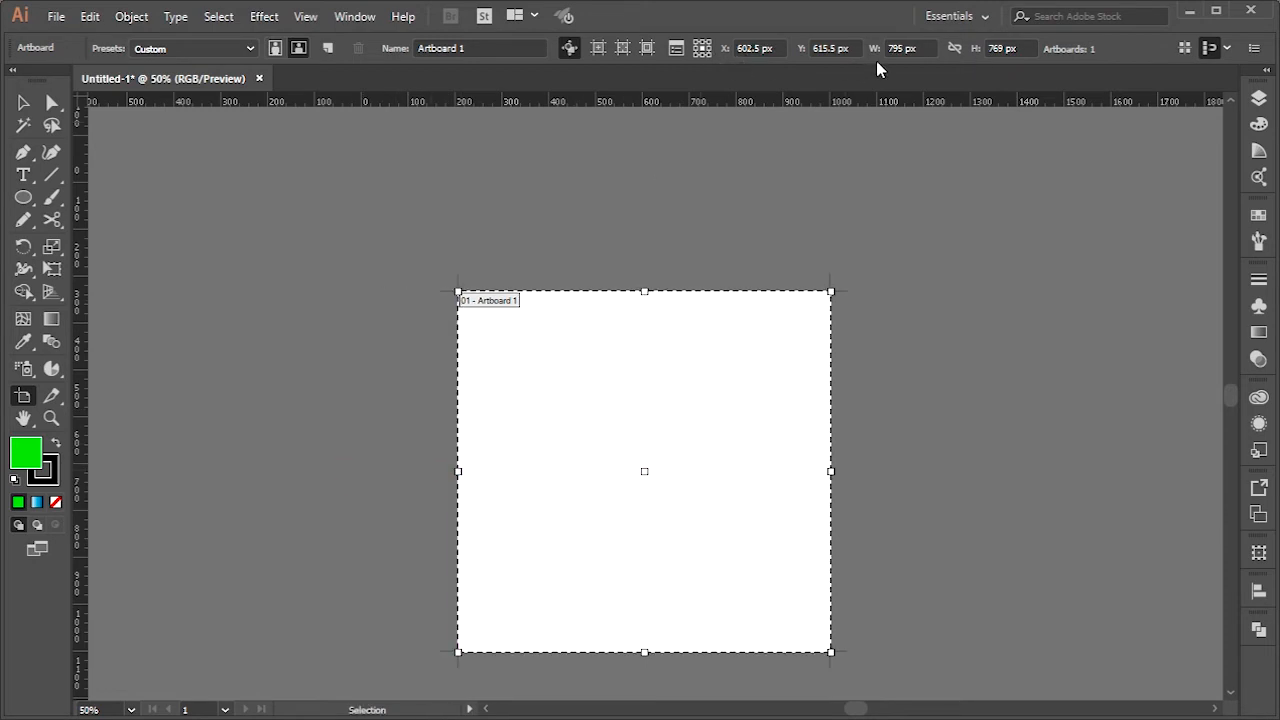
Set the artboard's width to 1000 px and its height to 700 px
{"action": "left_click", "coordinate": [900, 48]}
{"action": "type", "text": "100"}
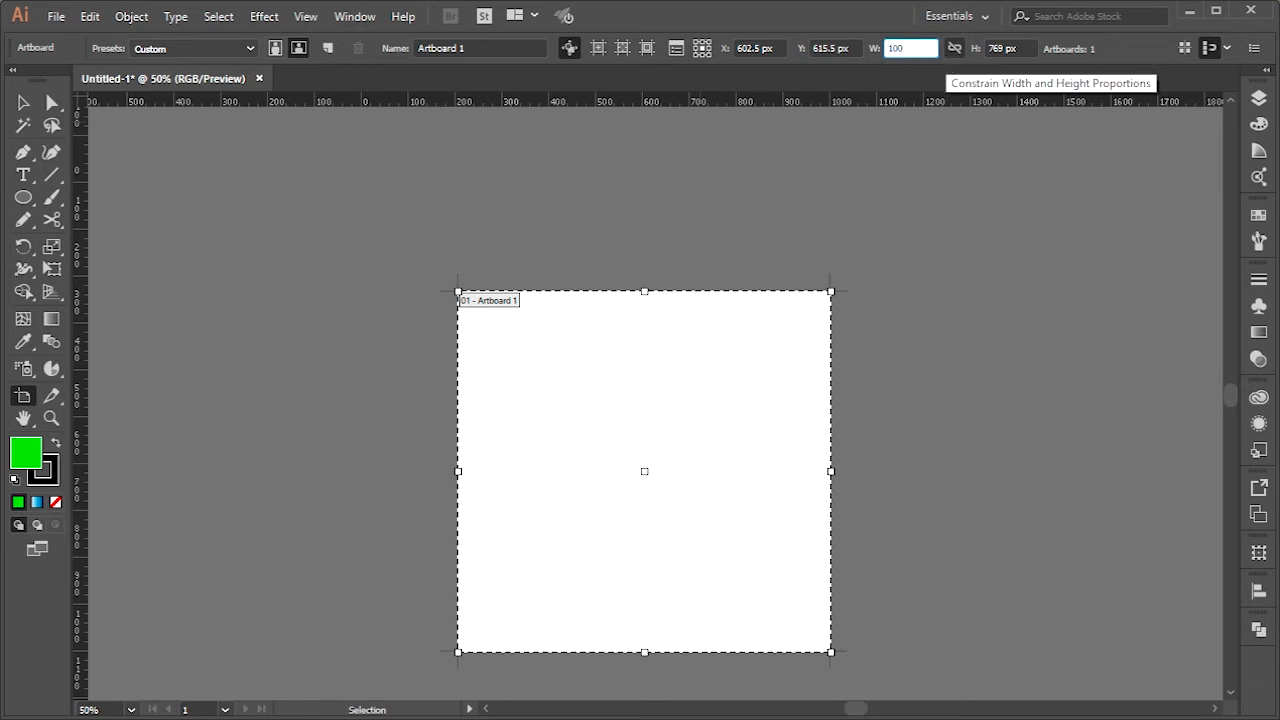
{"action": "type", "text": "0"}
{"action": "key", "text": "Tab"}
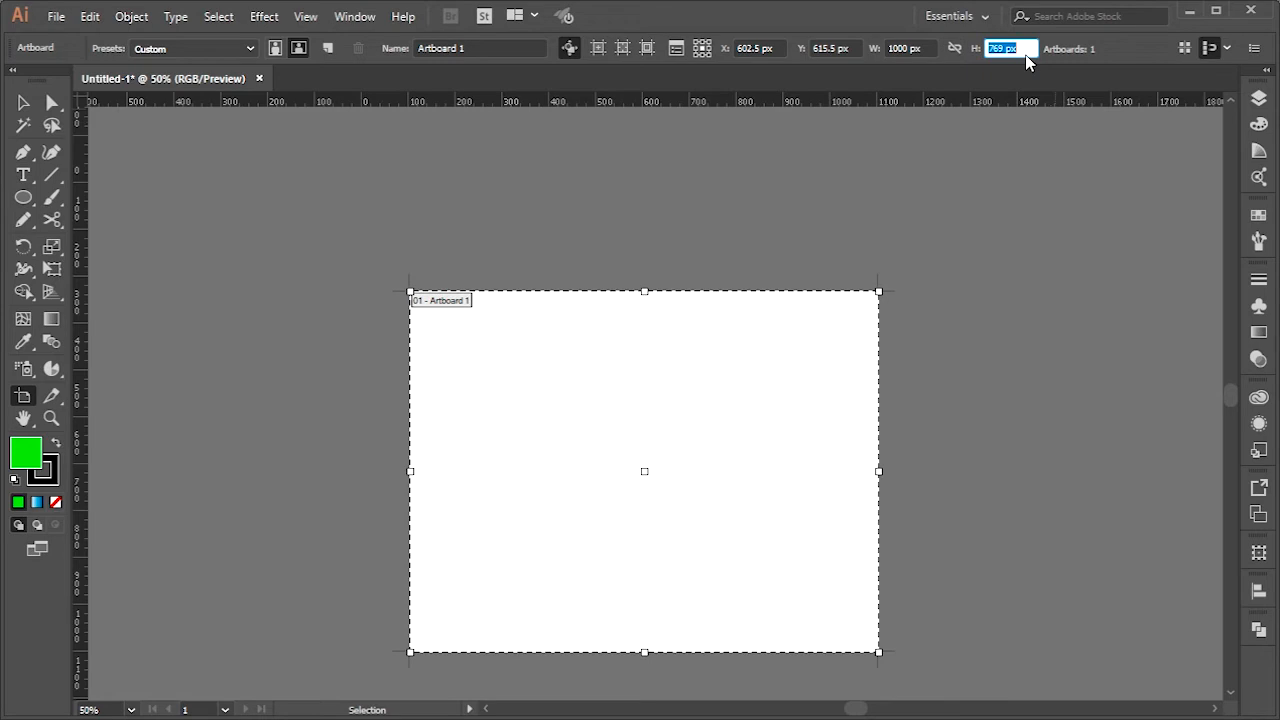
{"action": "type", "text": "700"}
{"action": "key", "text": "Return"}
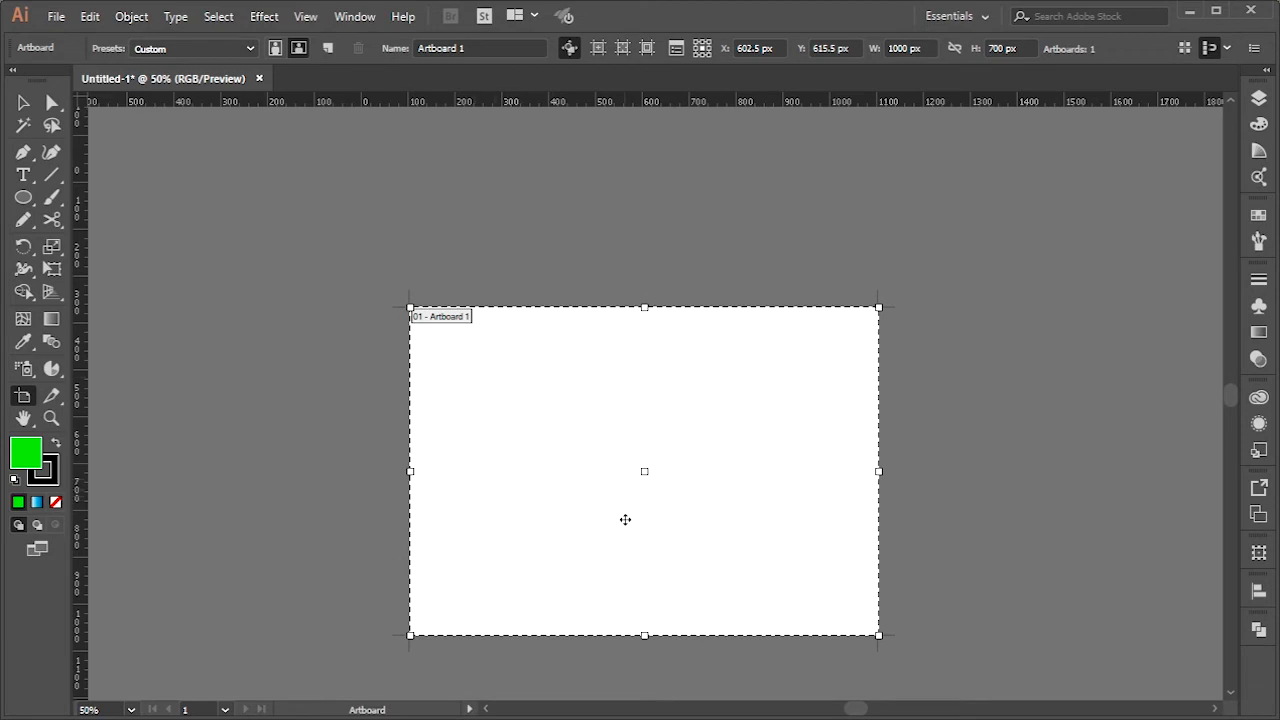
Show the center mark, cross hairs and video safe areas on the artboard
{"action": "left_click", "coordinate": [598, 50]}
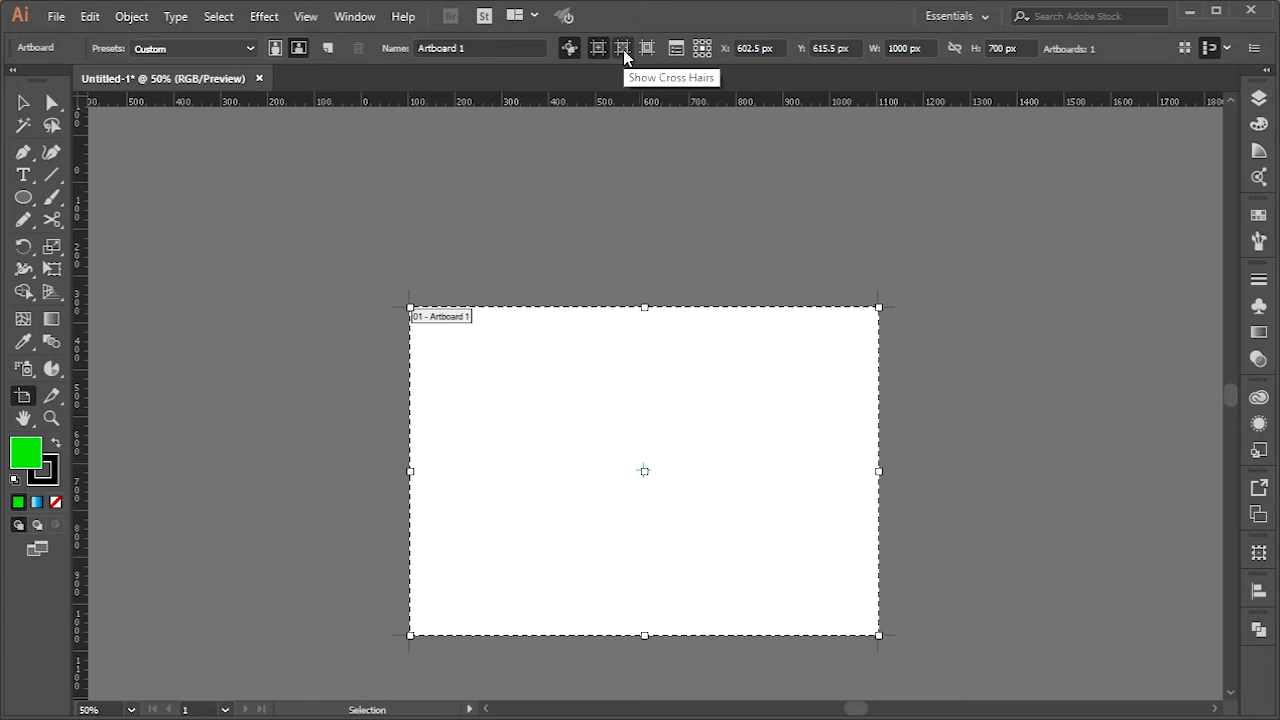
{"action": "left_click", "coordinate": [623, 49]}
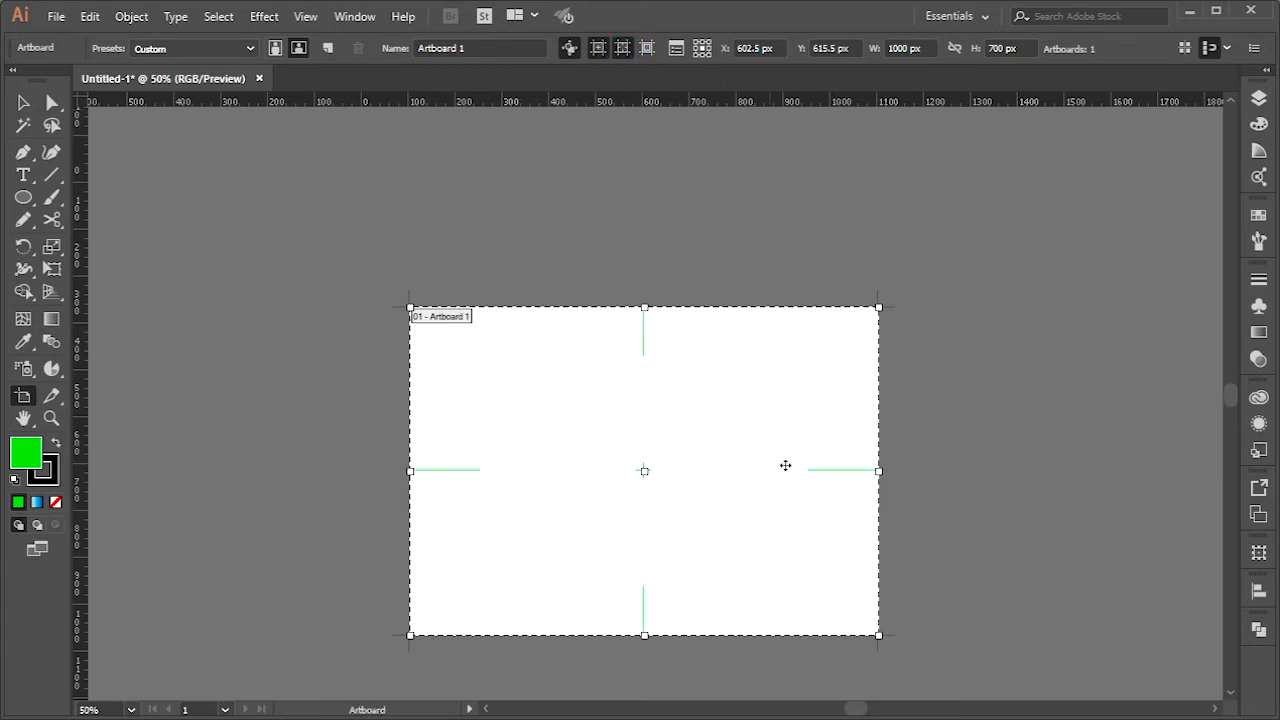
{"action": "left_click", "coordinate": [647, 48]}
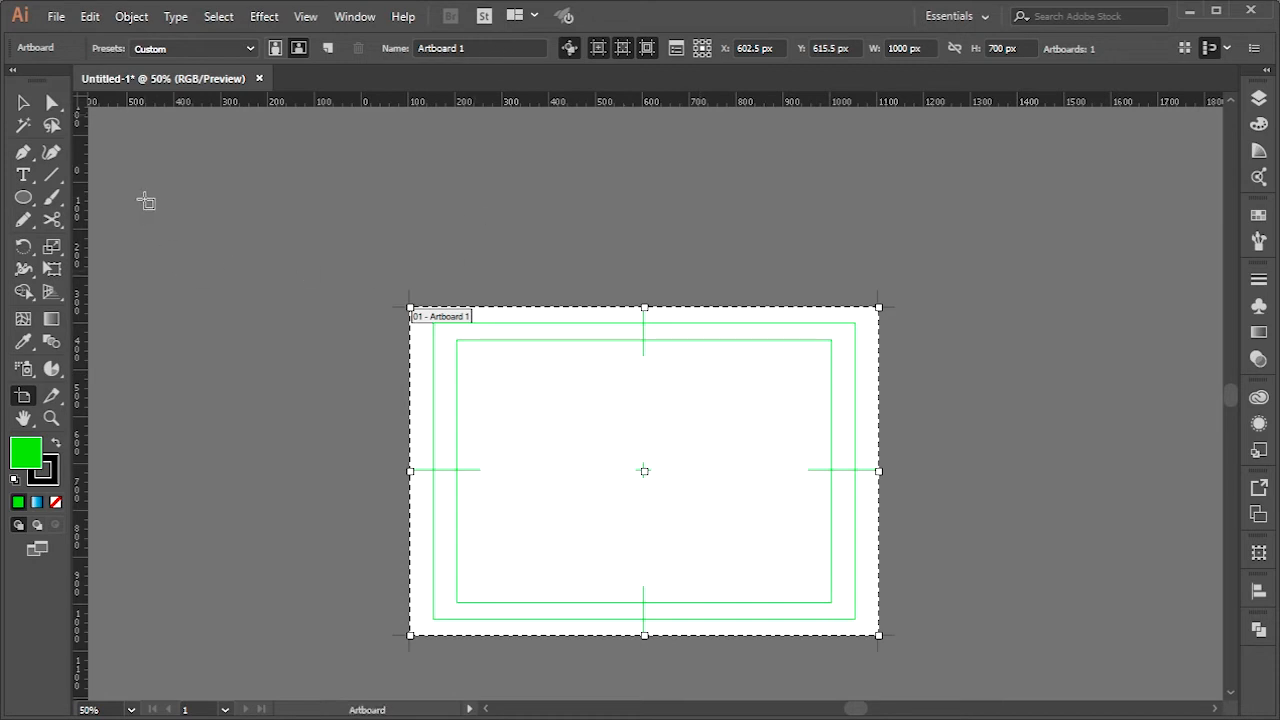
Draw a portrait artboard about 520 by 926 px left of the first, and a wide one about 1128 by 244 px above it
{"action": "left_click_drag", "start_coordinate": [121, 182], "coordinate": [365, 615]}
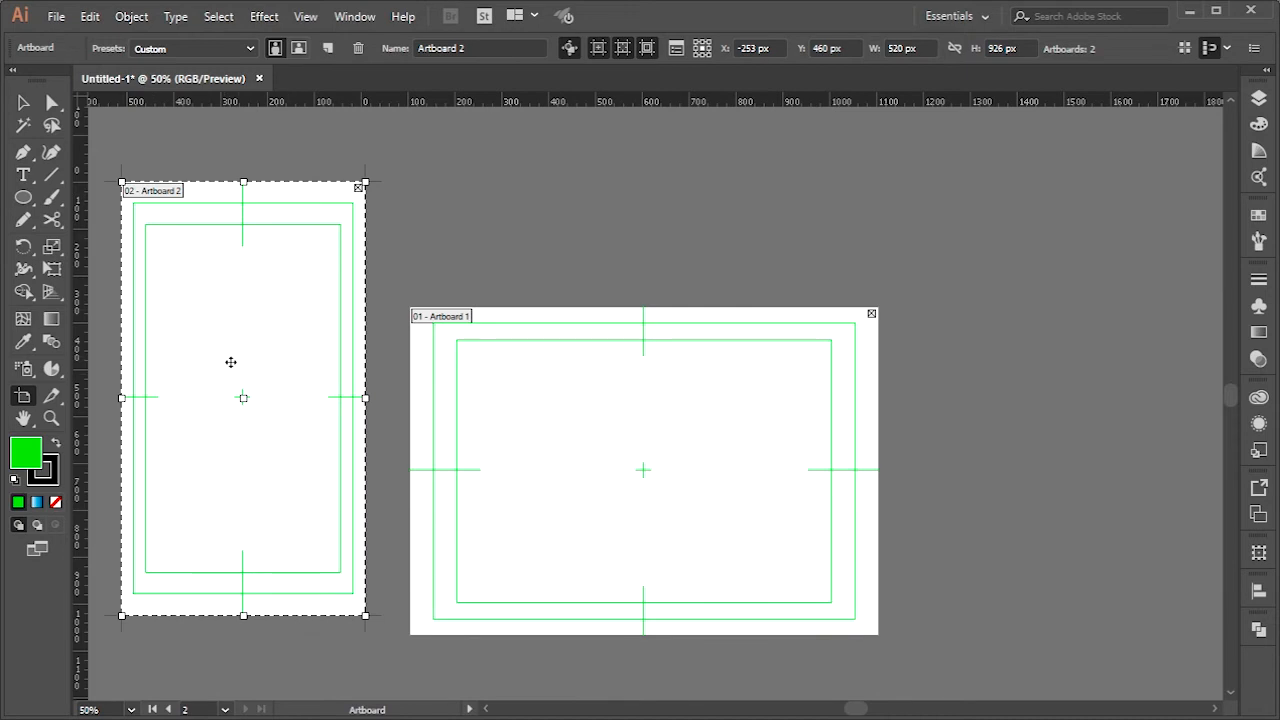
{"action": "left_click_drag", "start_coordinate": [424, 135], "coordinate": [952, 250]}
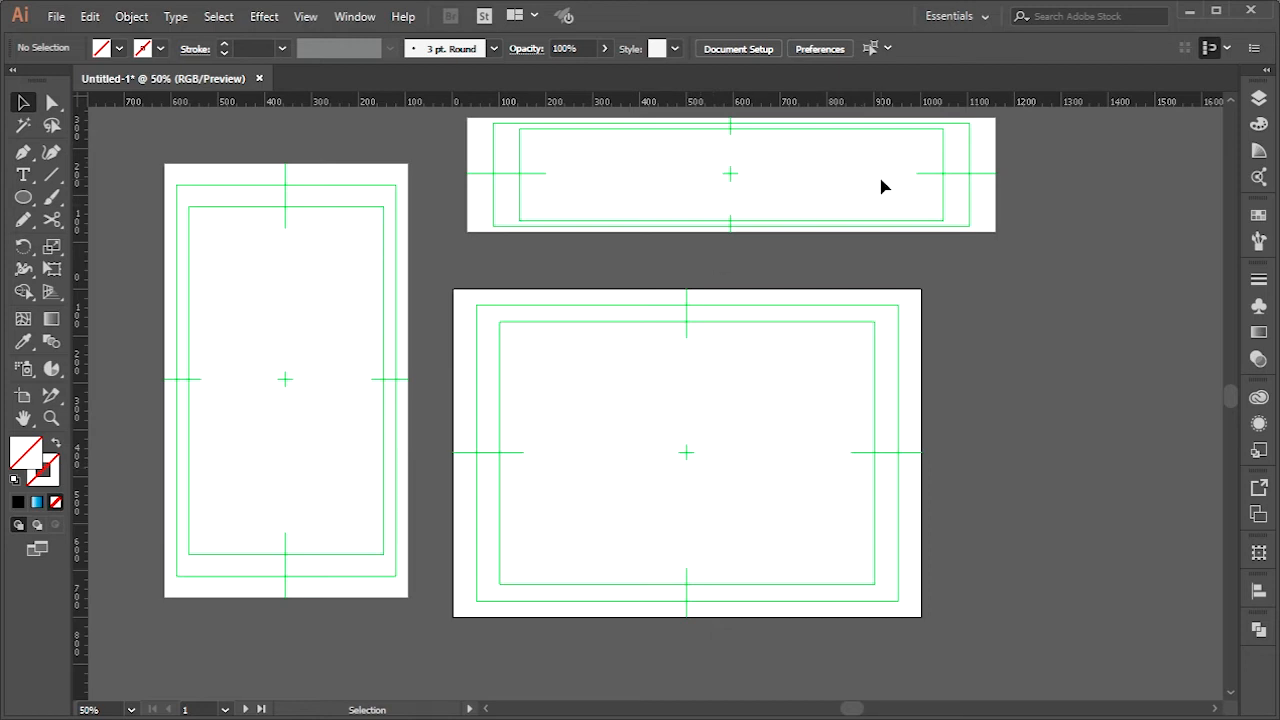
Delete the 1000 by 700 px artboard and the wide artboard above it, keeping the portrait artboard
{"action": "left_click", "coordinate": [22, 400]}
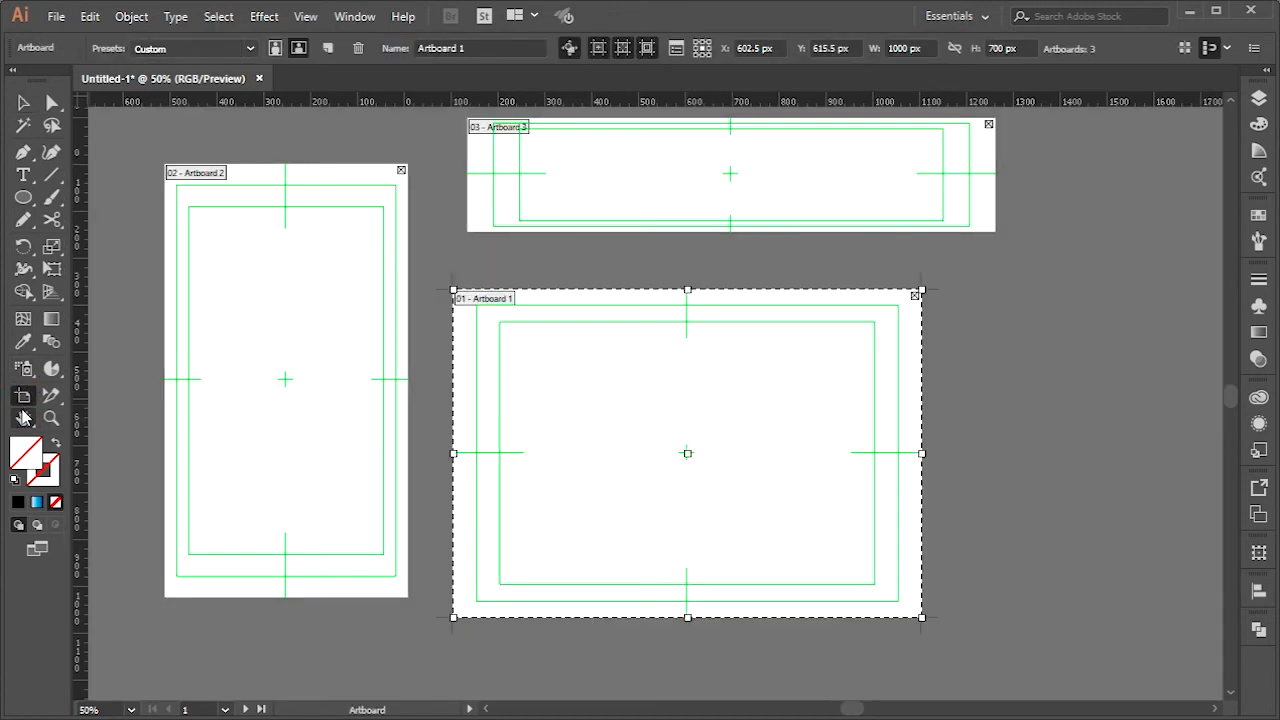
{"action": "left_click", "coordinate": [914, 297]}
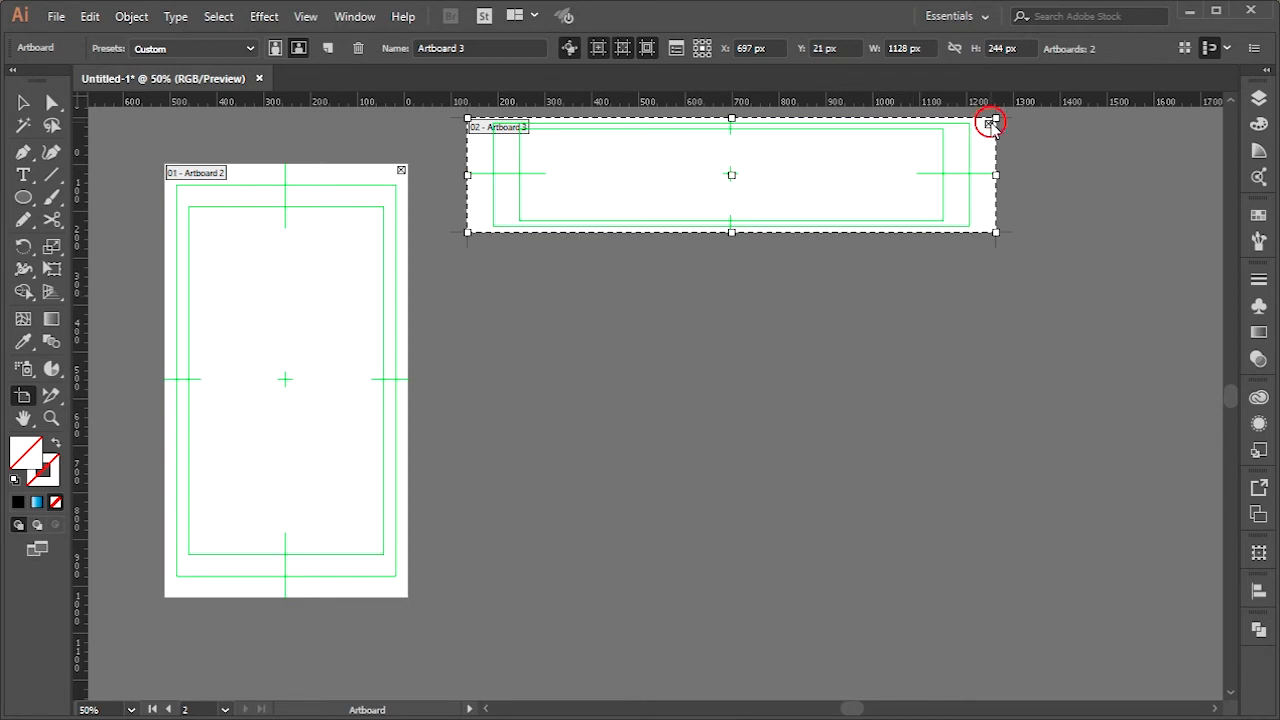
{"action": "left_click", "coordinate": [989, 124]}
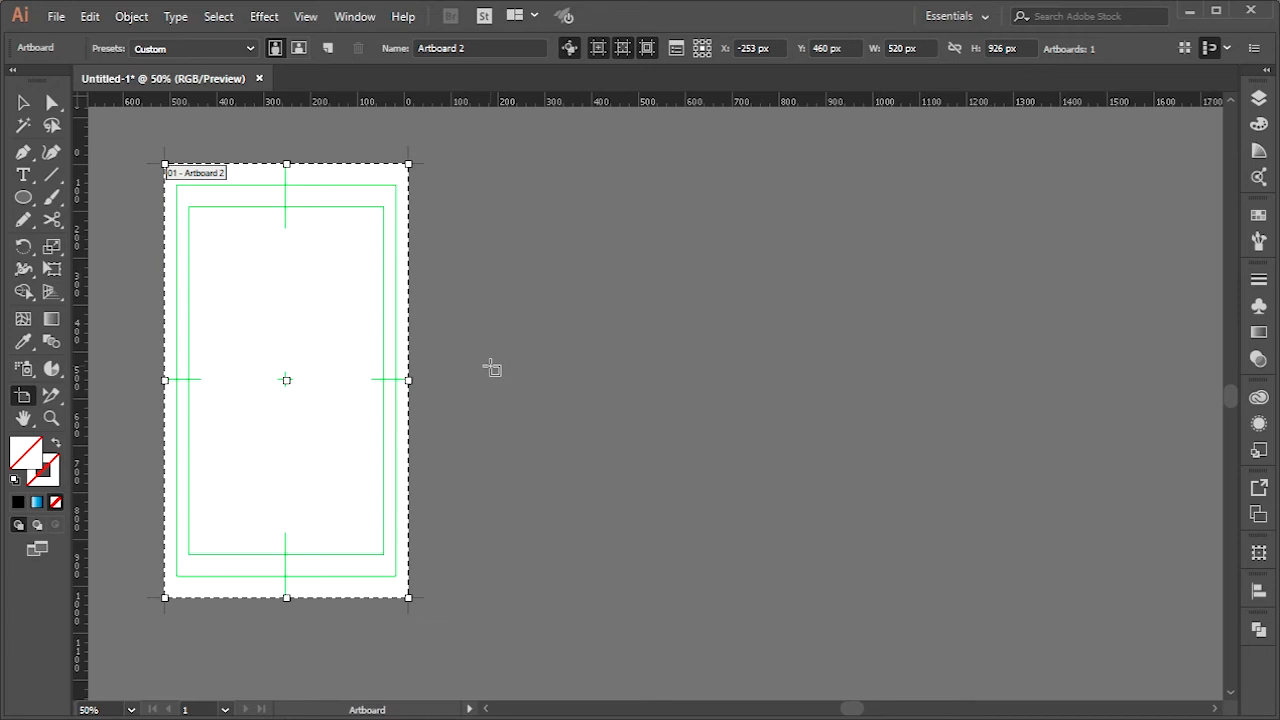
Draw a rectangle about 972 by 508 px on the empty canvas to the right of the portrait artboard
{"action": "scroll", "coordinate": [394, 378], "scroll_direction": "down", "scroll_amount": 1}
{"action": "key", "text": "space"}
{"action": "left_click_drag", "start_coordinate": [583, 415], "coordinate": [714, 428]}
{"action": "scroll", "coordinate": [396, 372], "scroll_direction": "up", "scroll_amount": 1}
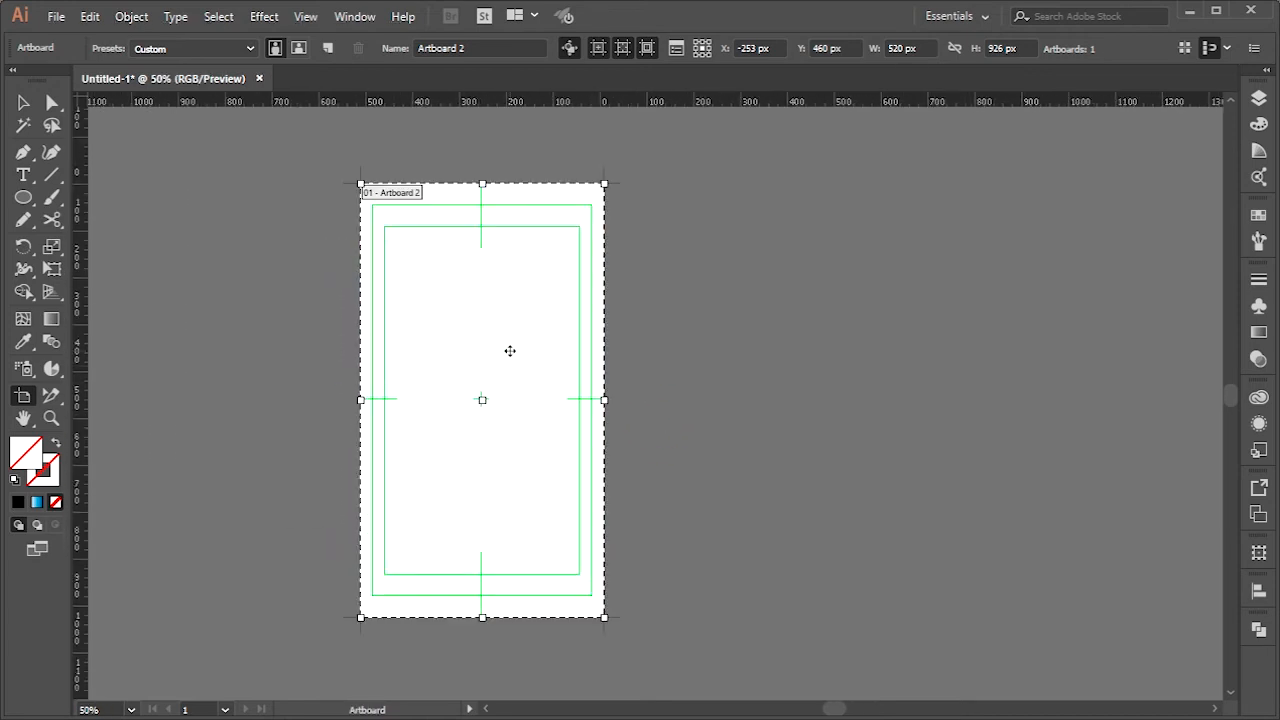
{"action": "left_click", "coordinate": [18, 105]}
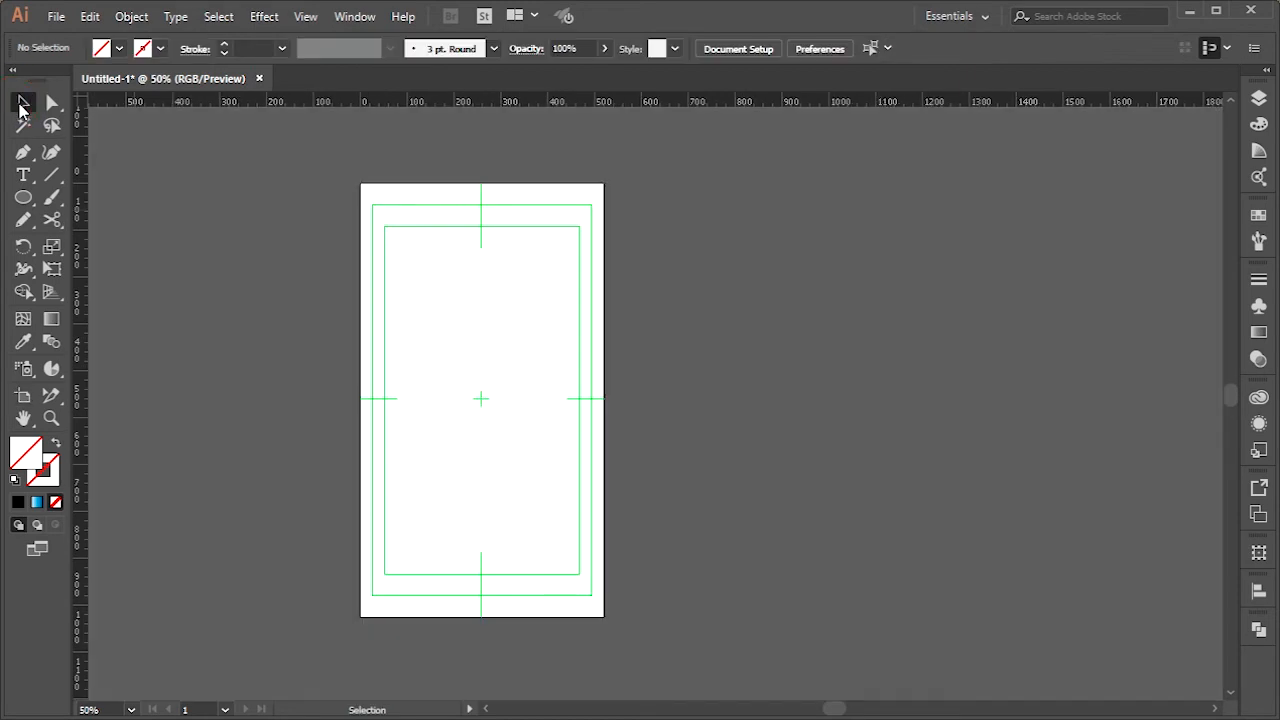
{"action": "left_click_drag", "start_coordinate": [22, 203], "coordinate": [105, 194]}
{"action": "left_click_drag", "start_coordinate": [657, 228], "coordinate": [1113, 465]}
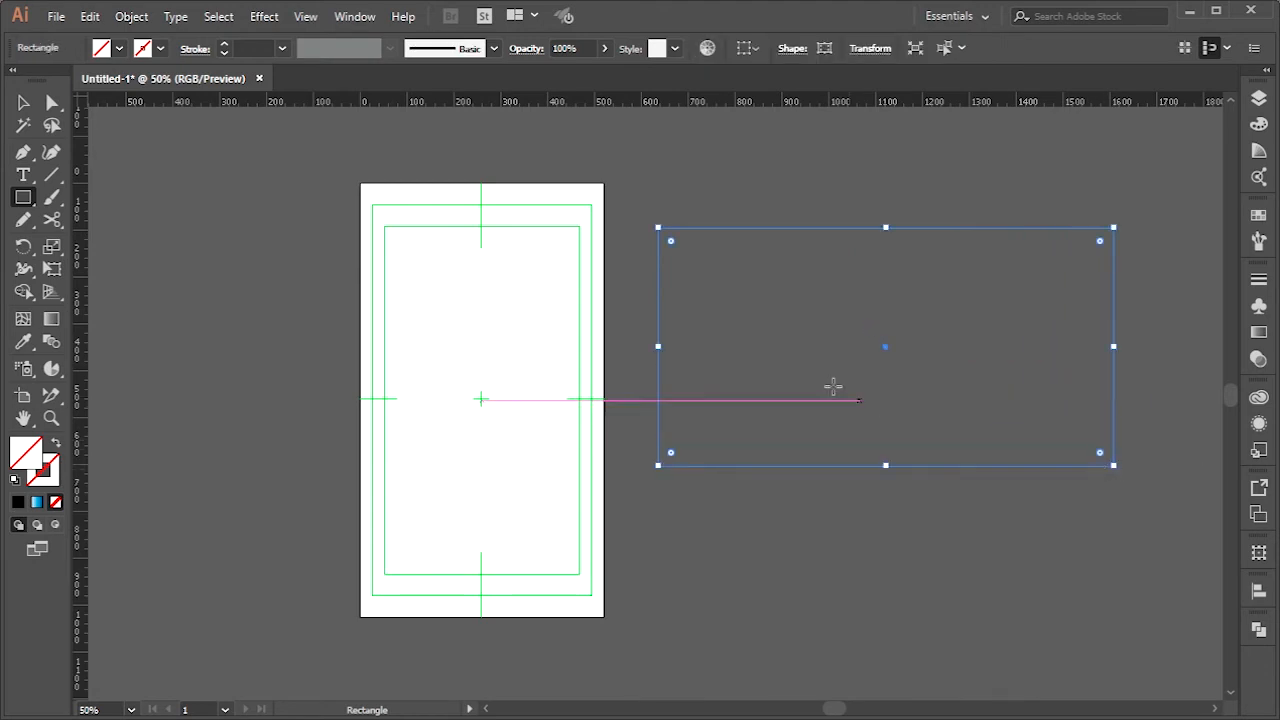
Fill the rectangle with the blue and green organic pattern swatch and deselect it
{"action": "left_click", "coordinate": [119, 48]}
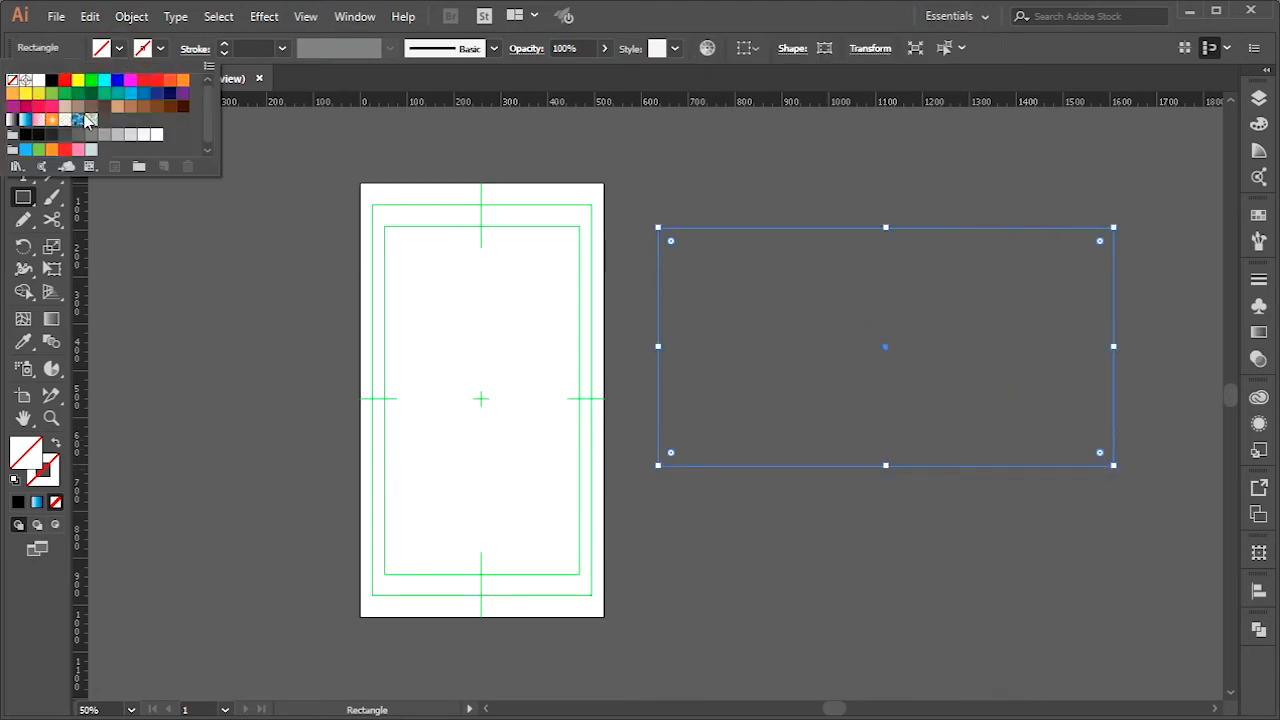
{"action": "left_click", "coordinate": [91, 120]}
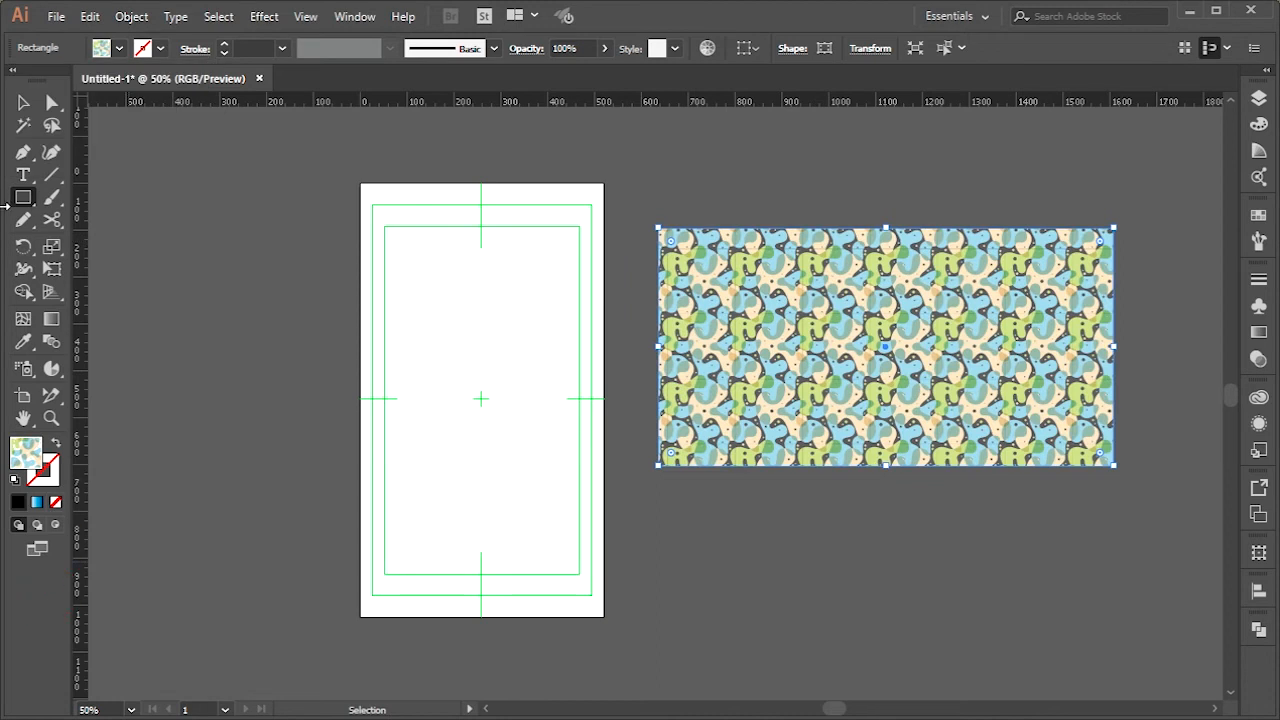
{"action": "left_click", "coordinate": [23, 102]}
{"action": "left_click", "coordinate": [220, 217]}
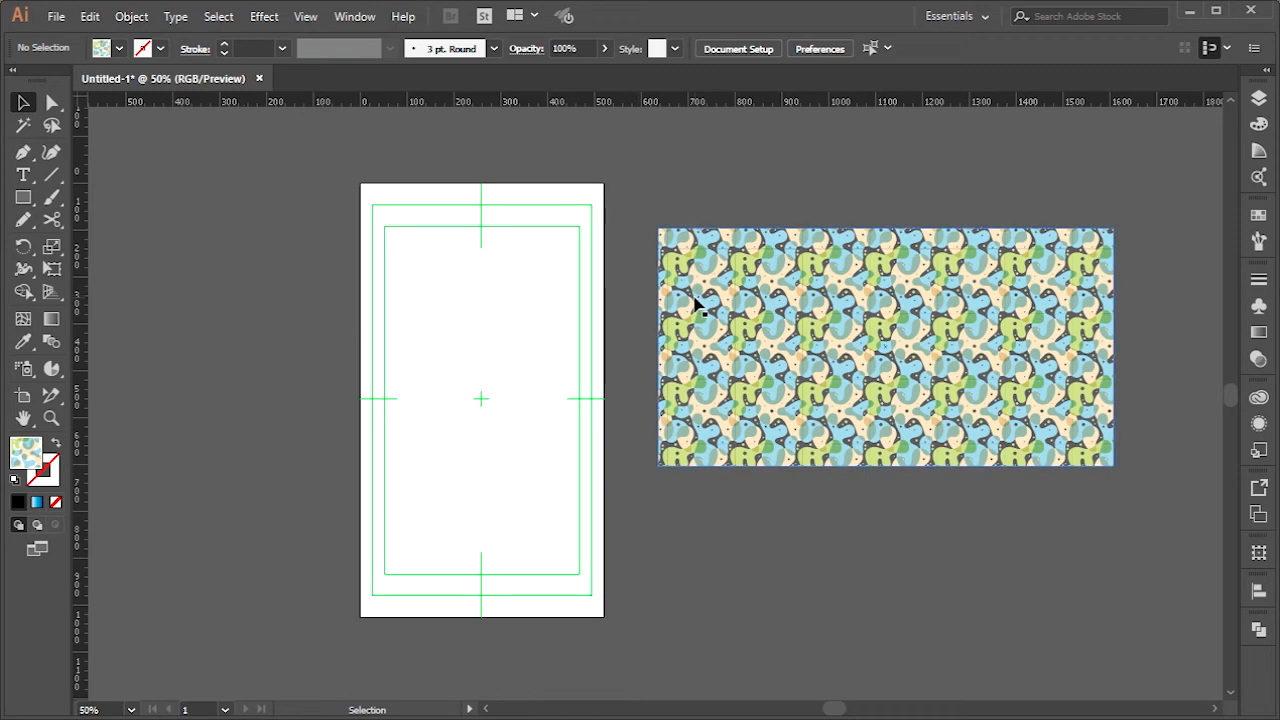
Create an artboard that matches the bounds of the patterned rectangle using the Artboard tool
{"action": "left_click", "coordinate": [22, 400]}
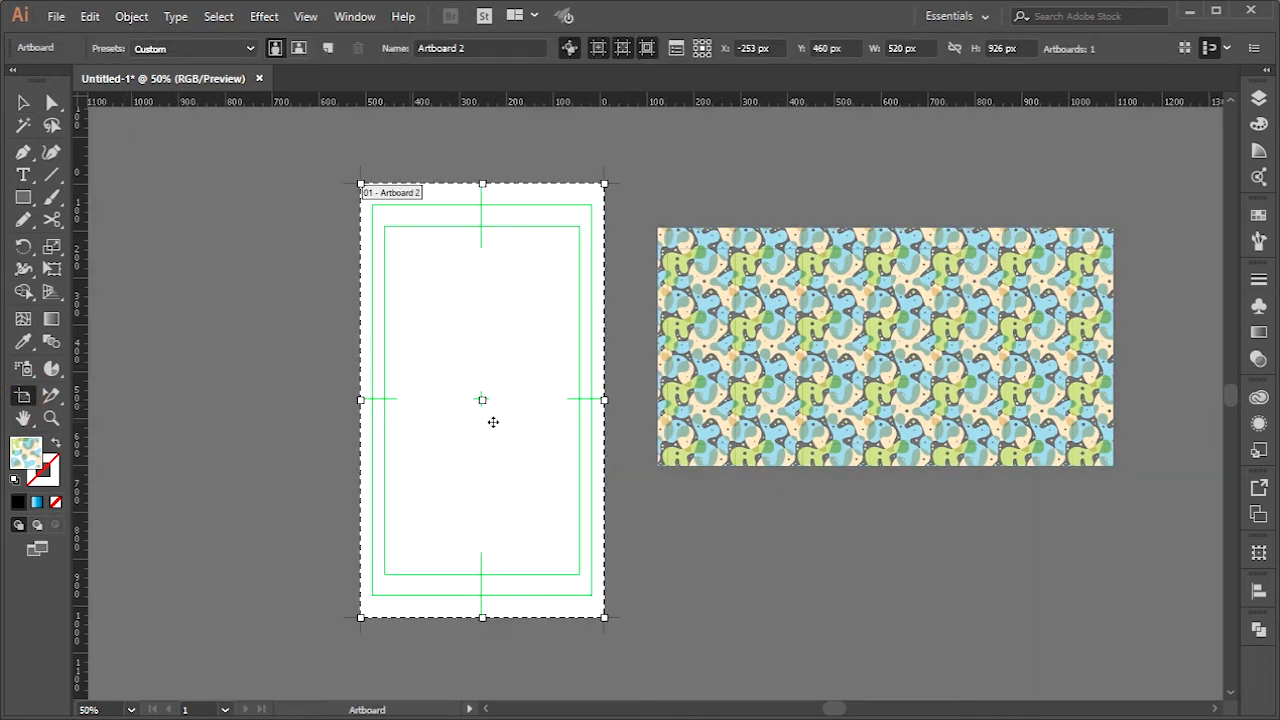
{"action": "left_click", "coordinate": [690, 326]}
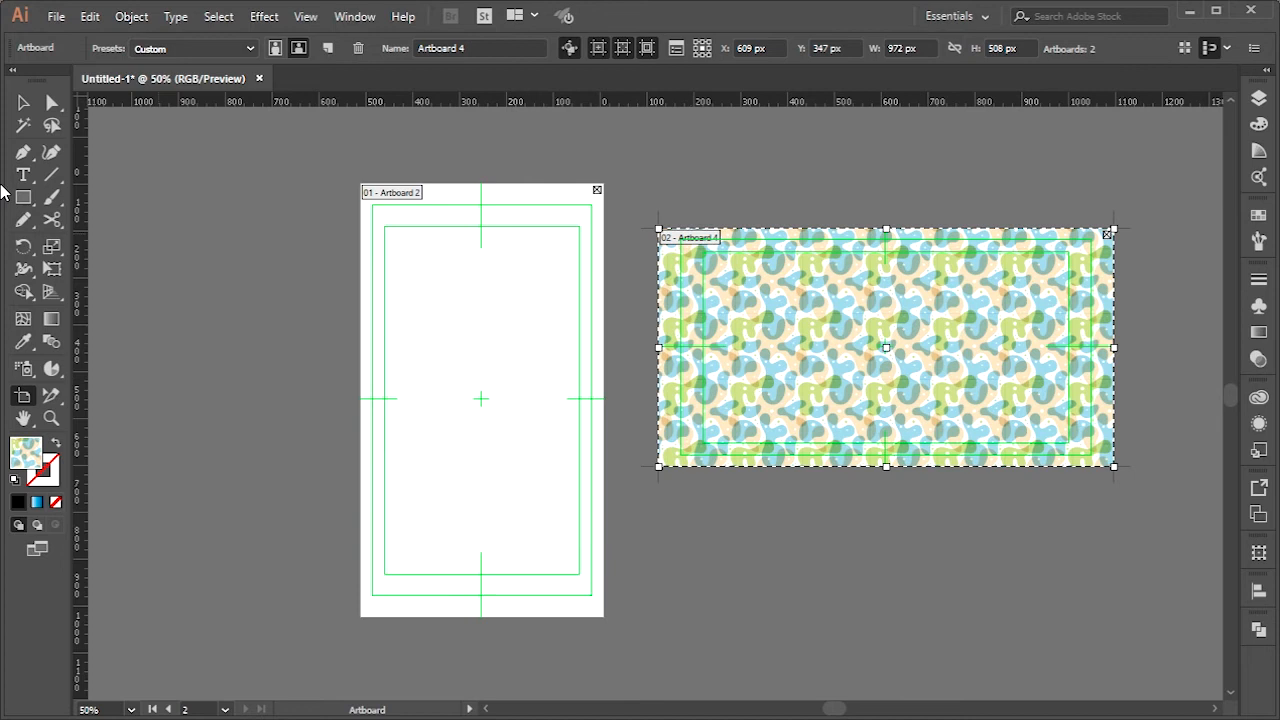
{"action": "left_click", "coordinate": [23, 102]}
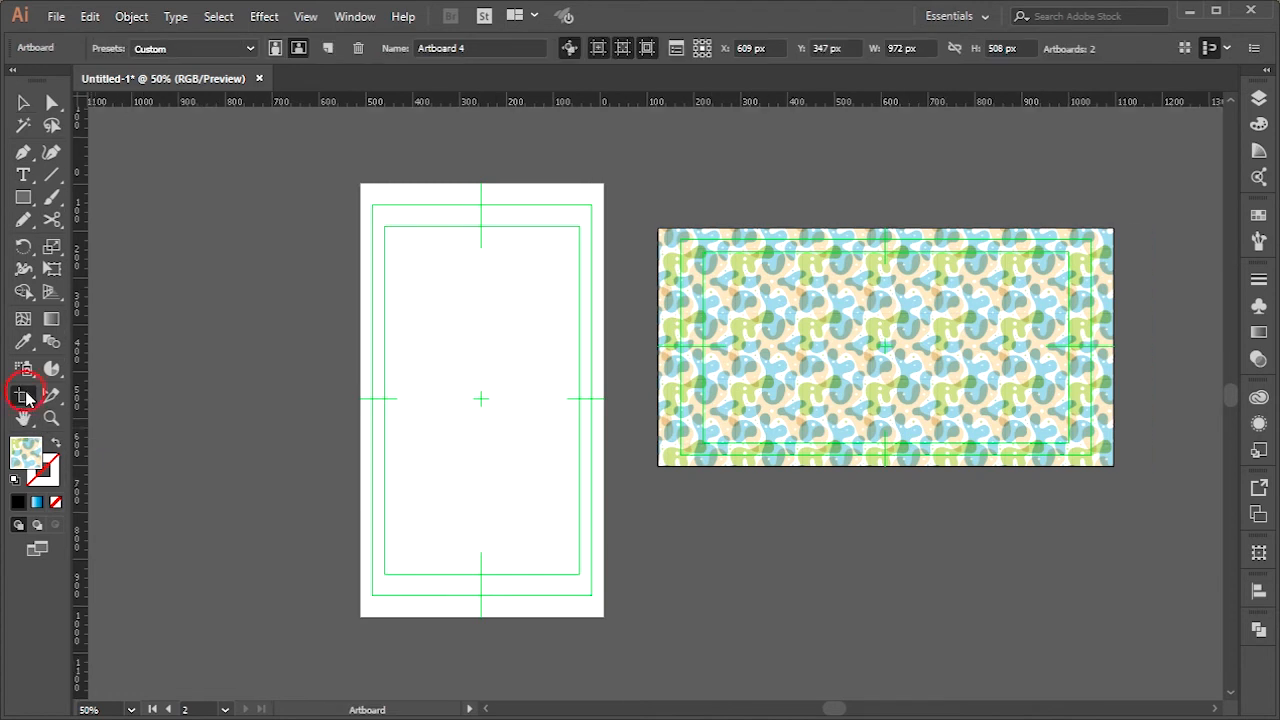
Delete the artboards over the patterned rectangle, keeping the rectangle itself
{"action": "left_click", "coordinate": [24, 396]}
{"action": "left_click", "coordinate": [1110, 233]}
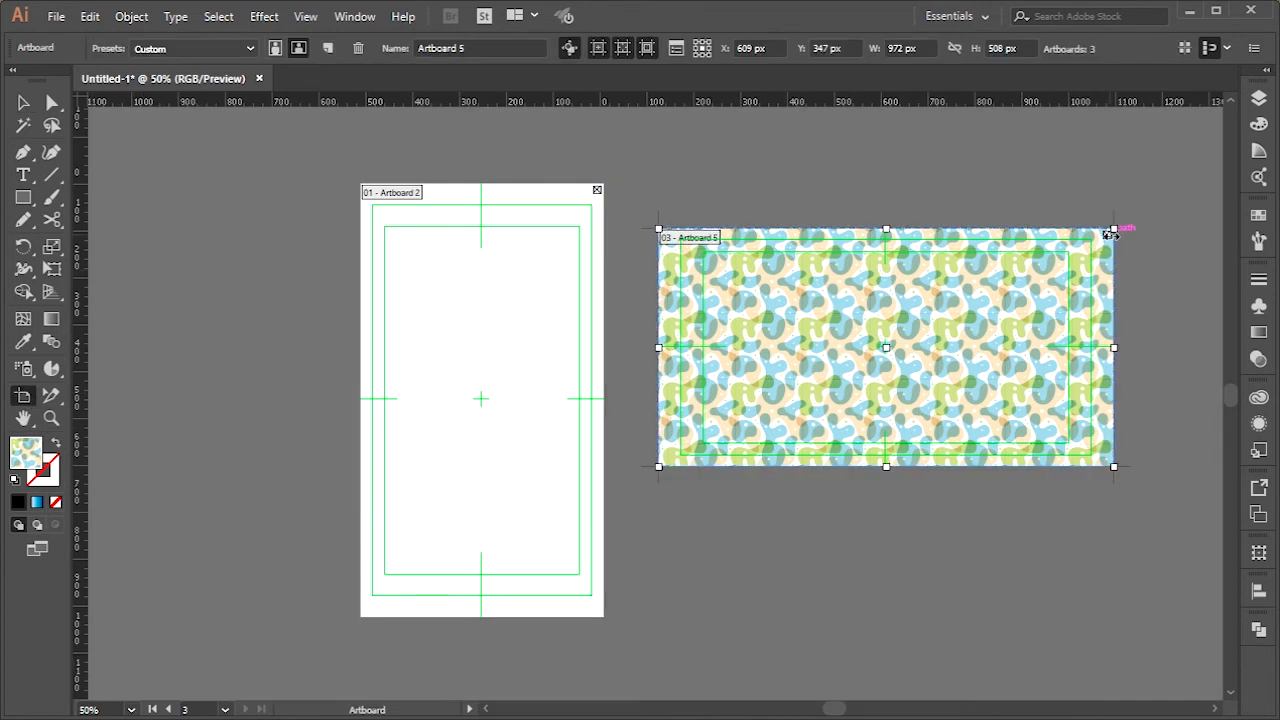
{"action": "key", "text": "Delete"}
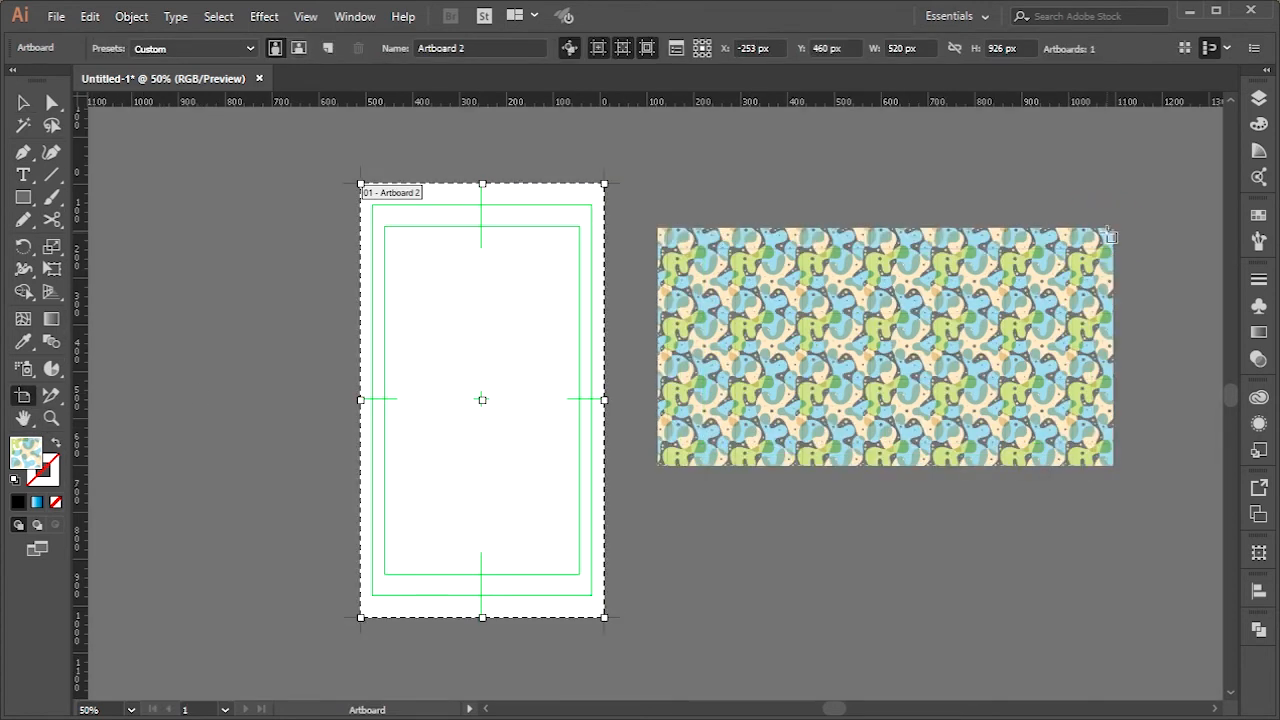
{"action": "left_click", "coordinate": [24, 102]}
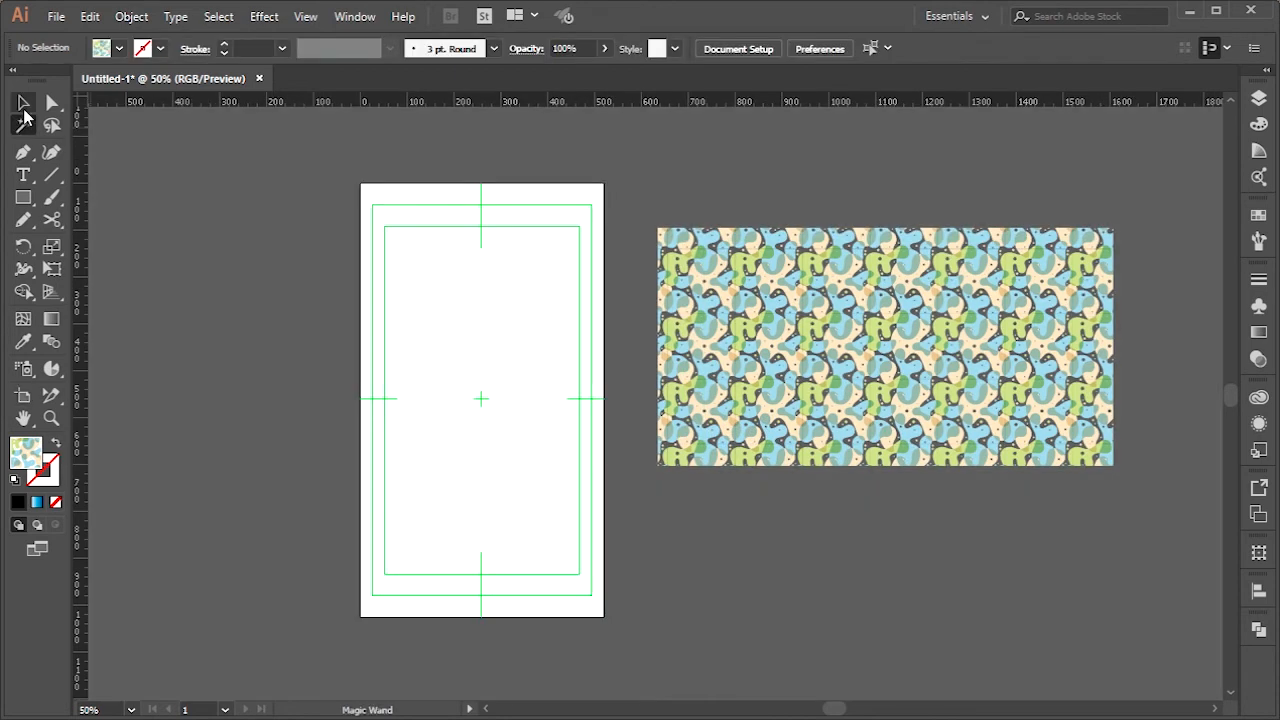
Fit the portrait artboard to the artwork bounds of the patterned rectangle
{"action": "left_click", "coordinate": [893, 398]}
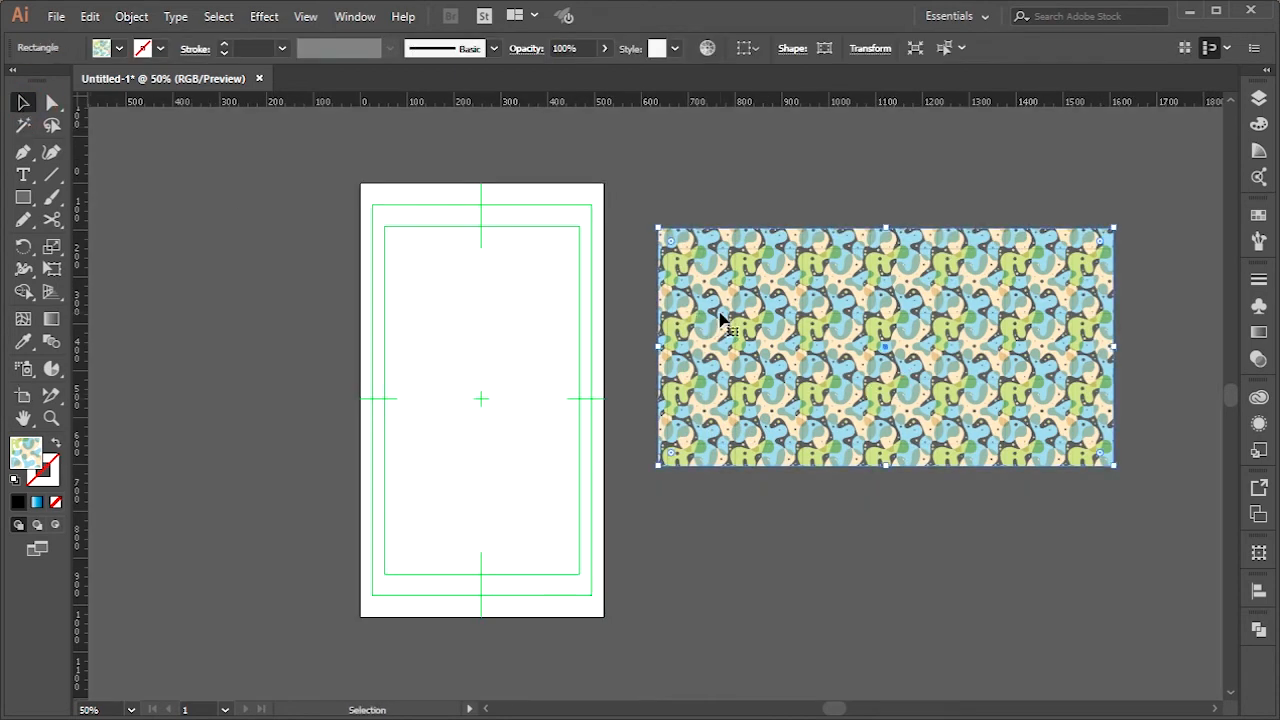
{"action": "left_click", "coordinate": [140, 16]}
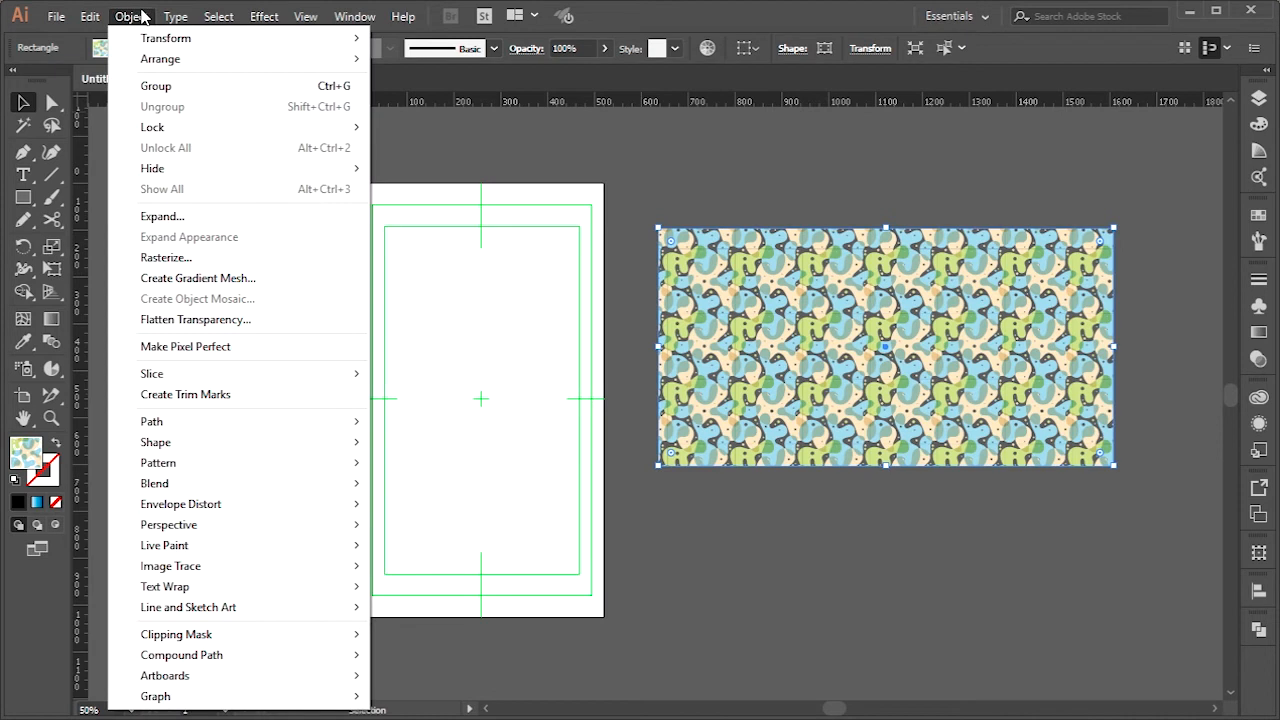
{"action": "mouse_move", "coordinate": [206, 680]}
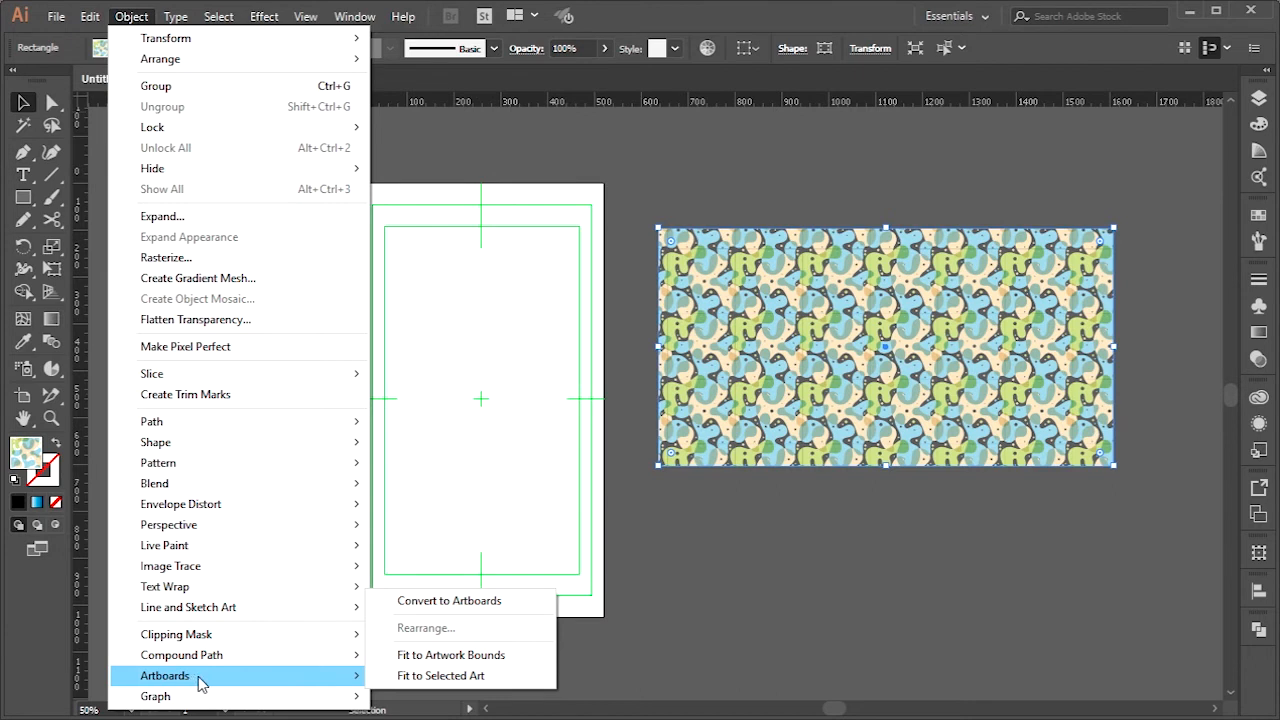
{"action": "left_click", "coordinate": [460, 655]}
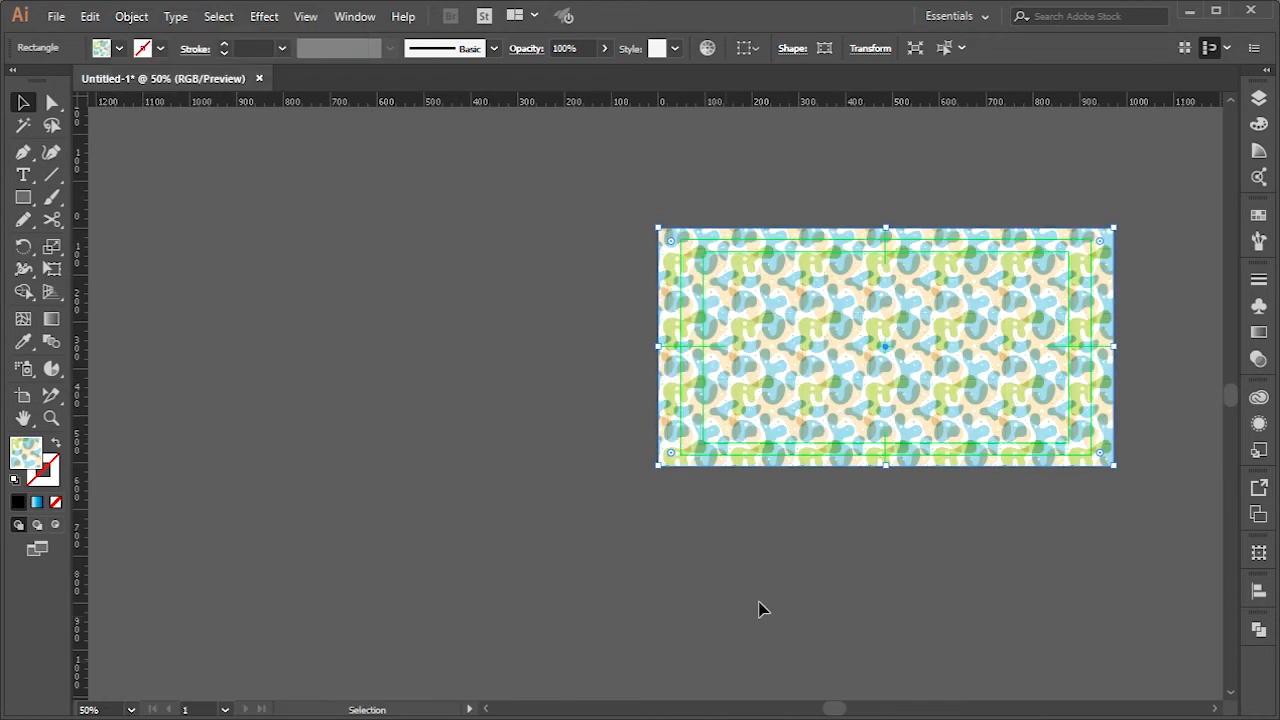
{"action": "left_click", "coordinate": [532, 487]}
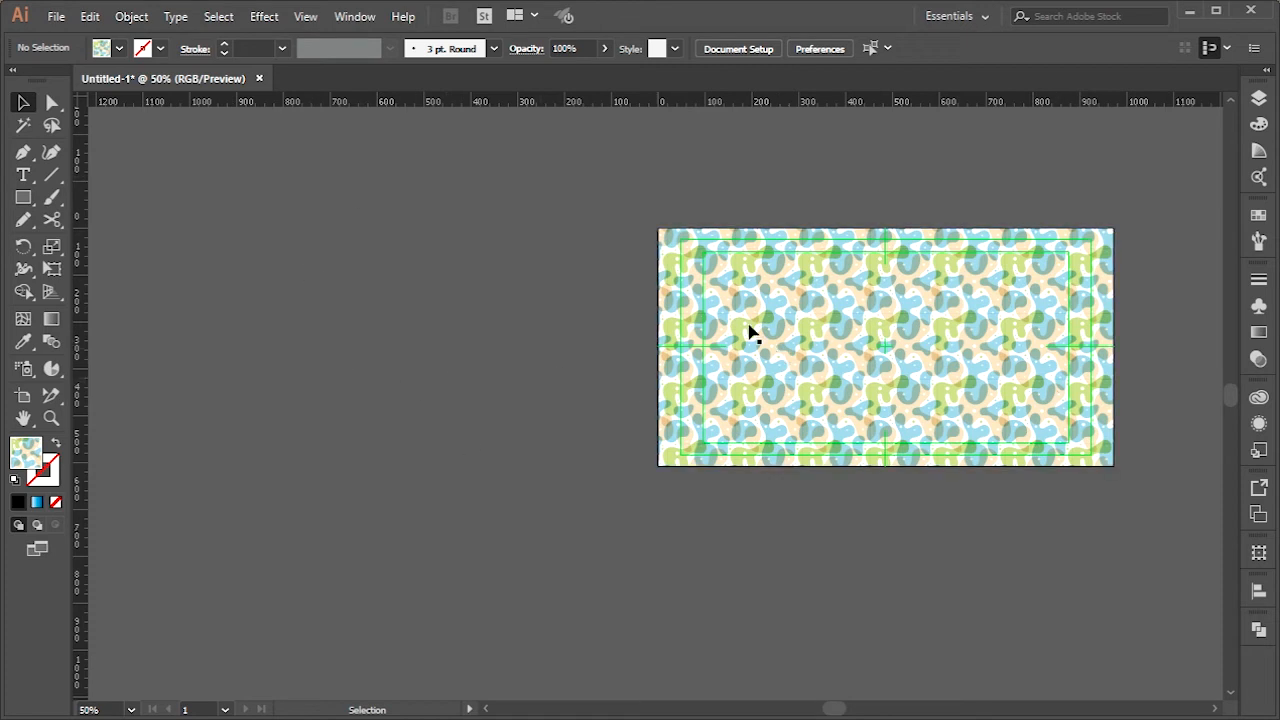
{"action": "left_click", "coordinate": [930, 318]}
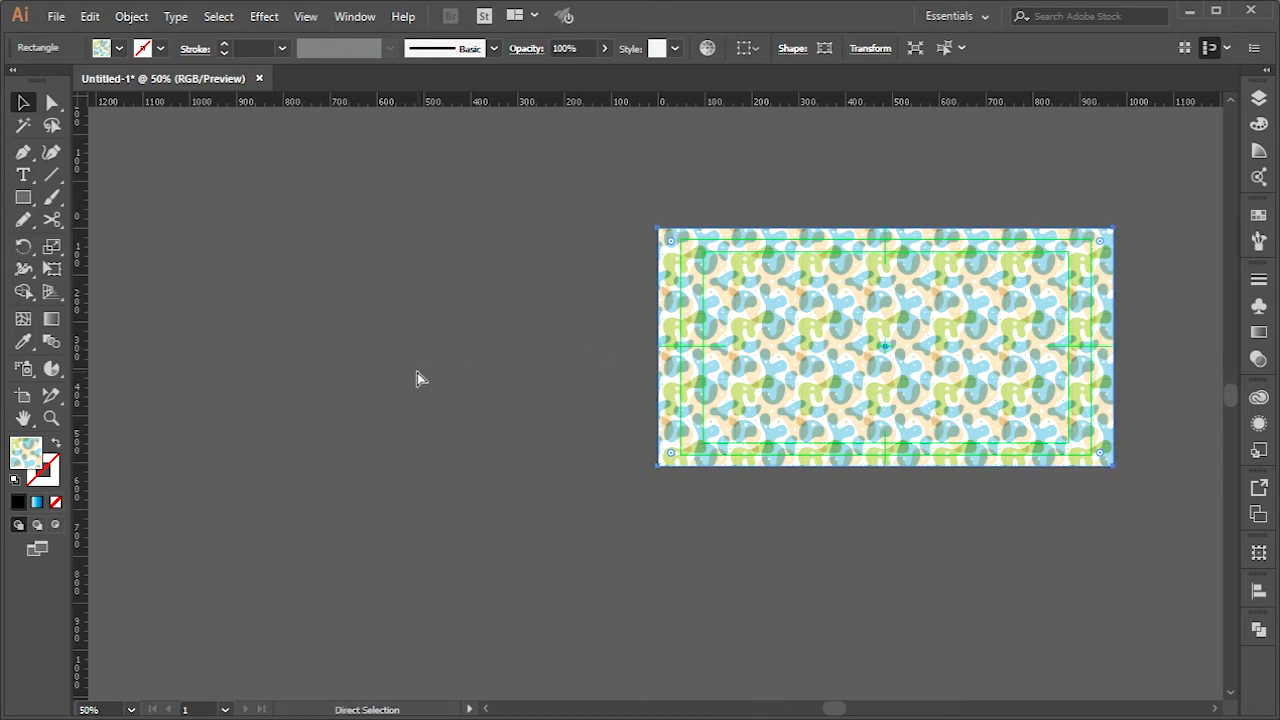
Undo fitting the artboard to the artwork bounds and reselect the patterned rectangle
{"action": "key", "text": "ctrl+z"}
{"action": "left_click", "coordinate": [708, 579]}
{"action": "left_click", "coordinate": [717, 435]}
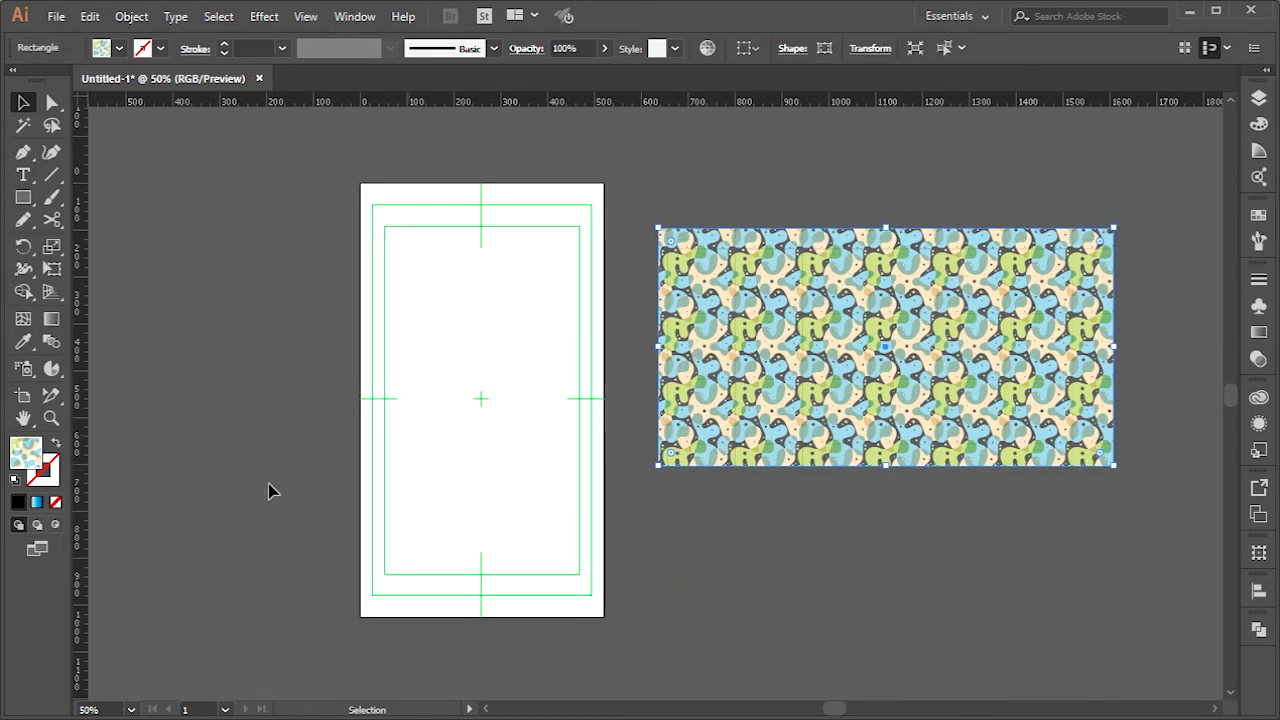
Add a second artboard fitted to the patterned rectangle with the Artboard tool, keeping the portrait artboard
{"action": "key", "text": "shift+o"}
{"action": "left_click", "coordinate": [729, 368]}
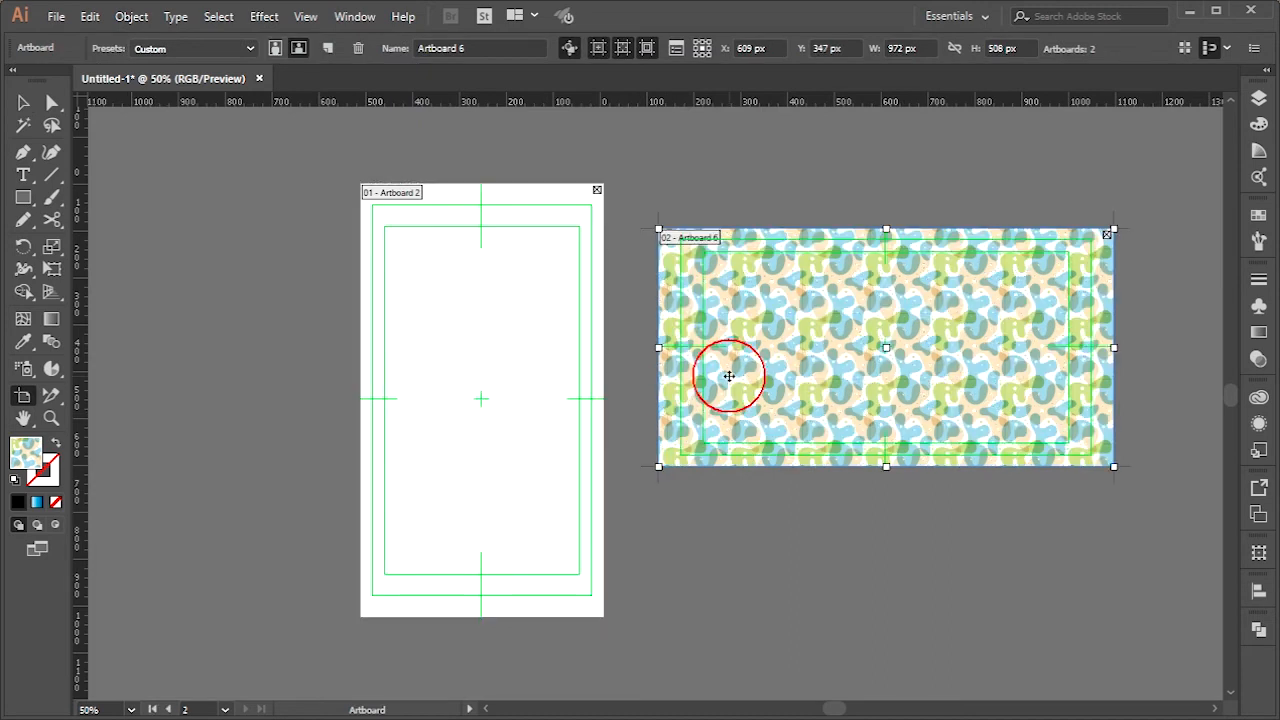
{"action": "left_click", "coordinate": [23, 103]}
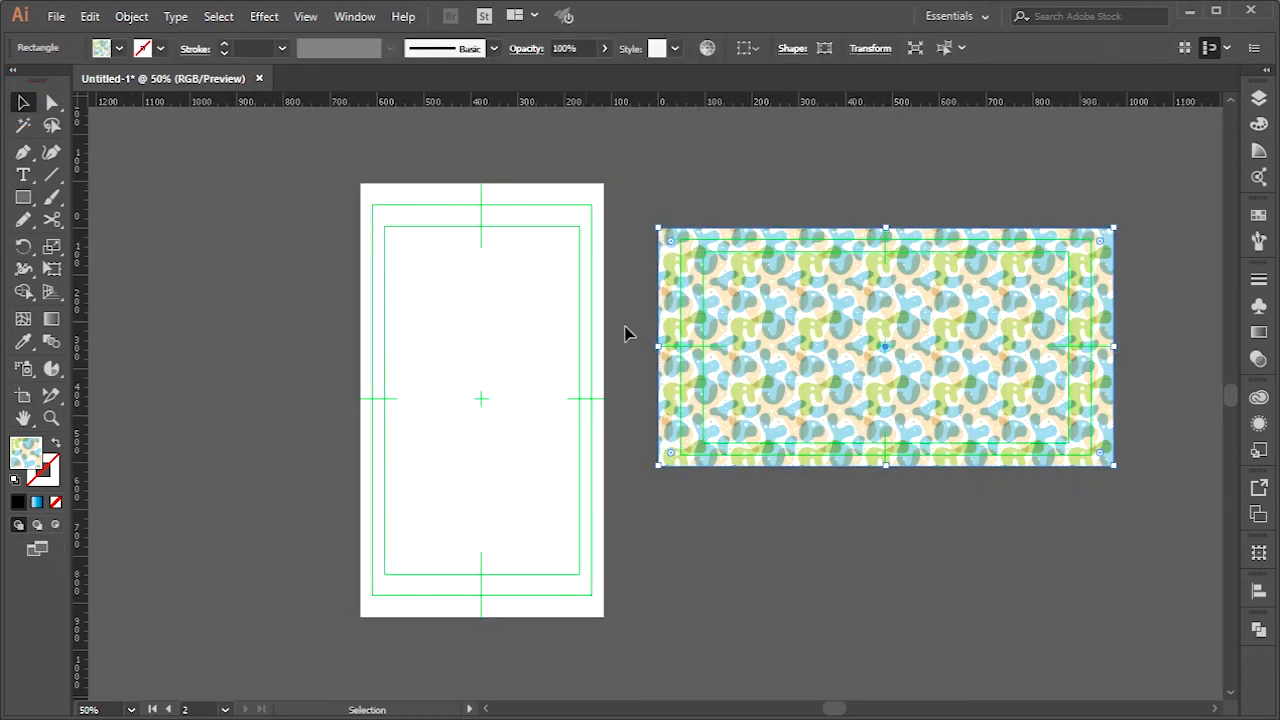
Duplicate the patterned rectangle directly to its right, aligned horizontally with a narrow gap between the two
{"action": "left_click", "coordinate": [724, 518]}
{"action": "scroll", "coordinate": [810, 562], "scroll_direction": "down", "scroll_amount": 1}
{"action": "left_click_drag", "start_coordinate": [810, 562], "coordinate": [553, 530]}
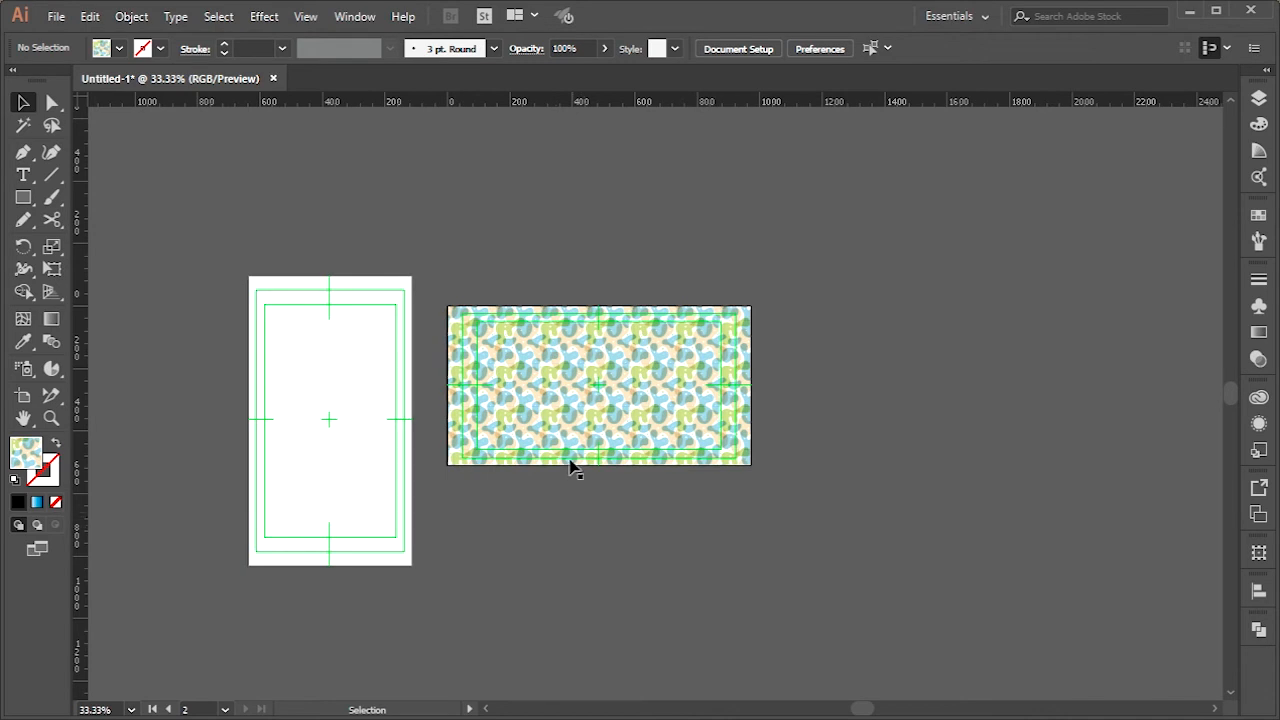
{"action": "left_click_drag", "start_coordinate": [565, 410], "coordinate": [707, 562]}
{"action": "left_click_drag", "start_coordinate": [688, 539], "coordinate": [900, 420]}
Group the two patterned rectangles, expand the group in the layer list and select it
{"action": "left_click", "coordinate": [847, 543]}
{"action": "left_click_drag", "start_coordinate": [938, 574], "coordinate": [623, 308]}
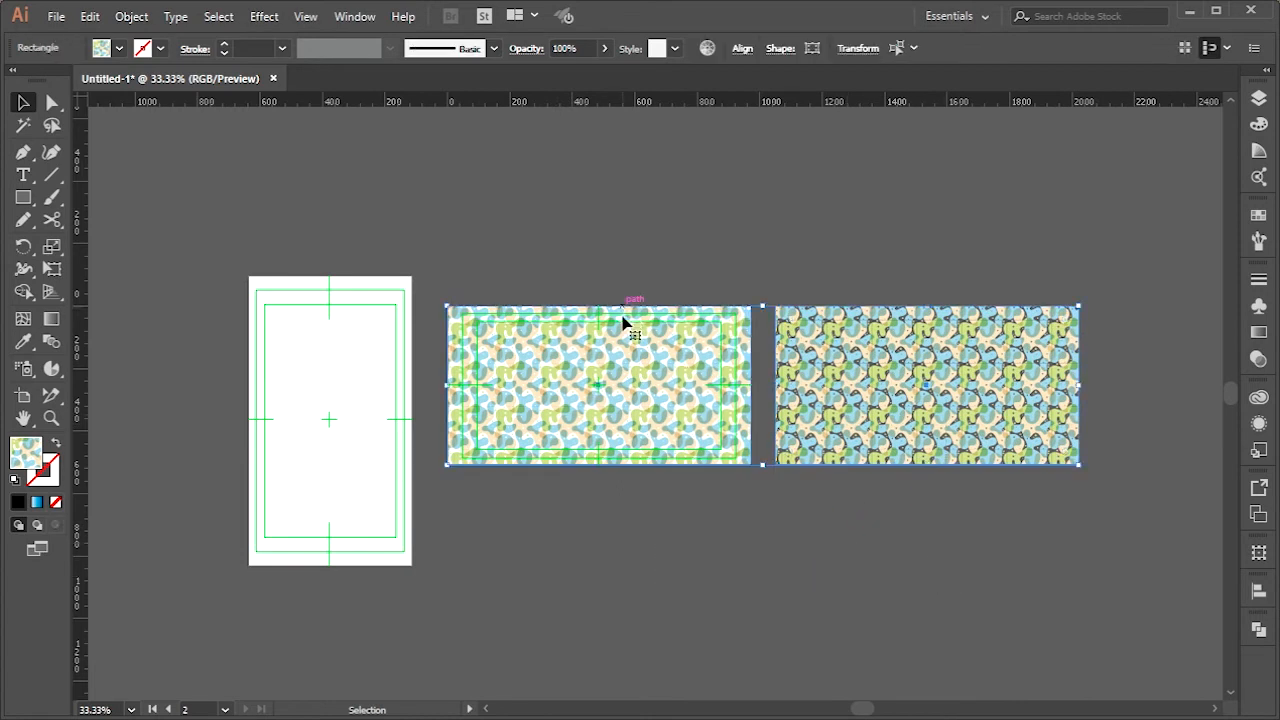
{"action": "key", "text": "ctrl+g"}
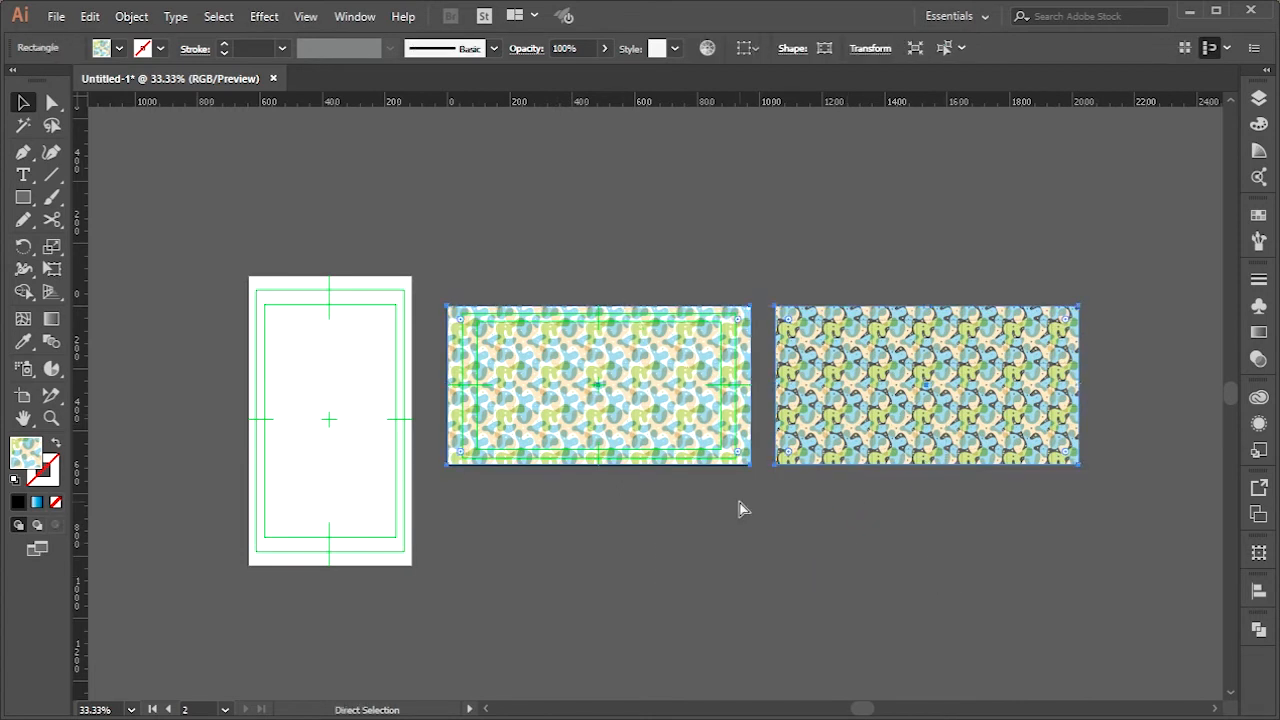
{"action": "left_click", "coordinate": [1259, 98]}
{"action": "left_click", "coordinate": [1064, 138]}
{"action": "left_click", "coordinate": [777, 284]}
{"action": "left_click", "coordinate": [706, 336]}
Delete the artboard over the first patterned rectangle, keeping the artwork, and clear the selection
{"action": "scroll", "coordinate": [738, 327], "scroll_direction": "up", "scroll_amount": 2}
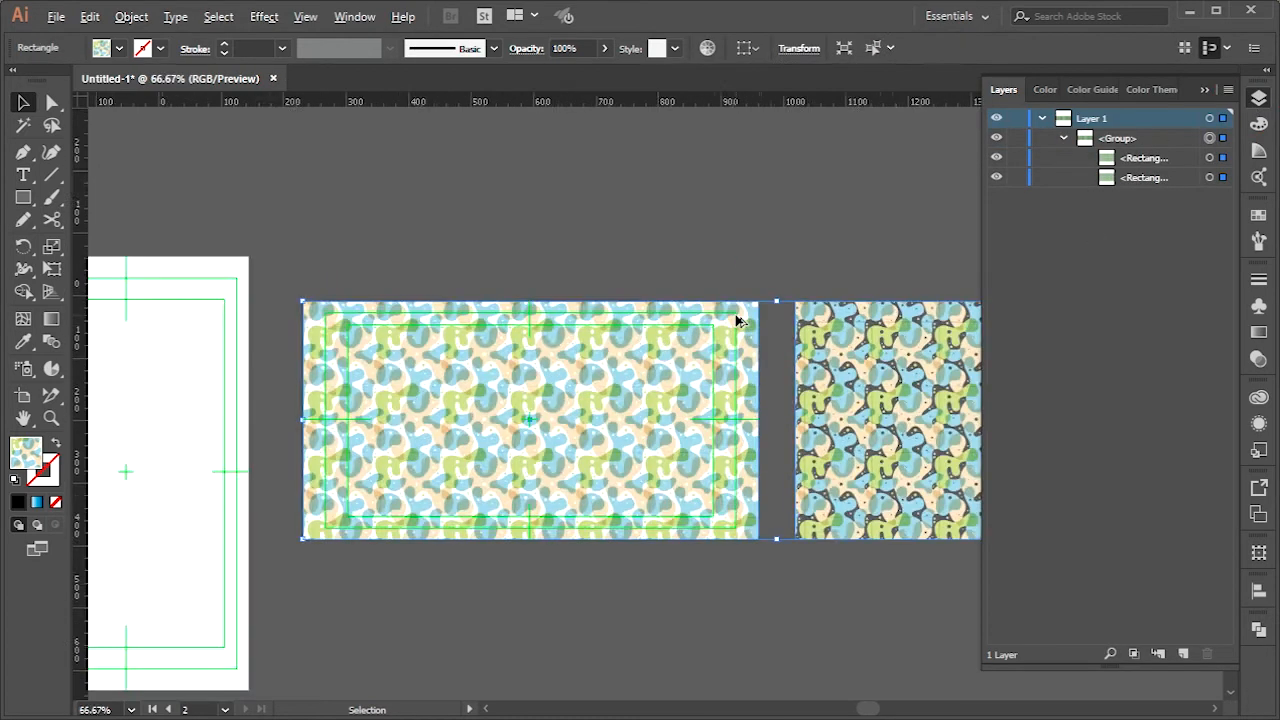
{"action": "left_click", "coordinate": [23, 398]}
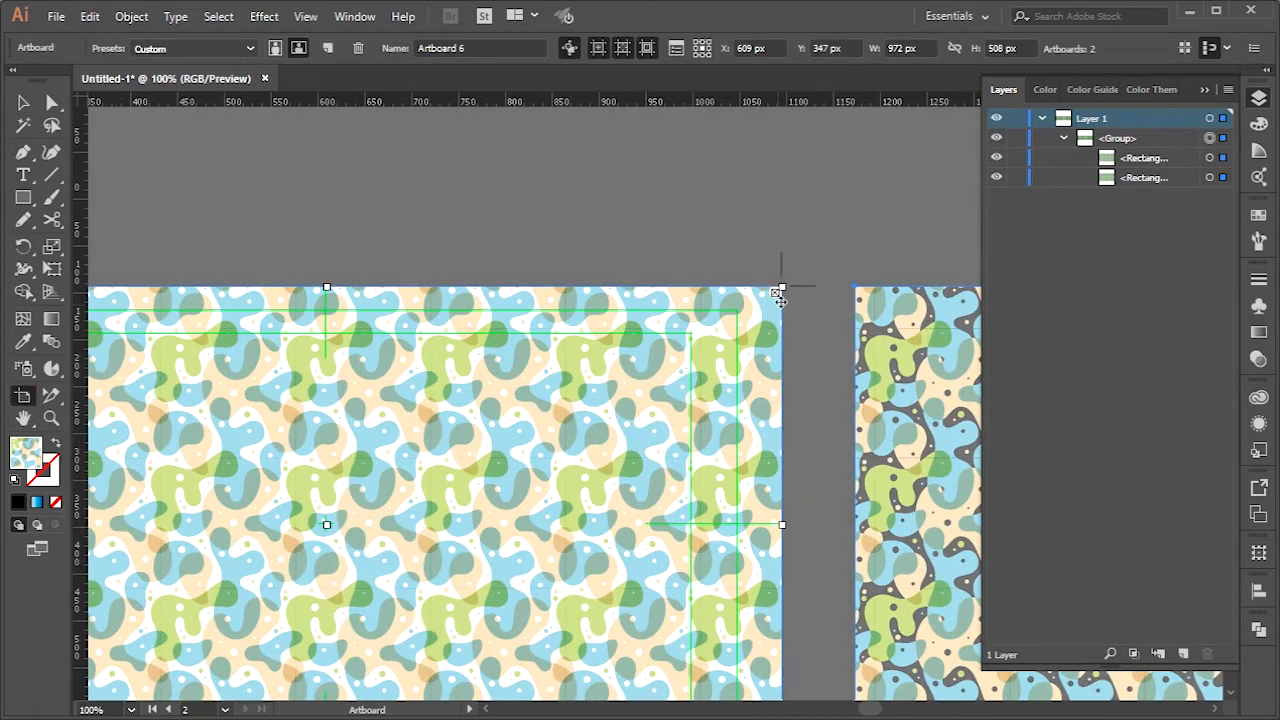
{"action": "key", "text": "Delete"}
{"action": "scroll", "coordinate": [618, 358], "scroll_direction": "down", "scroll_amount": 4}
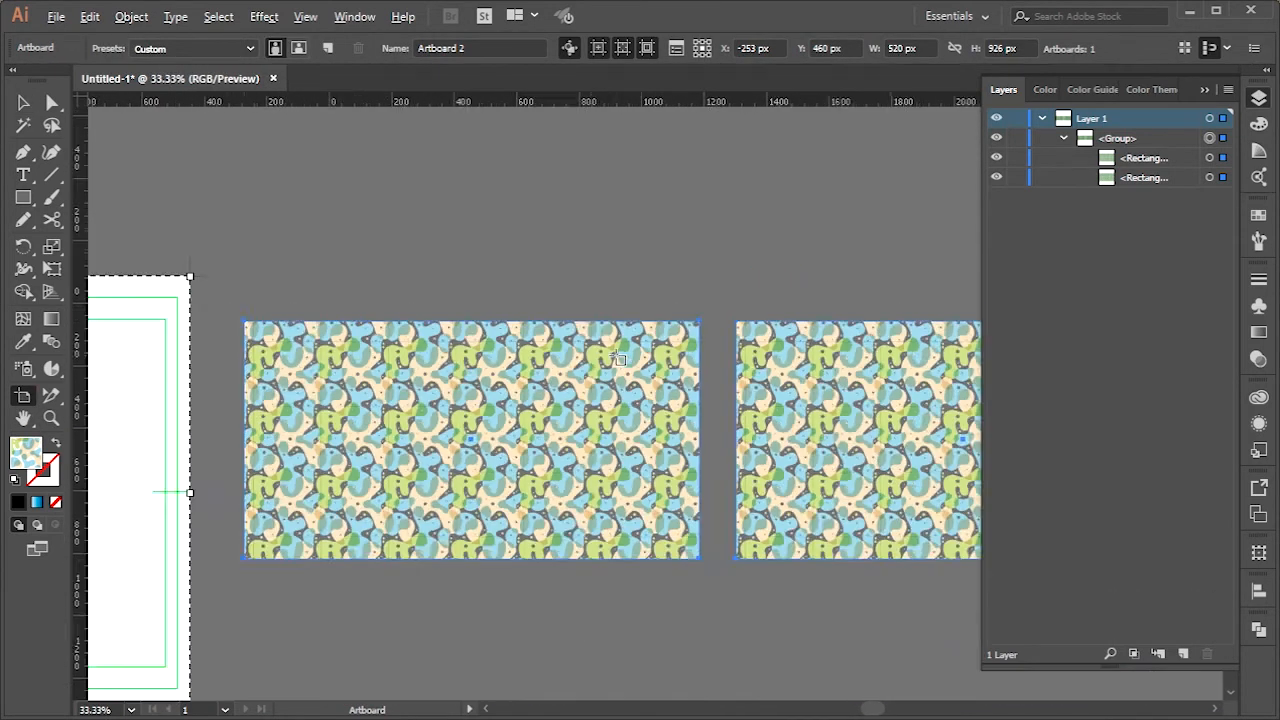
{"action": "left_click", "coordinate": [22, 103]}
{"action": "left_click", "coordinate": [474, 280]}
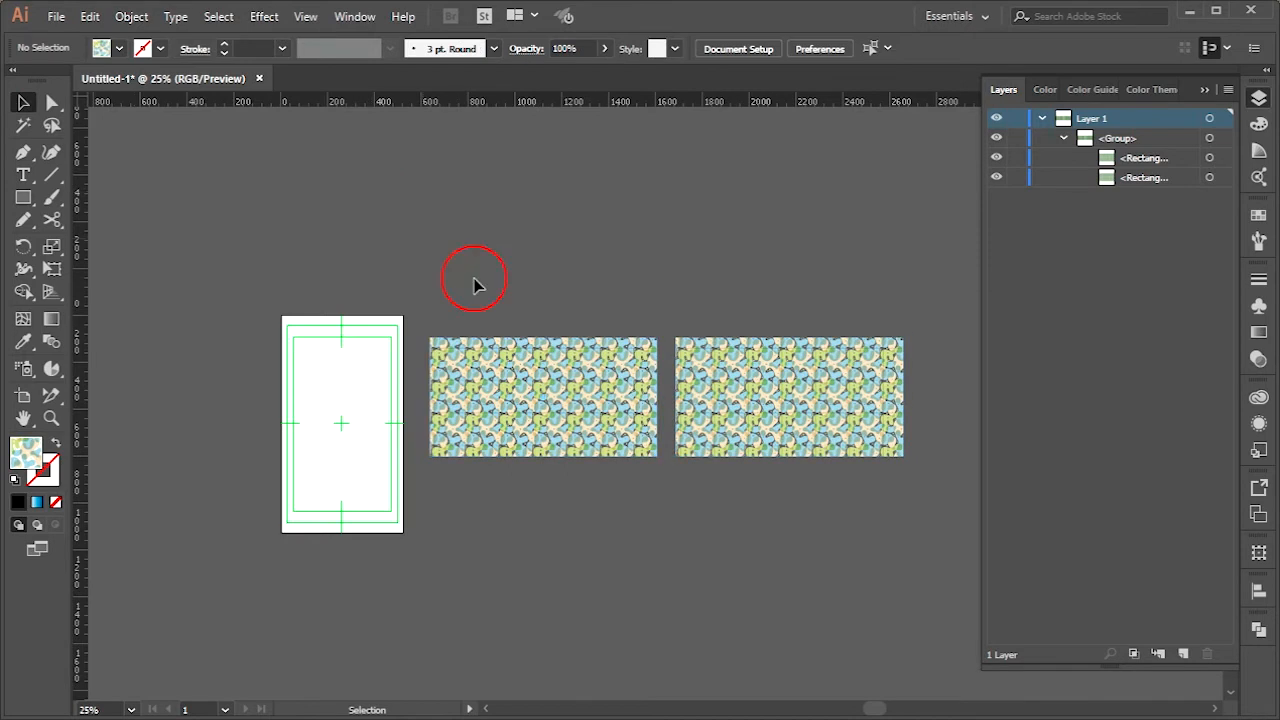
Try adding an artboard fitted to the group of both patterned rectangles, and delete that artboard again
{"action": "left_click", "coordinate": [23, 396]}
{"action": "left_click", "coordinate": [581, 384]}
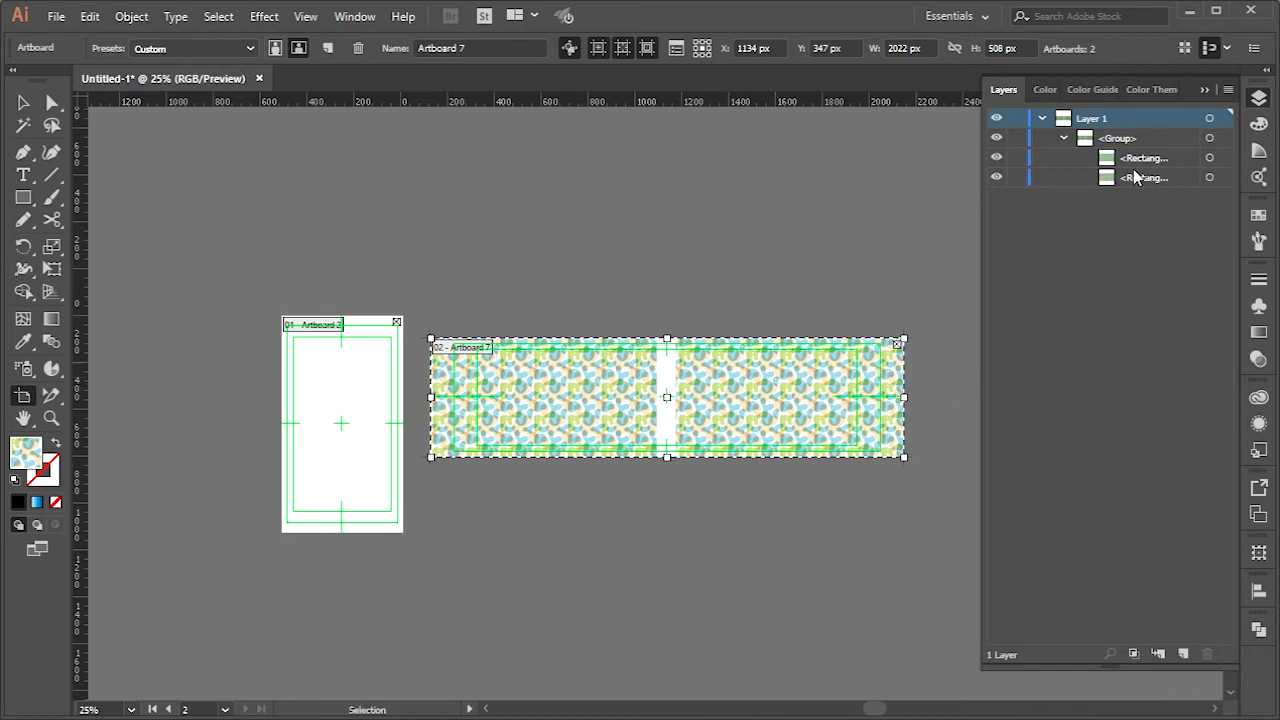
{"action": "left_click", "coordinate": [359, 49]}
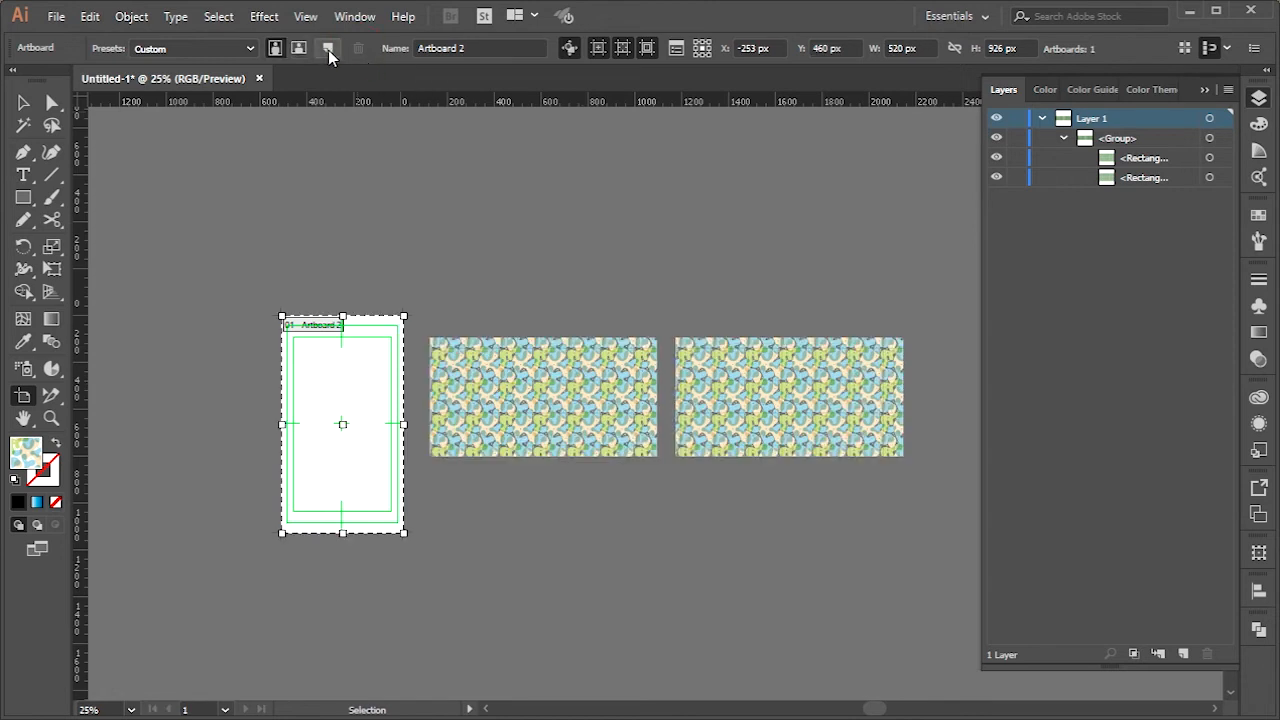
Look through the artboard size presets for the portrait artboard without choosing one, and return to the Selection tool
{"action": "left_click", "coordinate": [249, 49]}
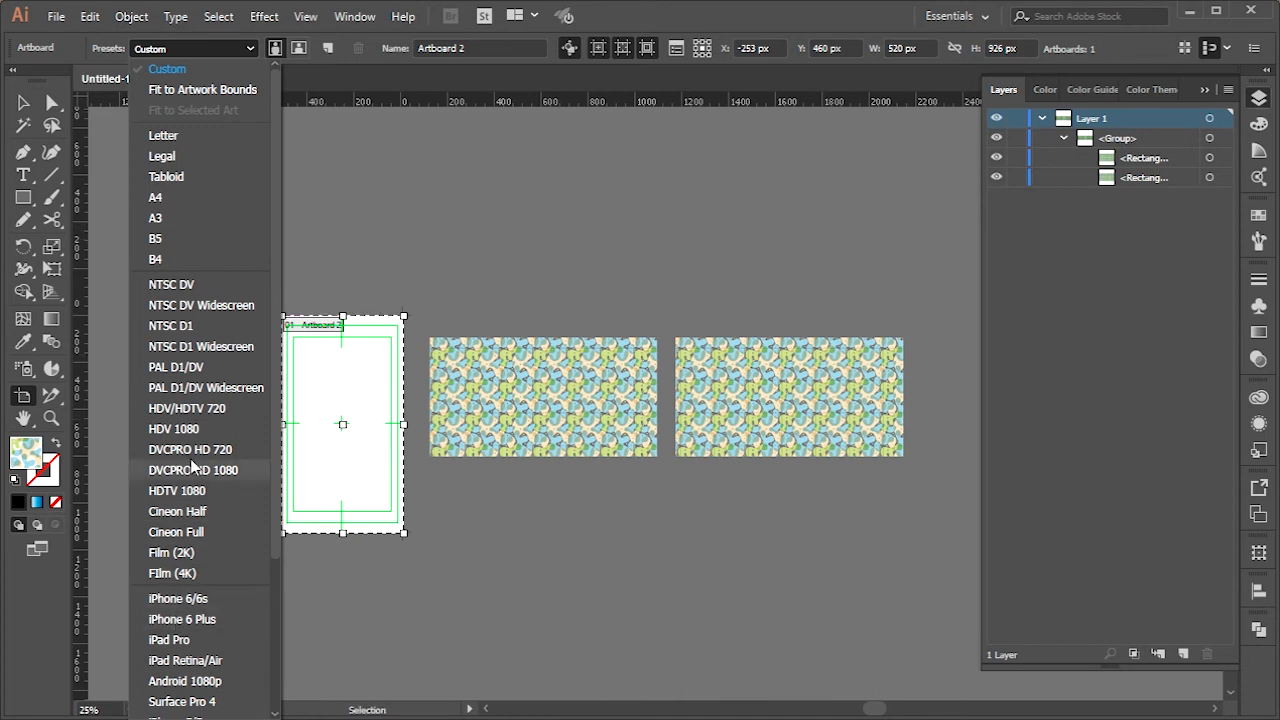
{"action": "left_click", "coordinate": [23, 102]}
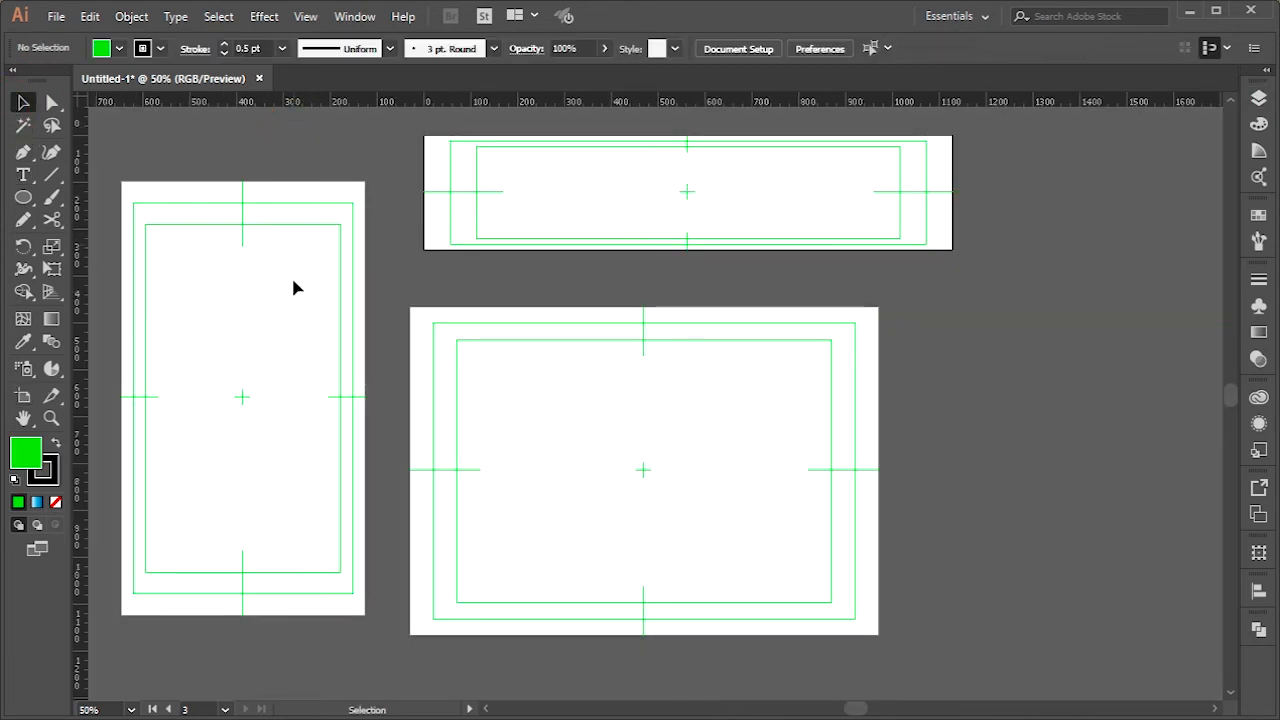
Draw a large tall ellipse on the portrait artboard and two small ellipses on the wide banner artboard
{"action": "left_click", "coordinate": [287, 343]}
{"action": "left_click", "coordinate": [24, 199]}
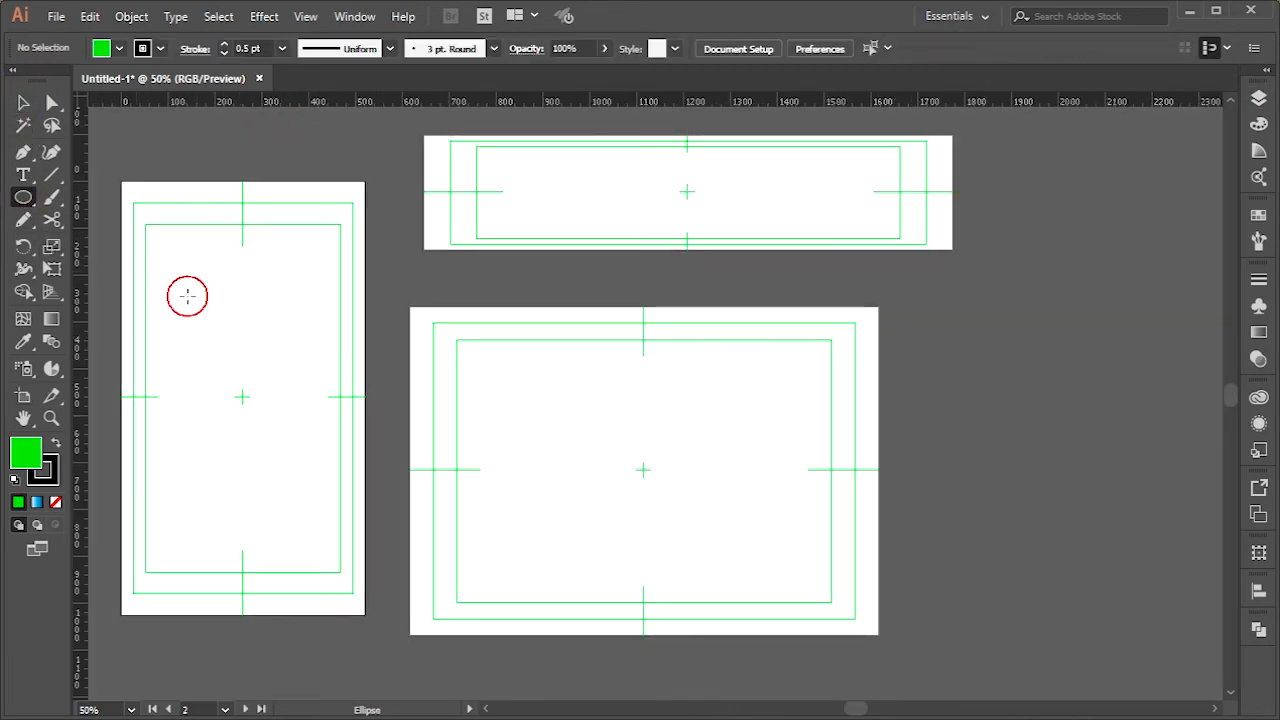
{"action": "left_click_drag", "start_coordinate": [179, 270], "coordinate": [305, 535]}
{"action": "left_click_drag", "start_coordinate": [634, 165], "coordinate": [672, 208]}
{"action": "left_click_drag", "start_coordinate": [733, 163], "coordinate": [786, 192]}
Draw three upright ellipses across the landscape artboard, about 266 × 328 px, 270 × 340 px and 176 × 266 px
{"action": "left_click_drag", "start_coordinate": [837, 349], "coordinate": [712, 502]}
{"action": "left_click_drag", "start_coordinate": [706, 390], "coordinate": [580, 550]}
{"action": "mouse_move", "coordinate": [549, 450]}
{"action": "left_mouse_down"}
{"action": "mouse_move", "coordinate": [506, 537]}
{"action": "mouse_move", "coordinate": [466, 575]}
{"action": "left_mouse_up"}
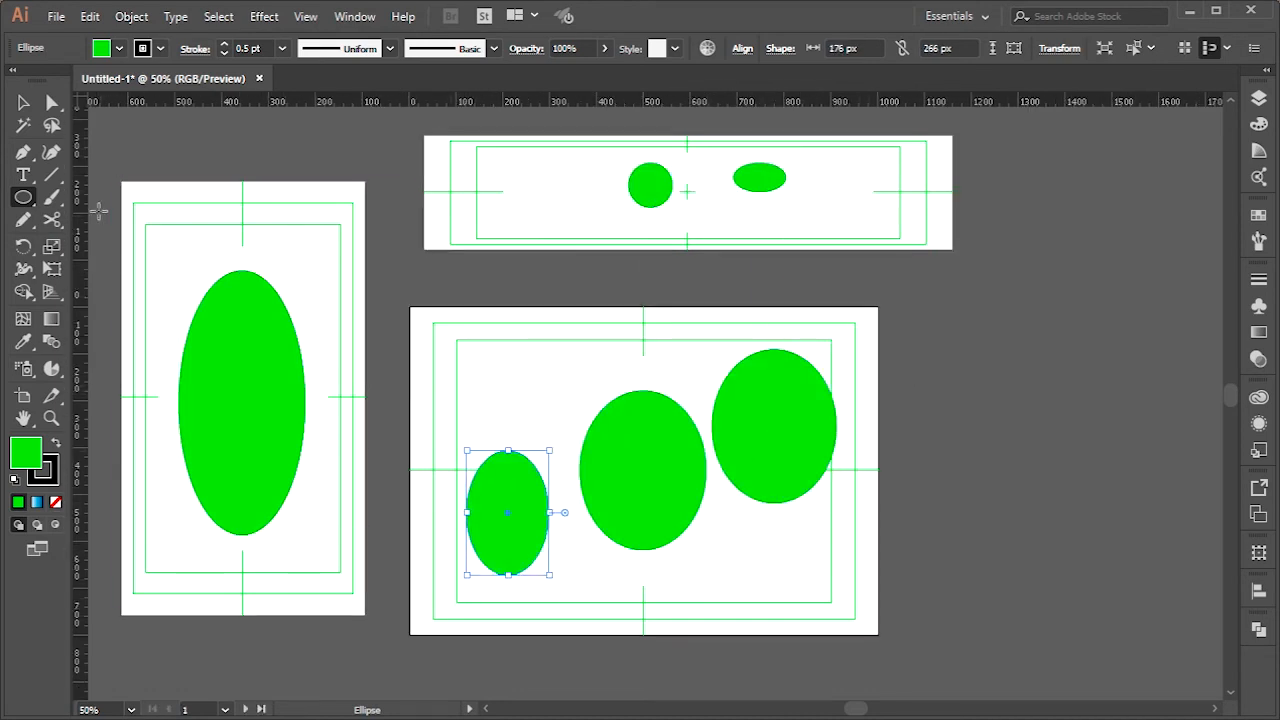
Make the landscape artboard active with the Selection tool and leave none of its ellipses selected
{"action": "left_click", "coordinate": [20, 101]}
{"action": "left_click", "coordinate": [443, 285]}
{"action": "left_click", "coordinate": [512, 401]}
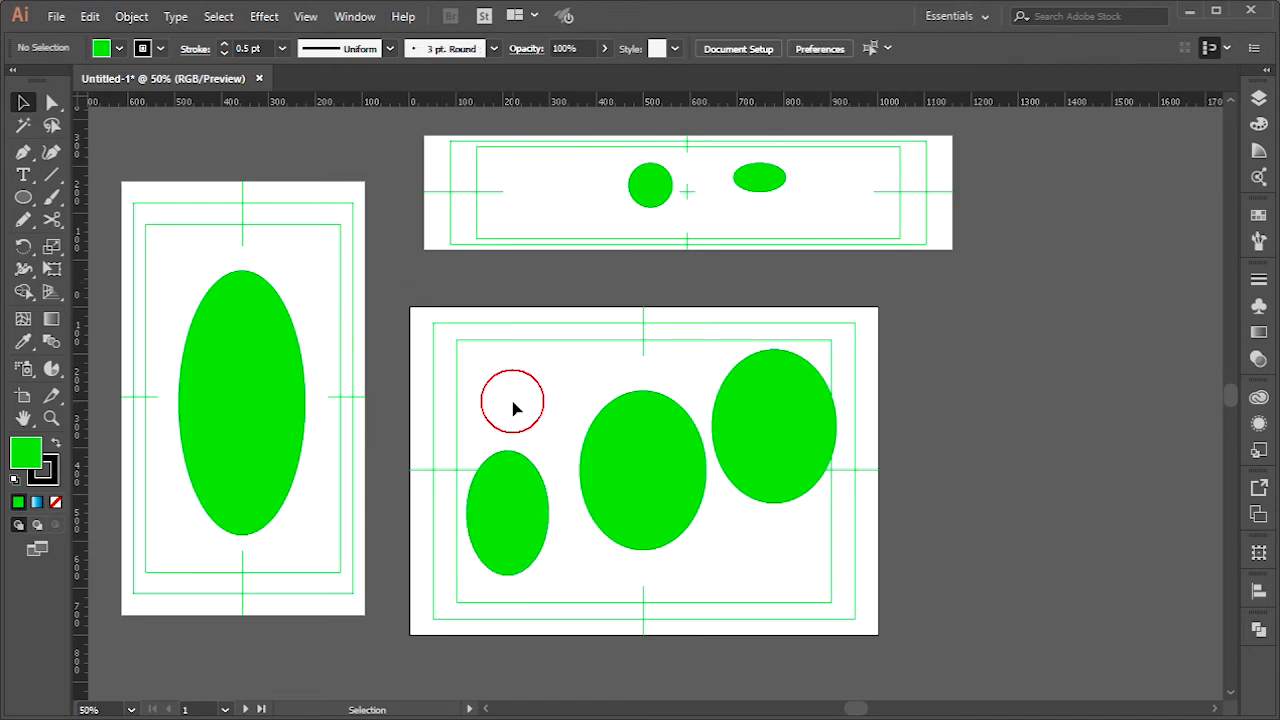
{"action": "right_click", "coordinate": [621, 466]}
{"action": "left_click", "coordinate": [615, 462]}
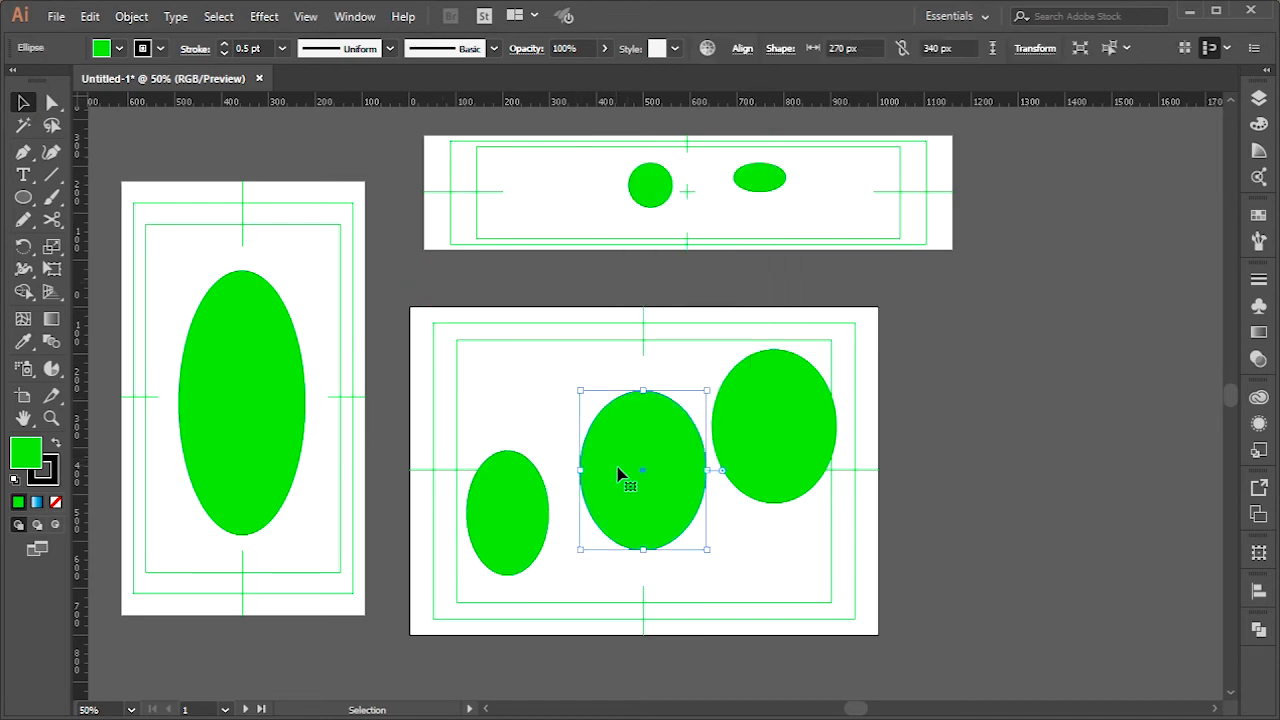
{"action": "left_click", "coordinate": [489, 385]}
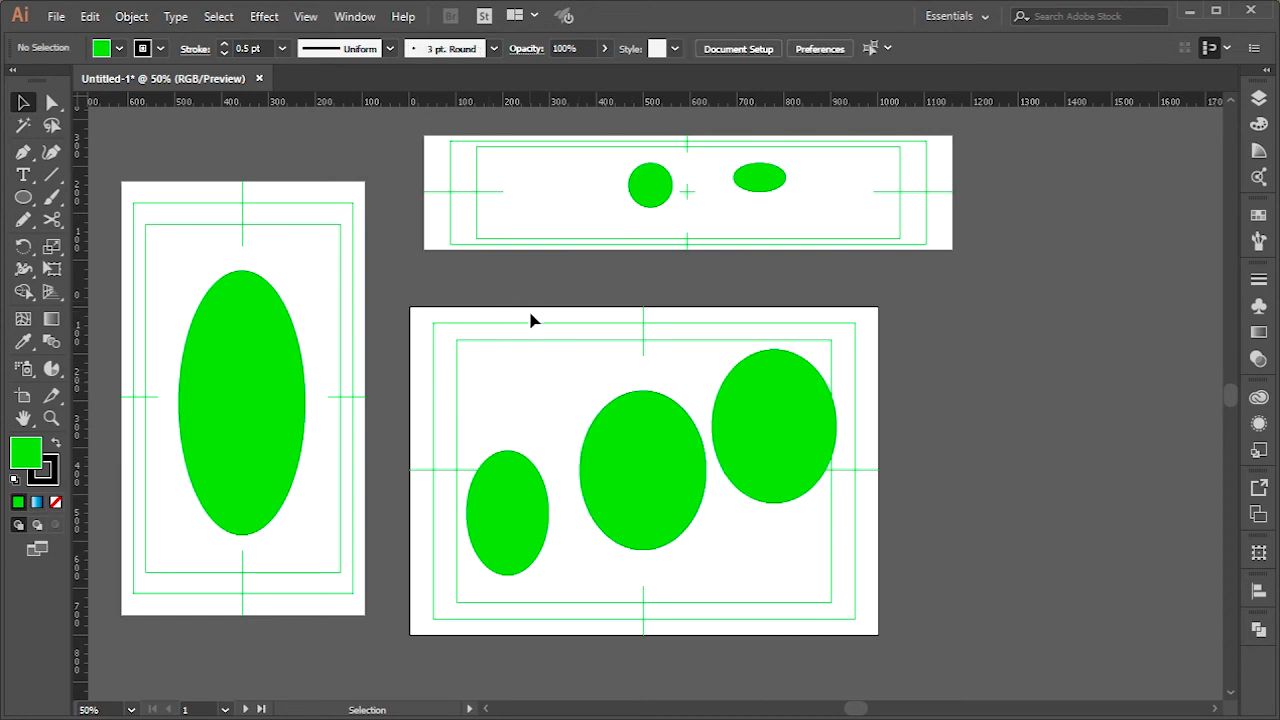
Preview the whole landscape artboard in Save for Web and cancel without saving
{"action": "key", "text": "a"}
{"action": "key", "text": "alt"}
{"action": "key", "text": "shift"}
{"action": "key", "text": "ctrl+alt+shift+s"}
{"action": "left_click_drag", "start_coordinate": [597, 323], "coordinate": [375, 428]}
{"action": "key", "text": "alt"}
{"action": "left_click", "coordinate": [445, 380], "text": "alt"}
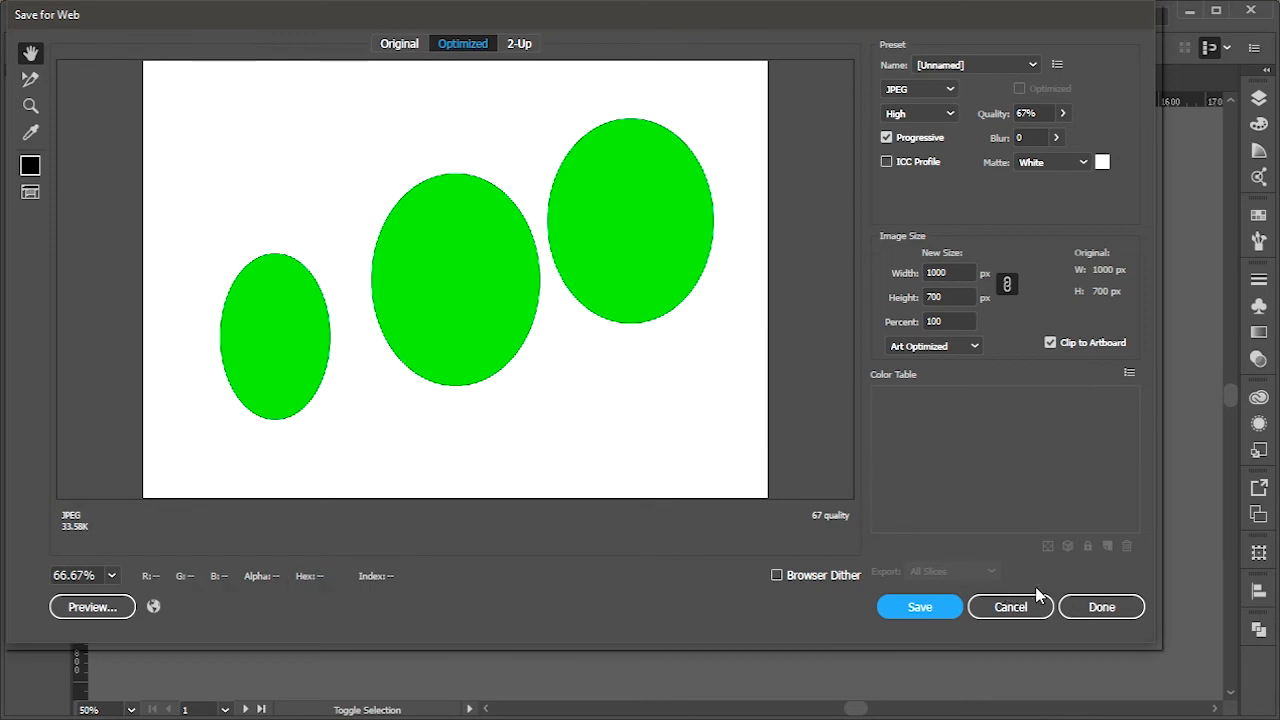
{"action": "left_click", "coordinate": [1033, 607]}
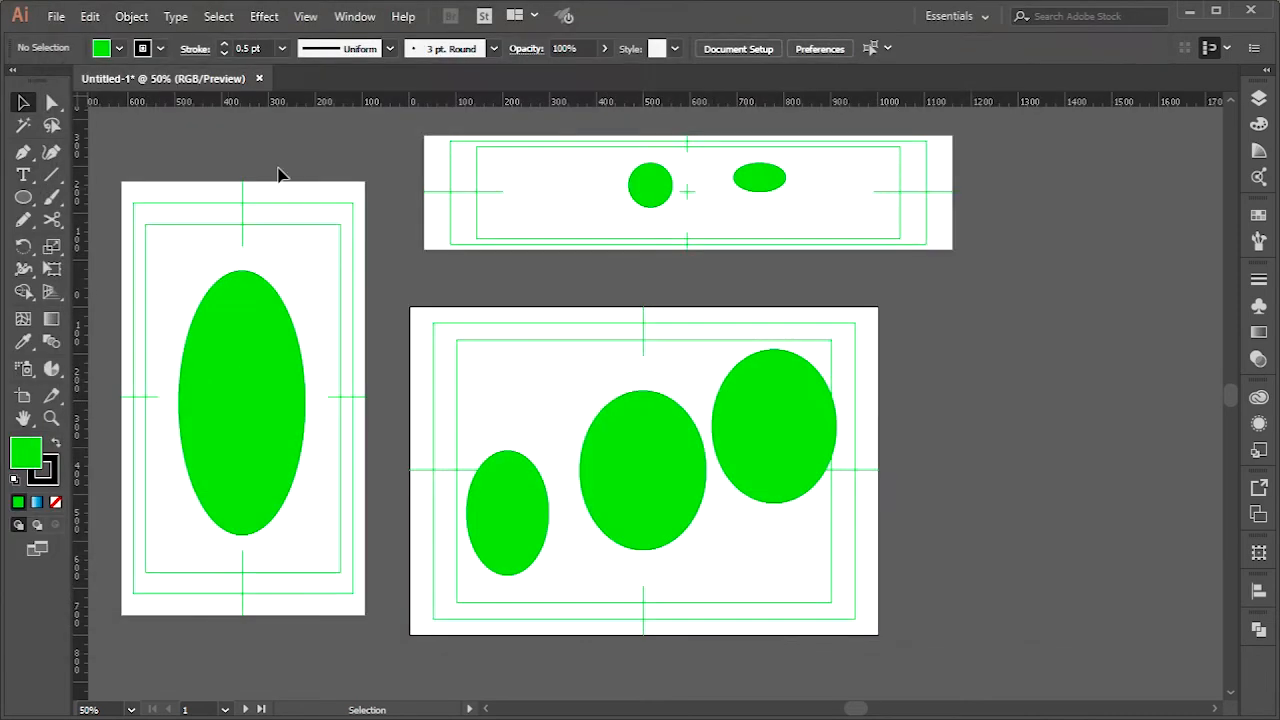
Open the Save for Web (Legacy) export for the landscape artboard again, view its full preview and cancel
{"action": "left_click", "coordinate": [56, 17]}
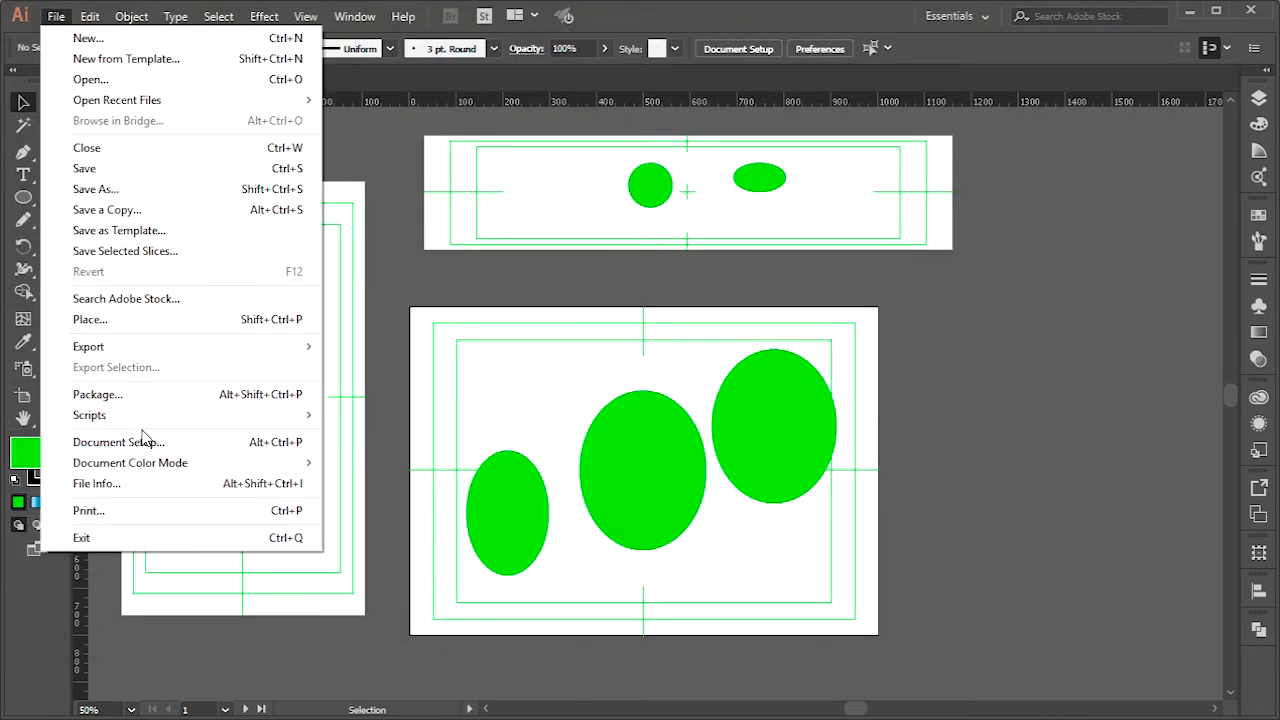
{"action": "mouse_move", "coordinate": [126, 348]}
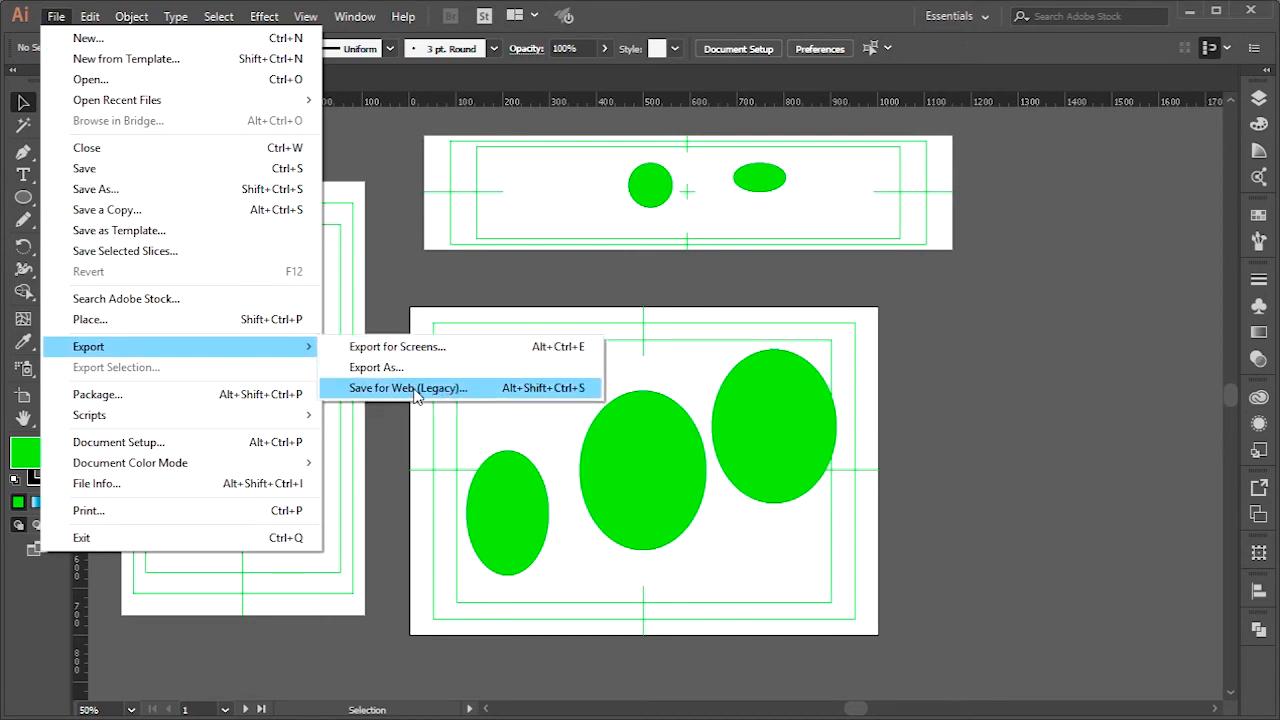
{"action": "left_click", "coordinate": [416, 392]}
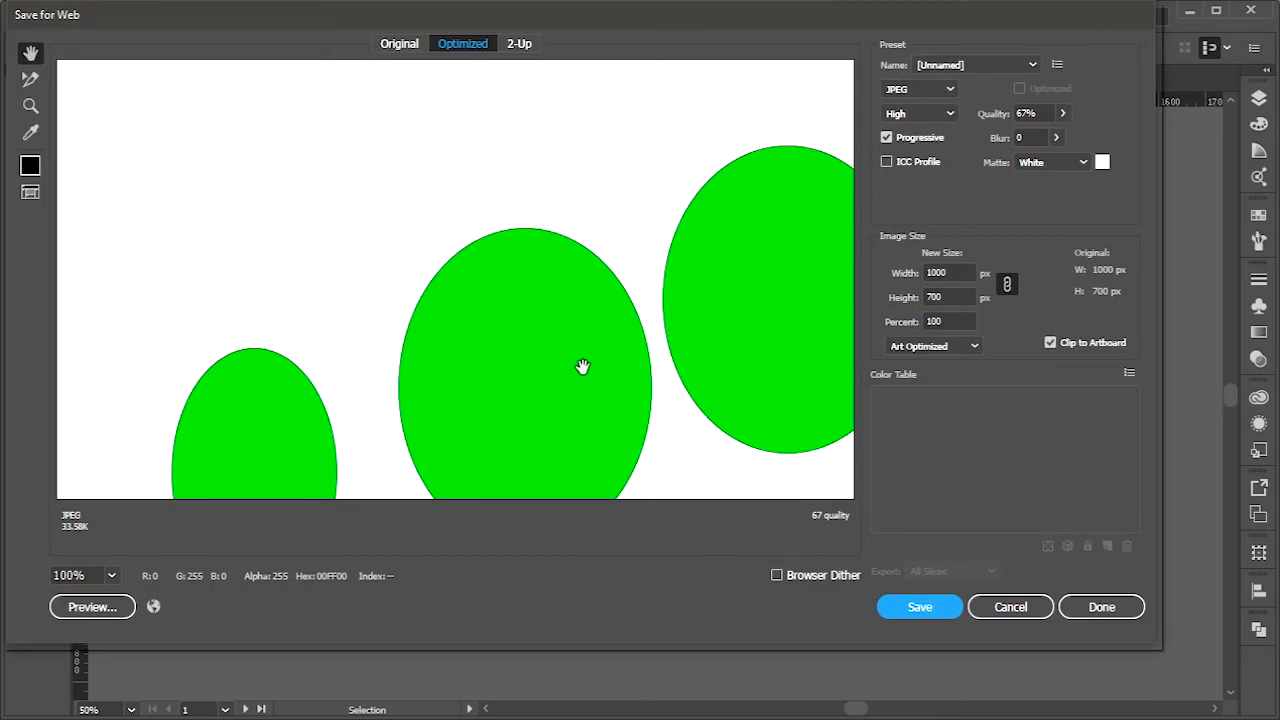
{"action": "left_click", "coordinate": [583, 366], "text": "alt"}
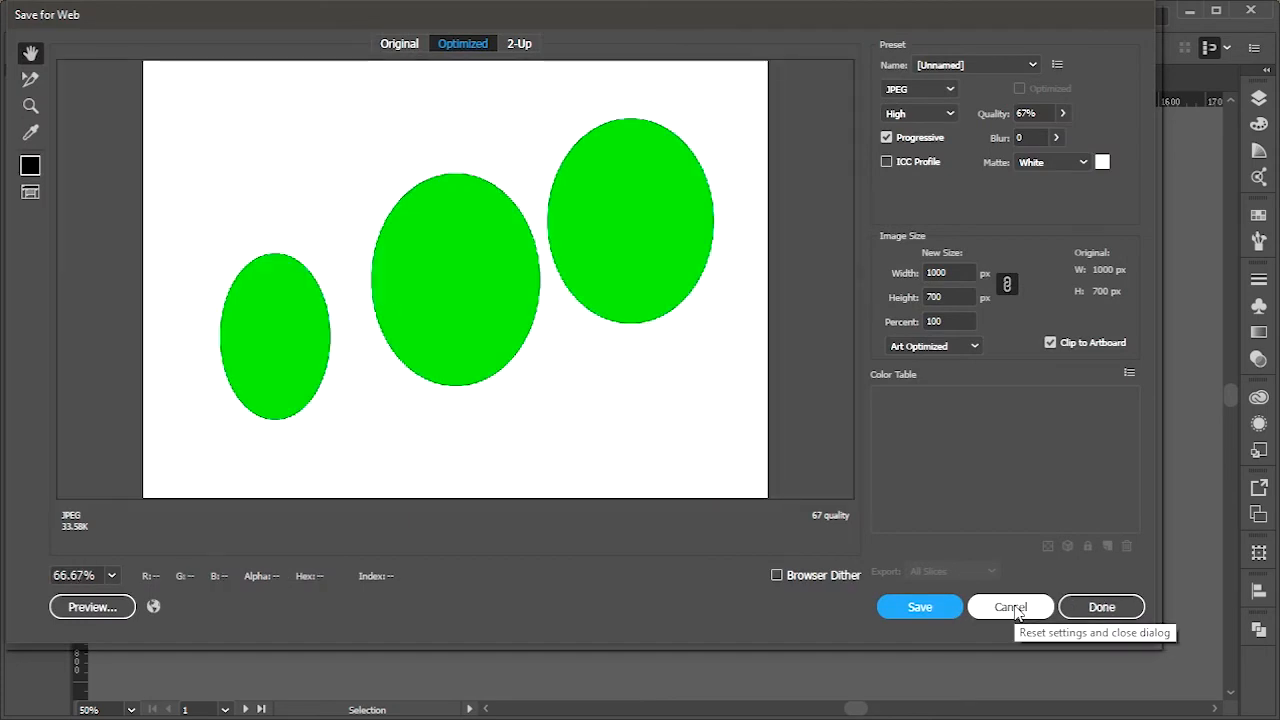
{"action": "left_click", "coordinate": [1012, 607]}
Activate the portrait artboard, inspect its Save for Web preview from top to bottom and cancel the export
{"action": "left_click", "coordinate": [314, 318]}
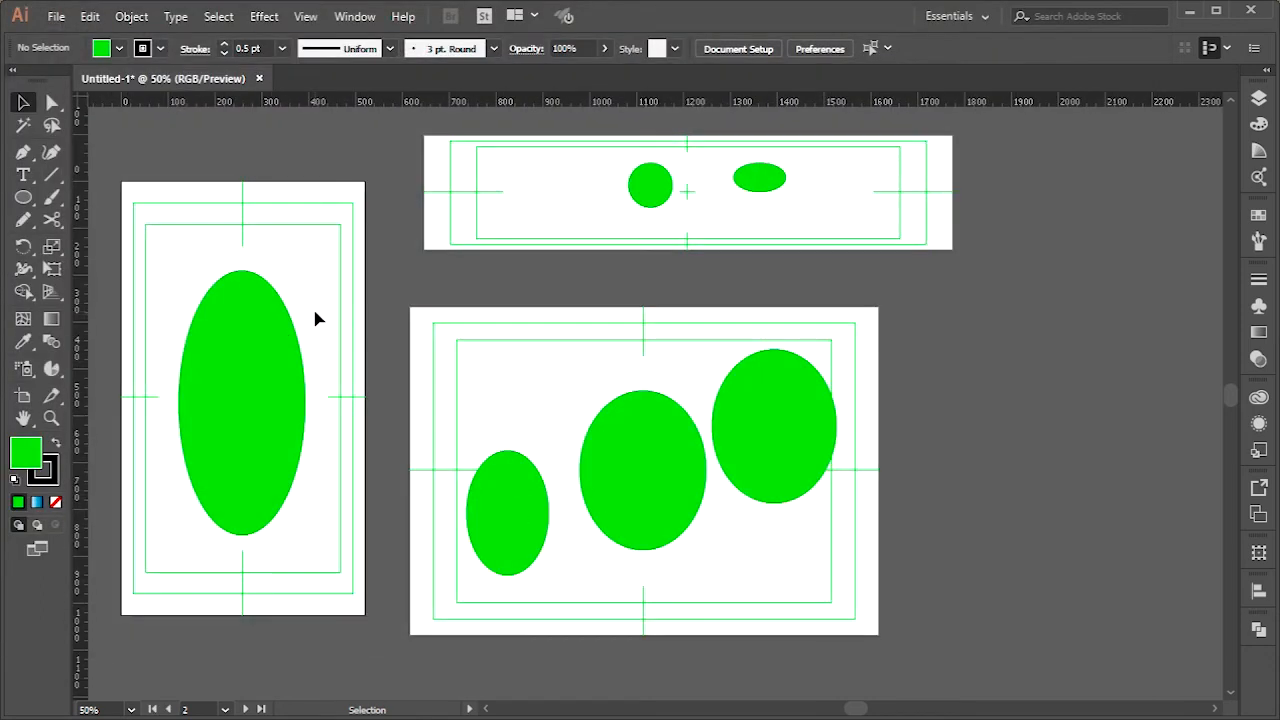
{"action": "key", "text": "ctrl+alt+shift+s"}
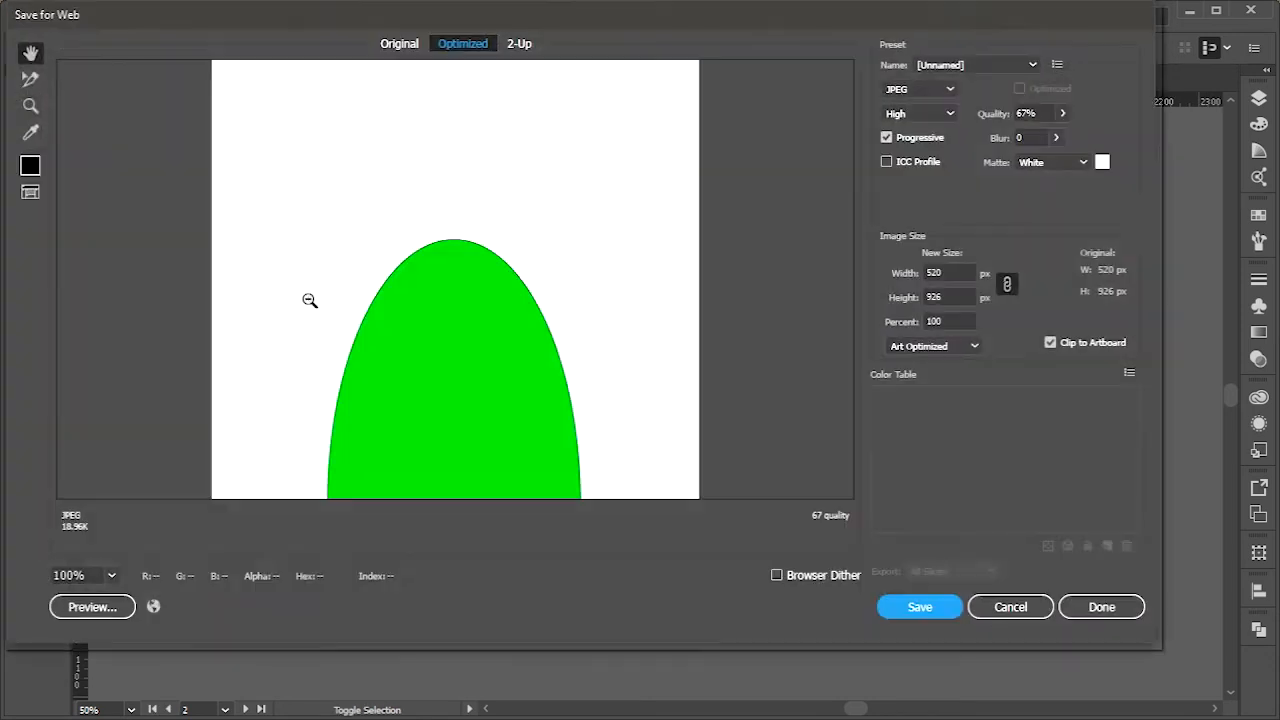
{"action": "left_click_drag", "start_coordinate": [347, 393], "coordinate": [357, 181]}
{"action": "left_click_drag", "start_coordinate": [364, 418], "coordinate": [374, 143]}
{"action": "left_click_drag", "start_coordinate": [400, 306], "coordinate": [403, 489]}
{"action": "left_click_drag", "start_coordinate": [440, 323], "coordinate": [455, 575]}
{"action": "left_click", "coordinate": [1010, 607]}
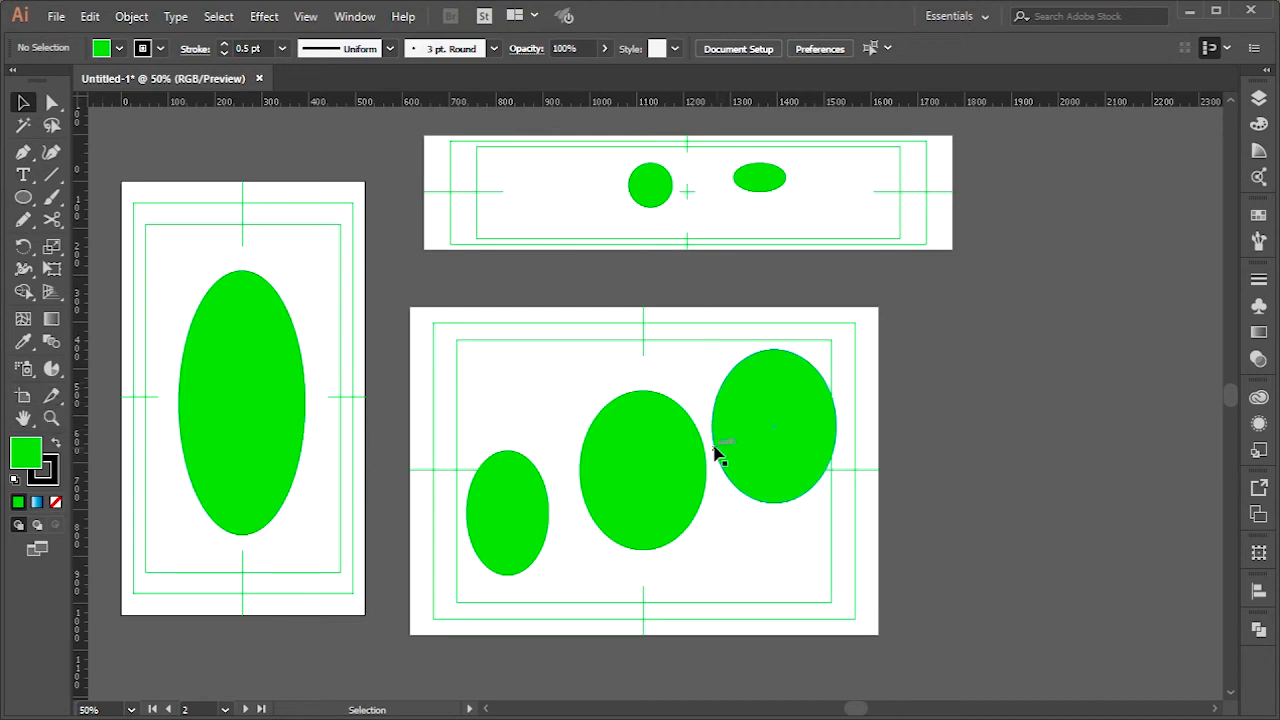
Move the landscape artboard's middle ellipse down 7 px and shift its right-hand ellipse slightly down
{"action": "left_click_drag", "start_coordinate": [651, 488], "coordinate": [574, 471]}
{"action": "scroll", "coordinate": [589, 486], "scroll_direction": "up", "scroll_amount": 1}
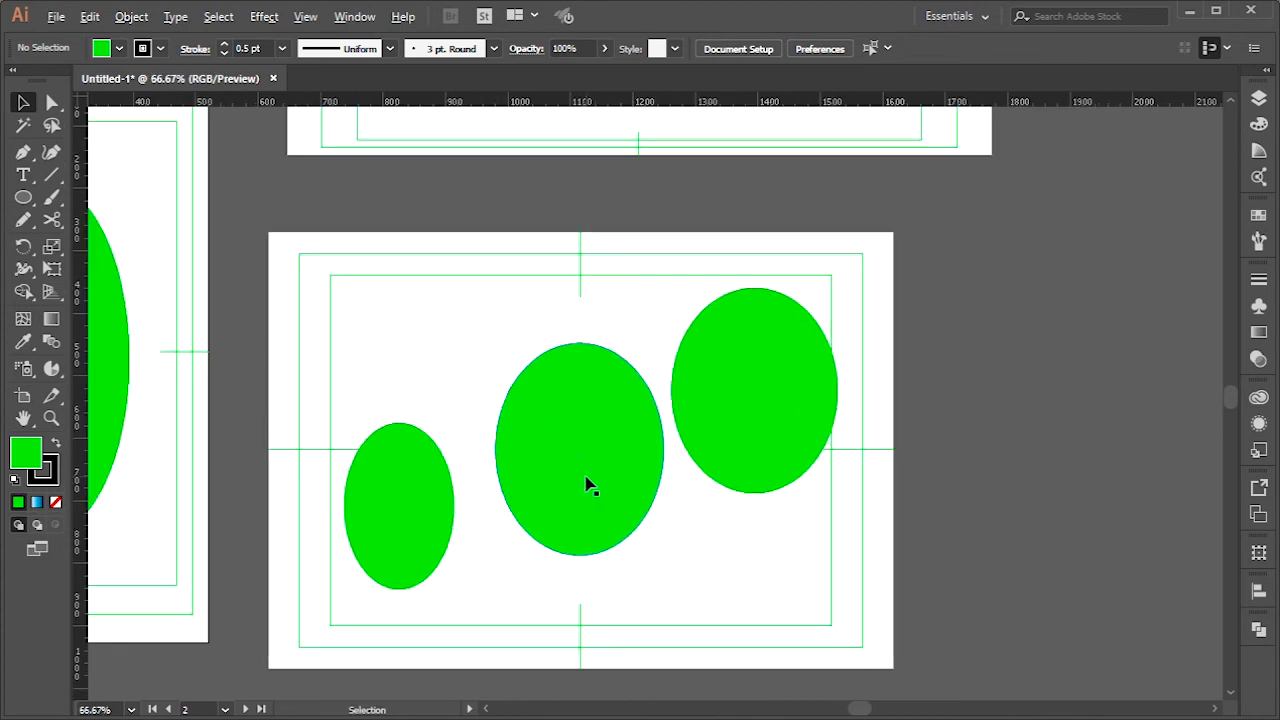
{"action": "left_click", "coordinate": [422, 478]}
{"action": "left_click", "coordinate": [586, 432]}
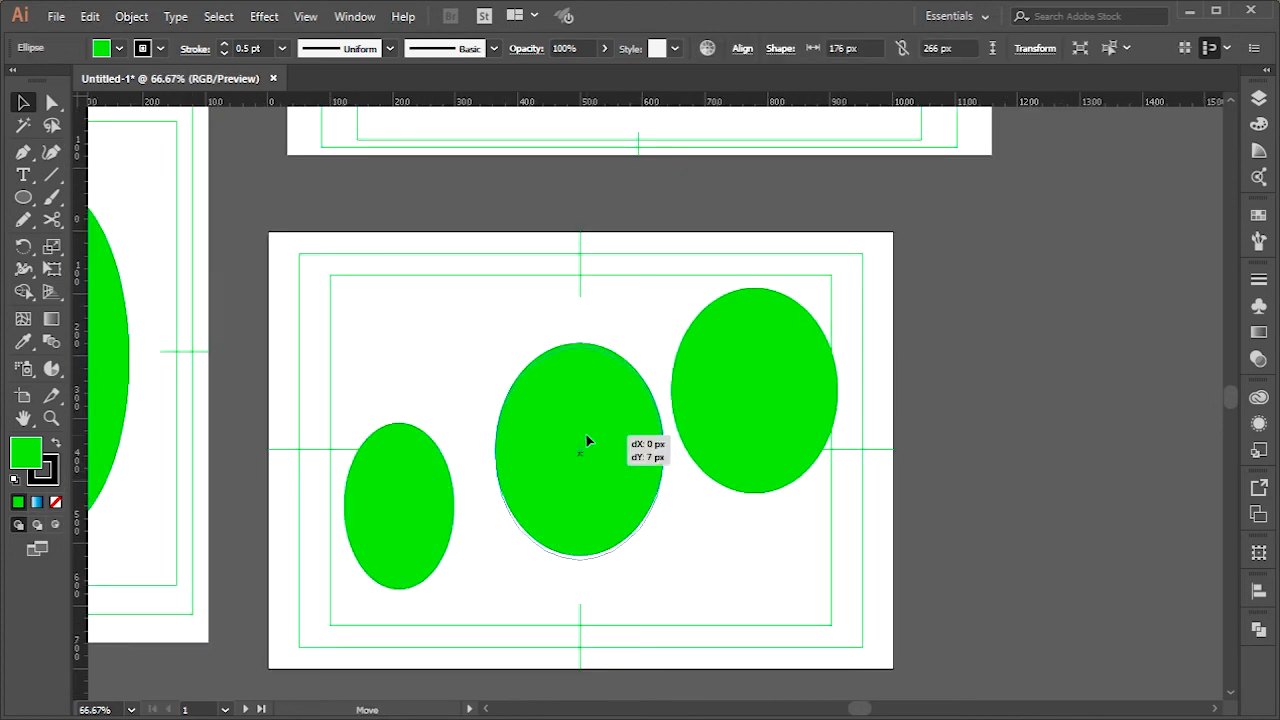
{"action": "left_click_drag", "start_coordinate": [752, 378], "coordinate": [752, 391]}
Delete all three ellipses from the landscape artboard
{"action": "left_click", "coordinate": [605, 452]}
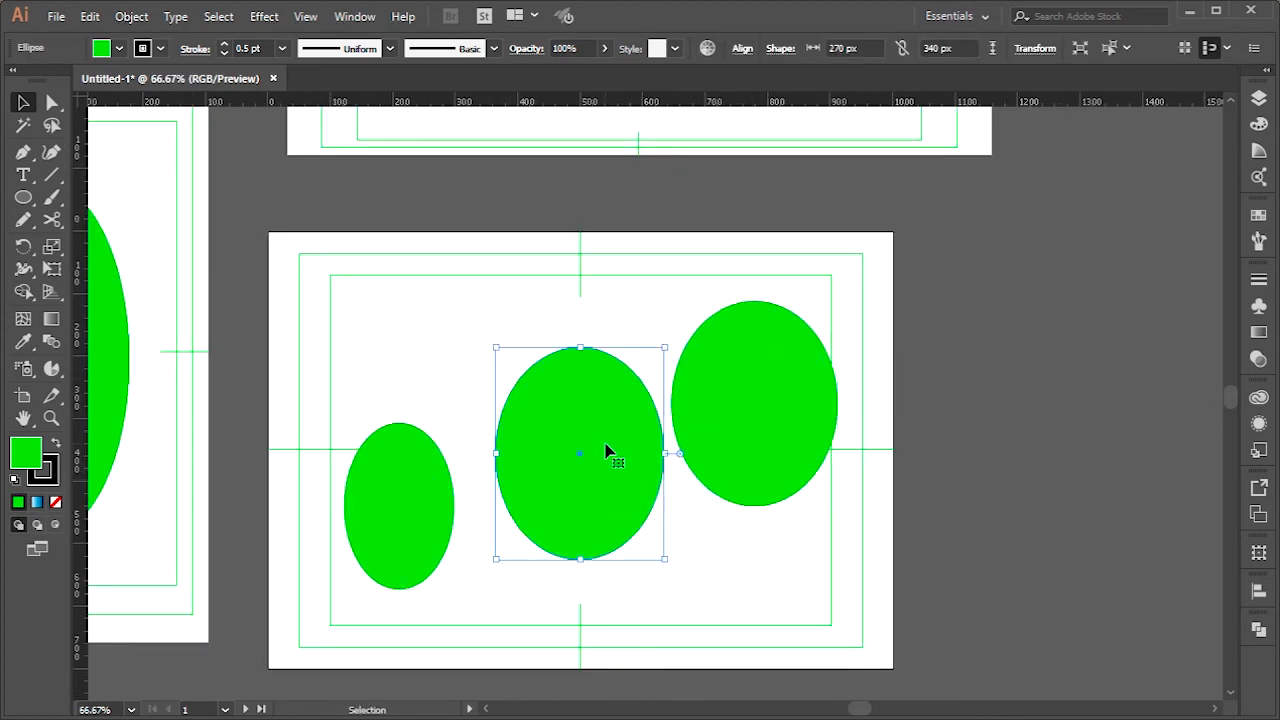
{"action": "key", "text": "Delete"}
{"action": "left_click", "coordinate": [377, 531]}
{"action": "key", "text": "Delete"}
{"action": "left_click", "coordinate": [771, 400]}
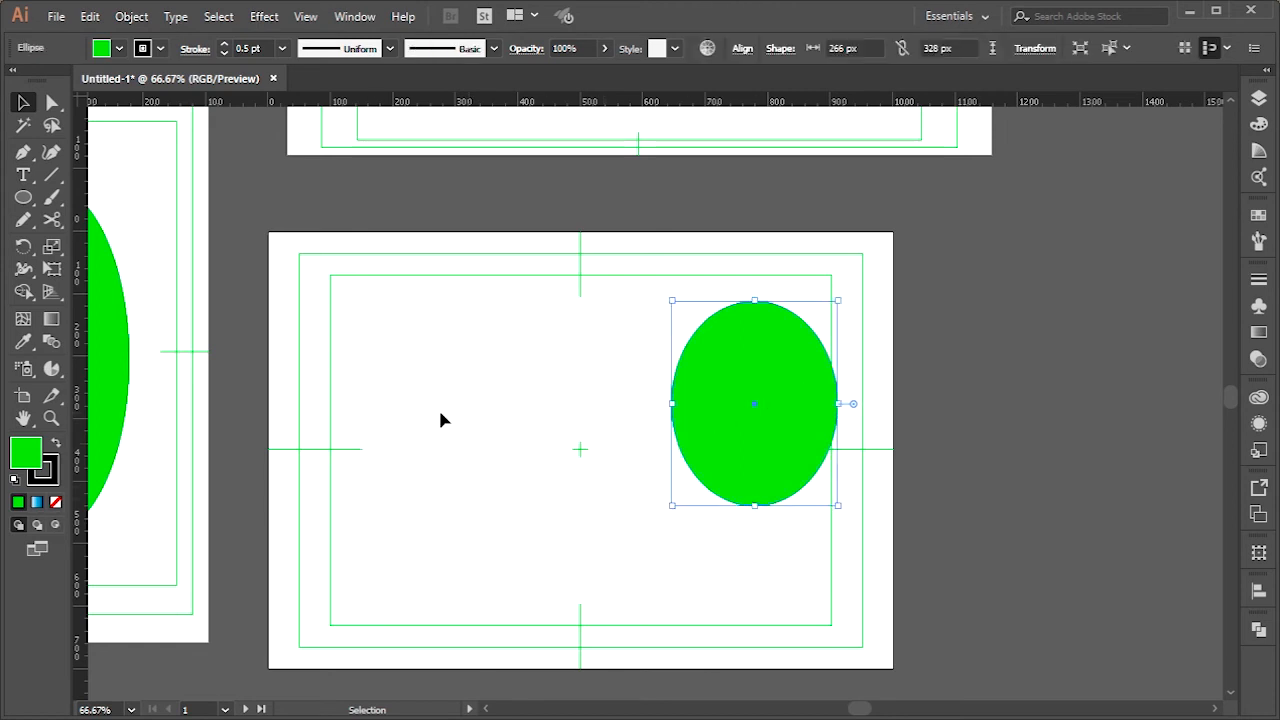
{"action": "key", "text": "Delete"}
Add the text "GRAFIXERS" in the upper part of the landscape artboard and scale it up to about 112.55 pt
{"action": "left_click", "coordinate": [23, 175]}
{"action": "left_click", "coordinate": [390, 334]}
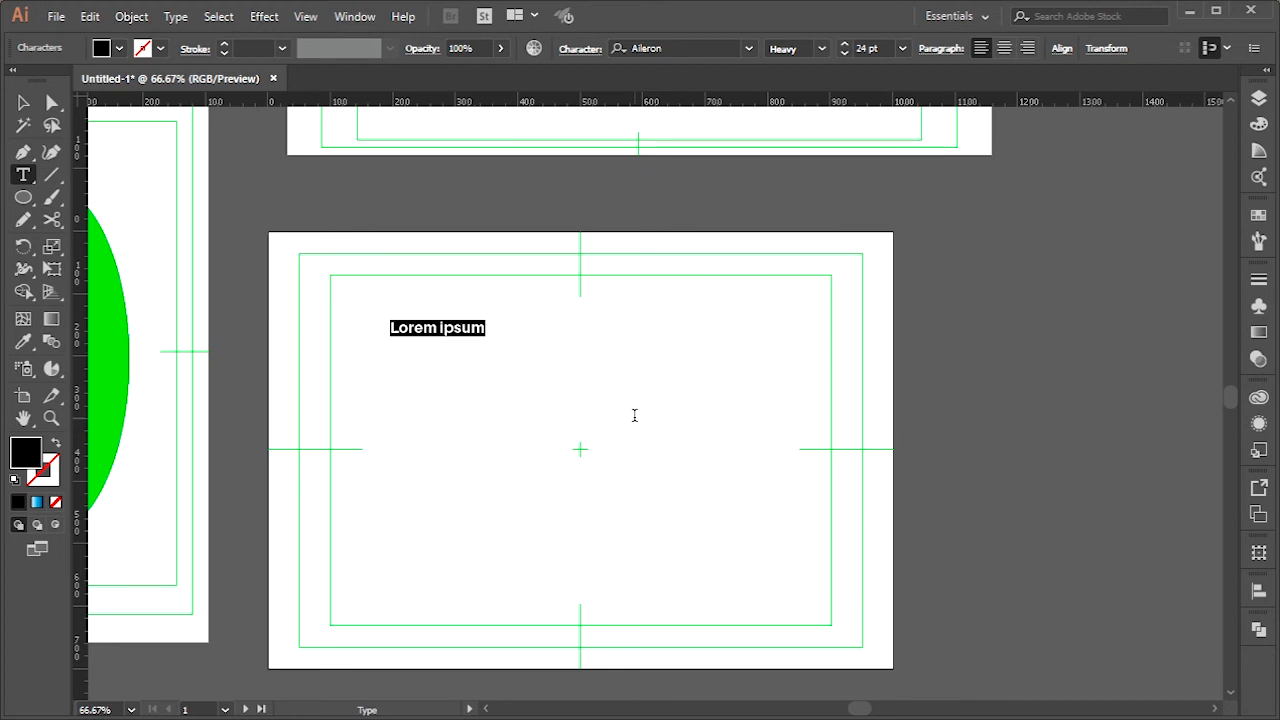
{"action": "type", "text": "GA"}
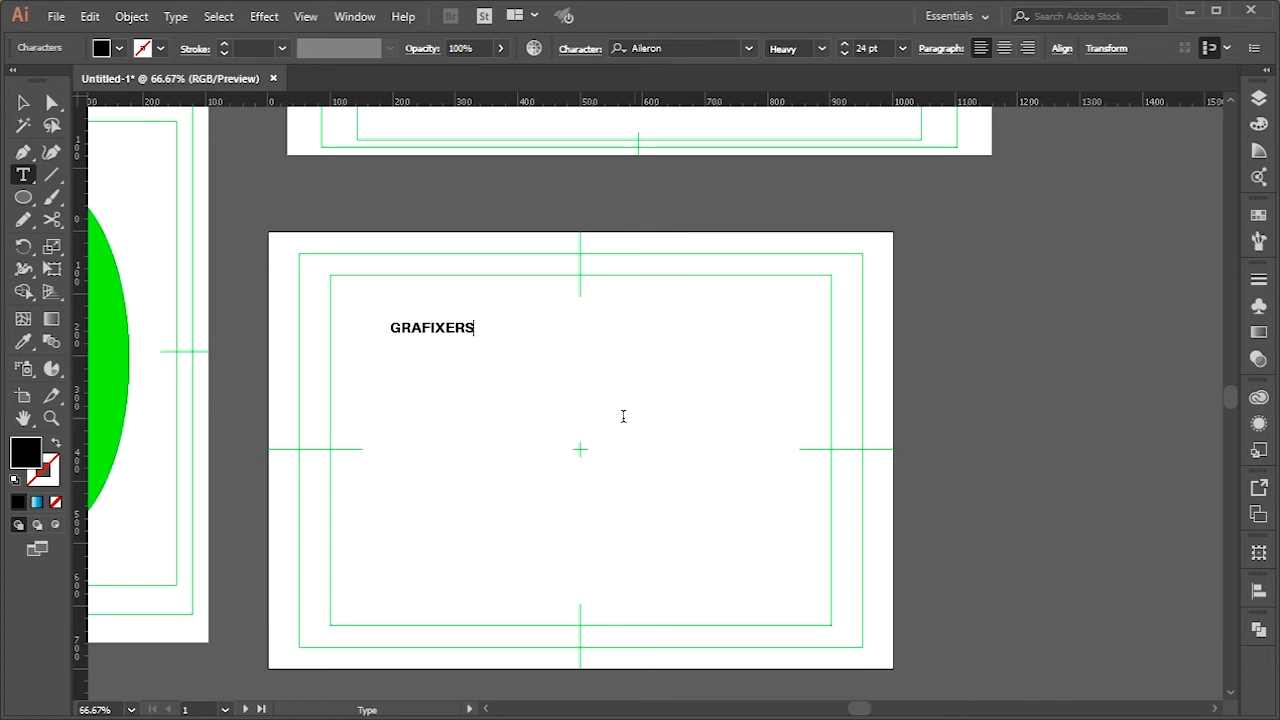
{"action": "key", "text": "Escape"}
{"action": "left_click", "coordinate": [478, 340]}
{"action": "left_click_drag", "start_coordinate": [478, 340], "coordinate": [784, 468]}
Duplicate the GRAFIXERS line directly below itself and replace the copy's text with "headquarter"
{"action": "left_click_drag", "start_coordinate": [651, 400], "coordinate": [643, 455]}
{"action": "key", "text": "t"}
{"action": "double_click", "coordinate": [647, 449]}
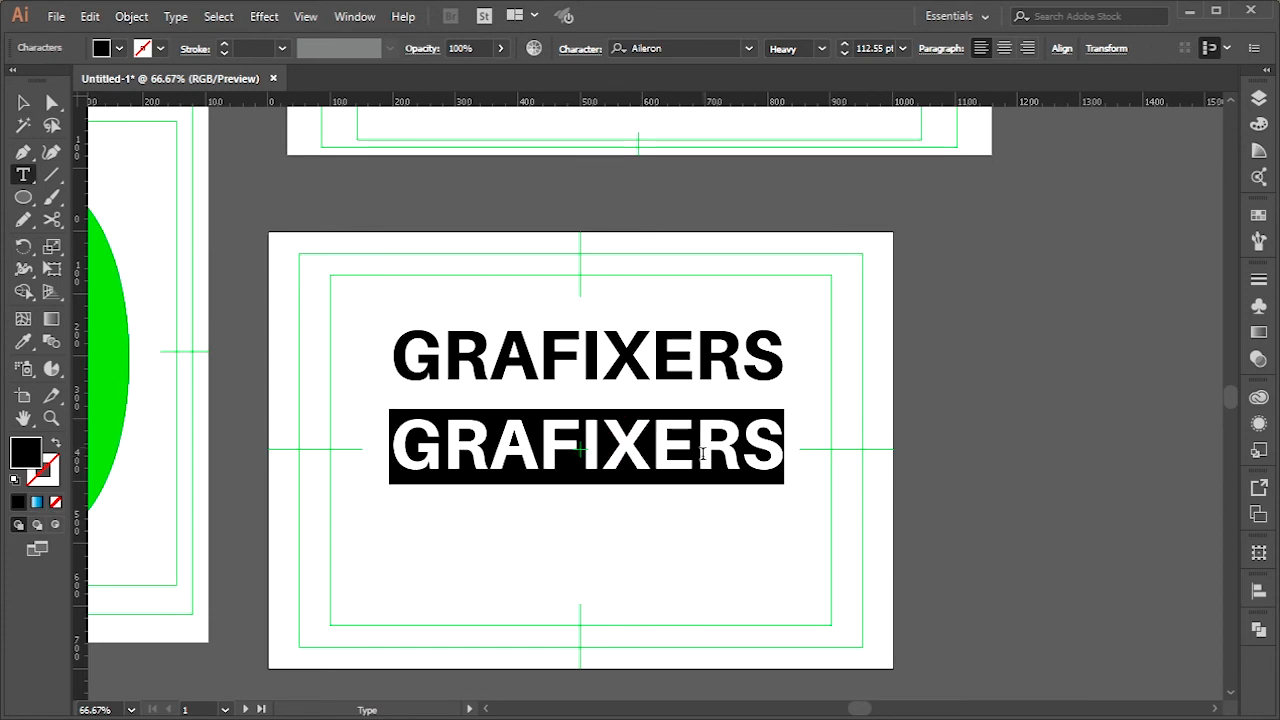
{"action": "type", "text": "headquarter"}
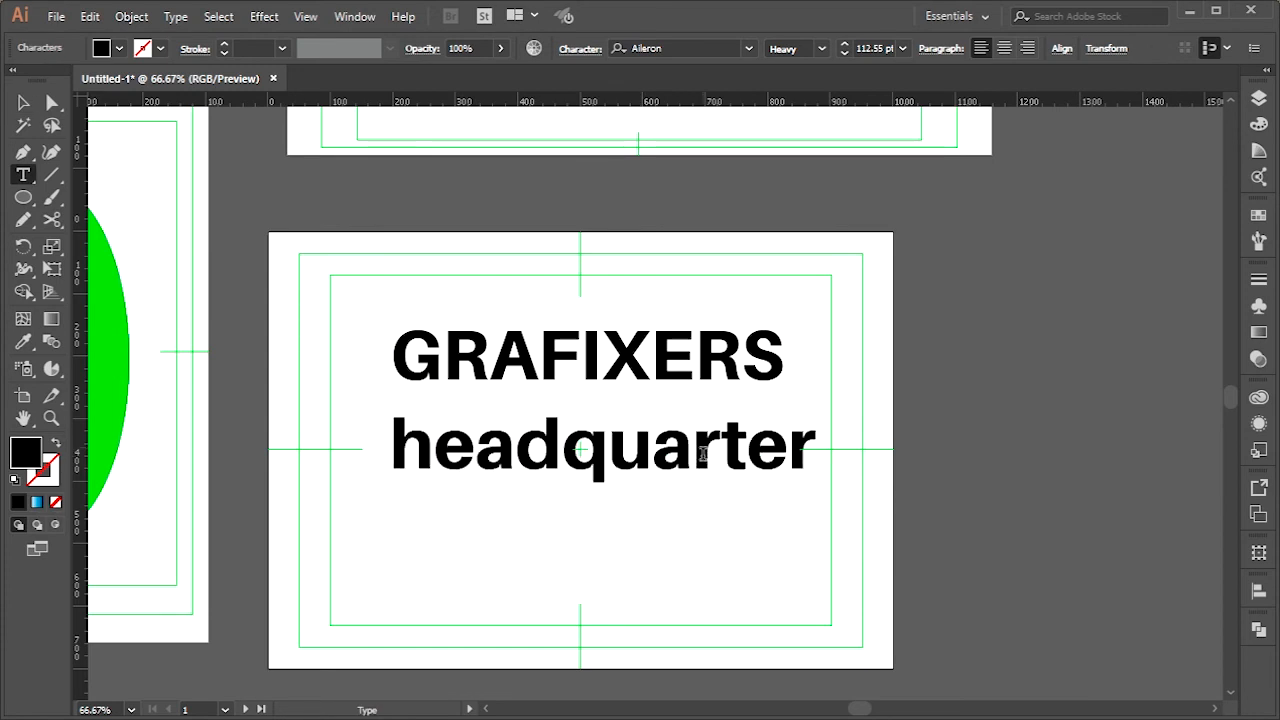
Duplicate the "headquarter" line directly below itself and replace the copy's text with "Academy"
{"action": "left_click", "coordinate": [23, 102]}
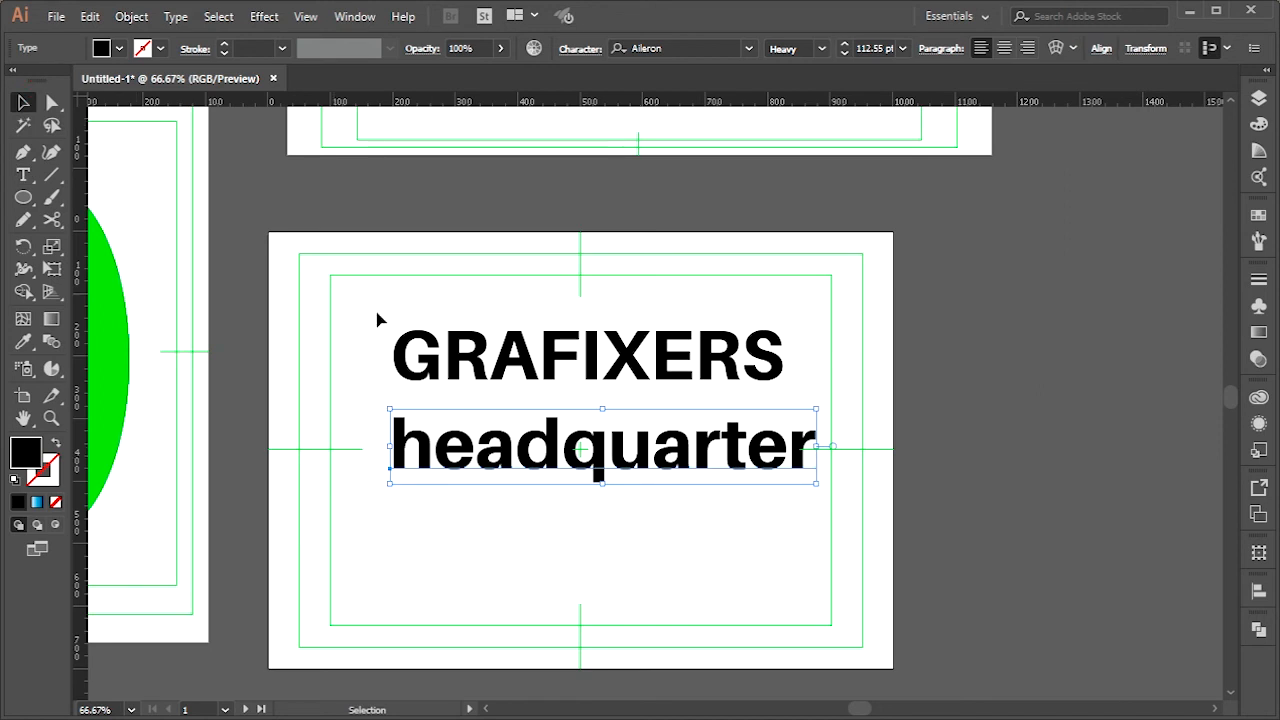
{"action": "left_click_drag", "start_coordinate": [527, 462], "coordinate": [508, 555]}
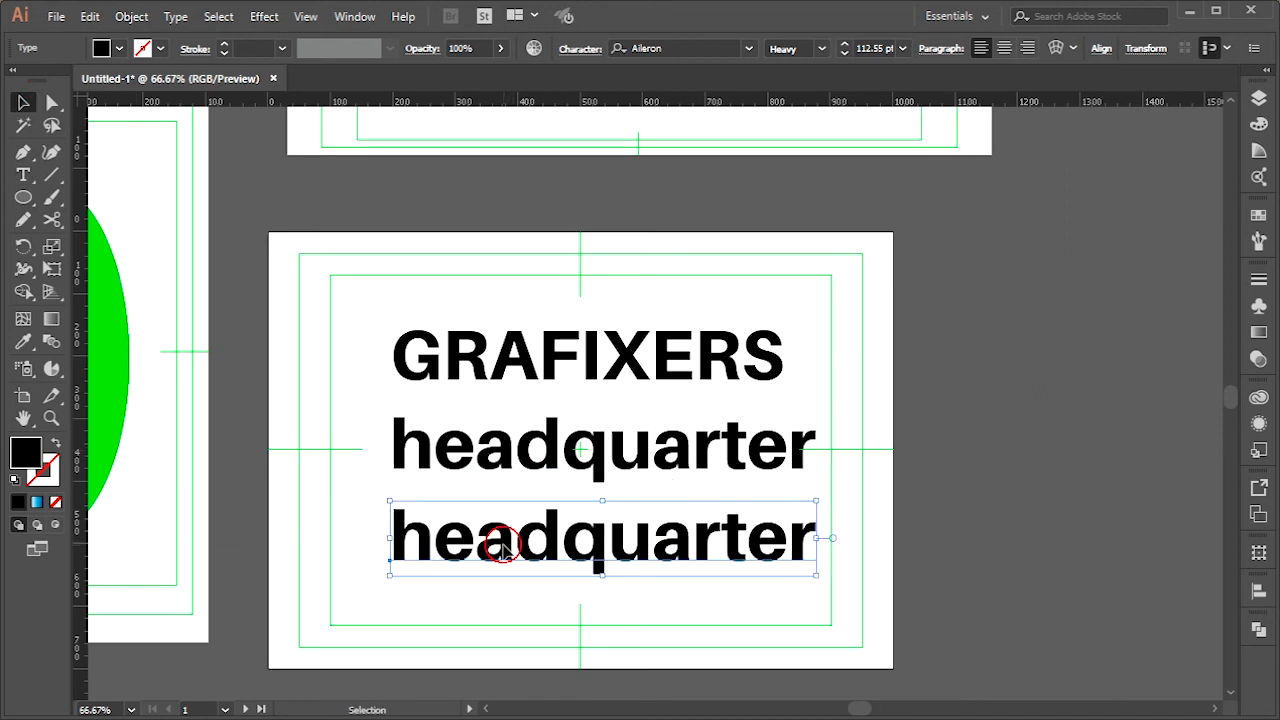
{"action": "key", "text": "t"}
{"action": "double_click", "coordinate": [505, 551]}
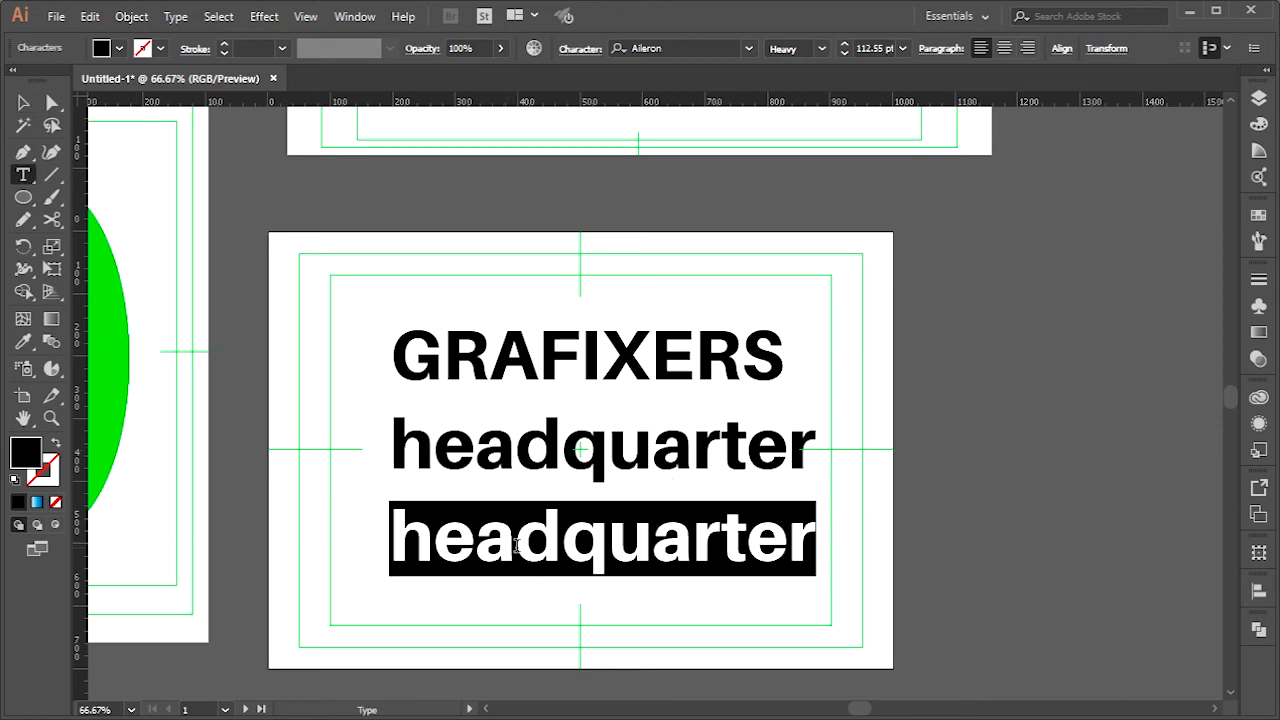
{"action": "type", "text": "Academy"}
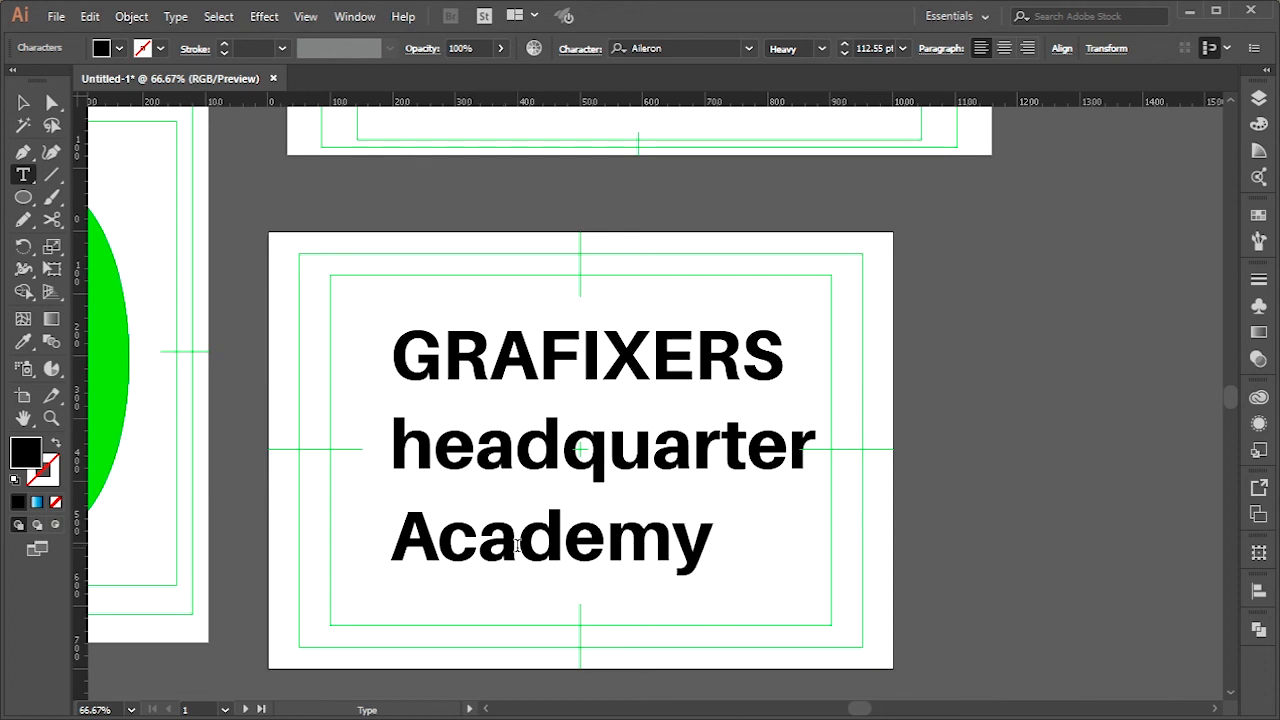
Spread the three text lines apart vertically, shifting Academy right, headquarter left and GRAFIXERS up
{"action": "left_click", "coordinate": [23, 102]}
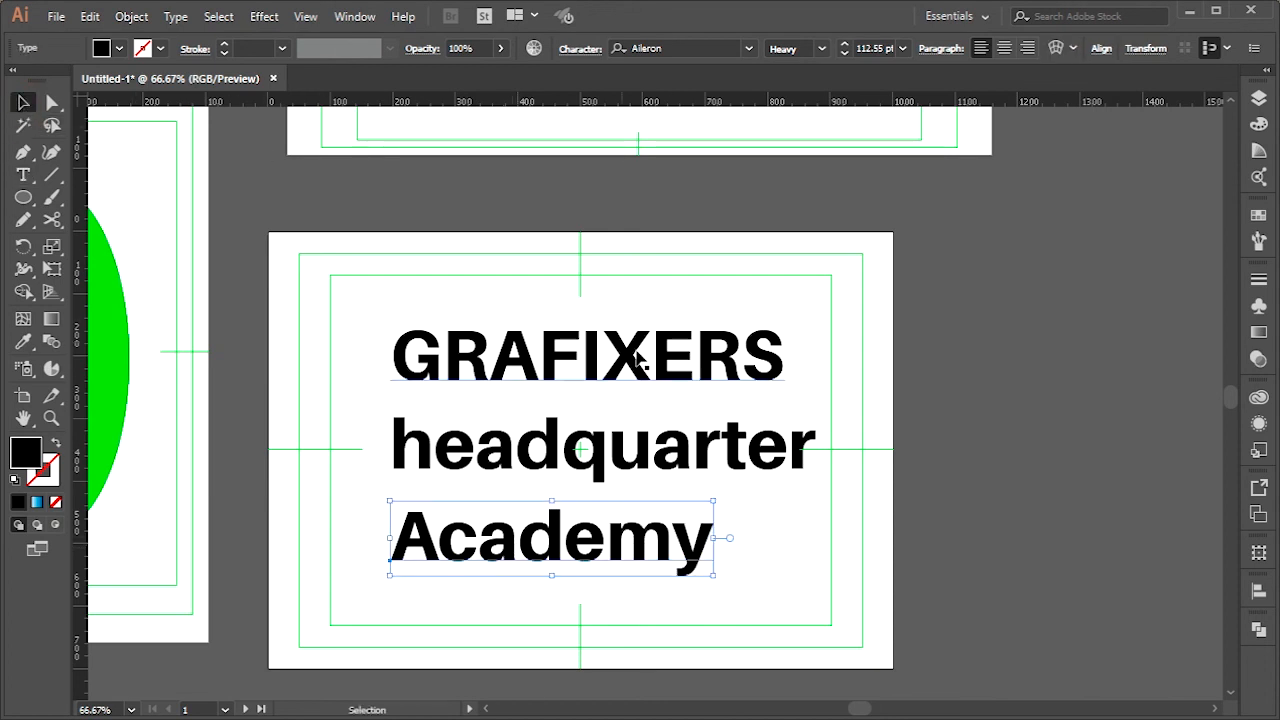
{"action": "left_click_drag", "start_coordinate": [640, 552], "coordinate": [680, 557]}
{"action": "left_click_drag", "start_coordinate": [664, 449], "coordinate": [634, 449]}
{"action": "left_click_drag", "start_coordinate": [648, 382], "coordinate": [648, 347]}
{"action": "left_click", "coordinate": [940, 406]}
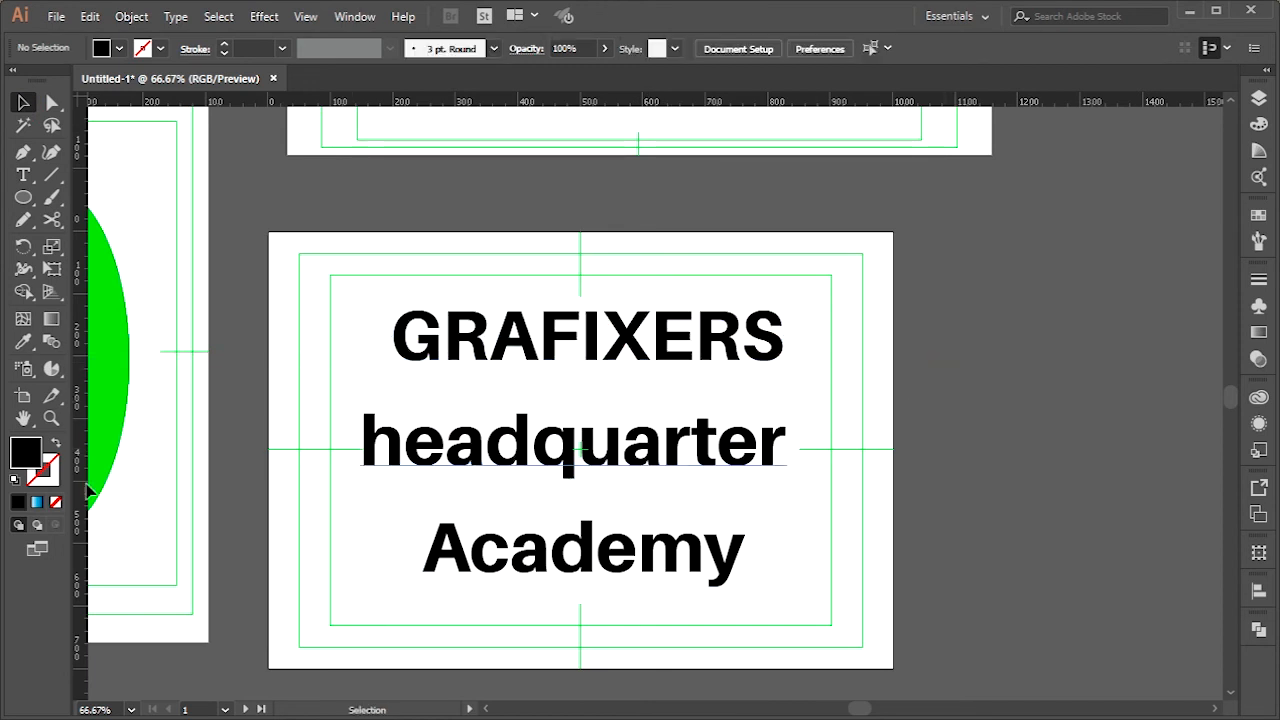
{"action": "left_click", "coordinate": [48, 404]}
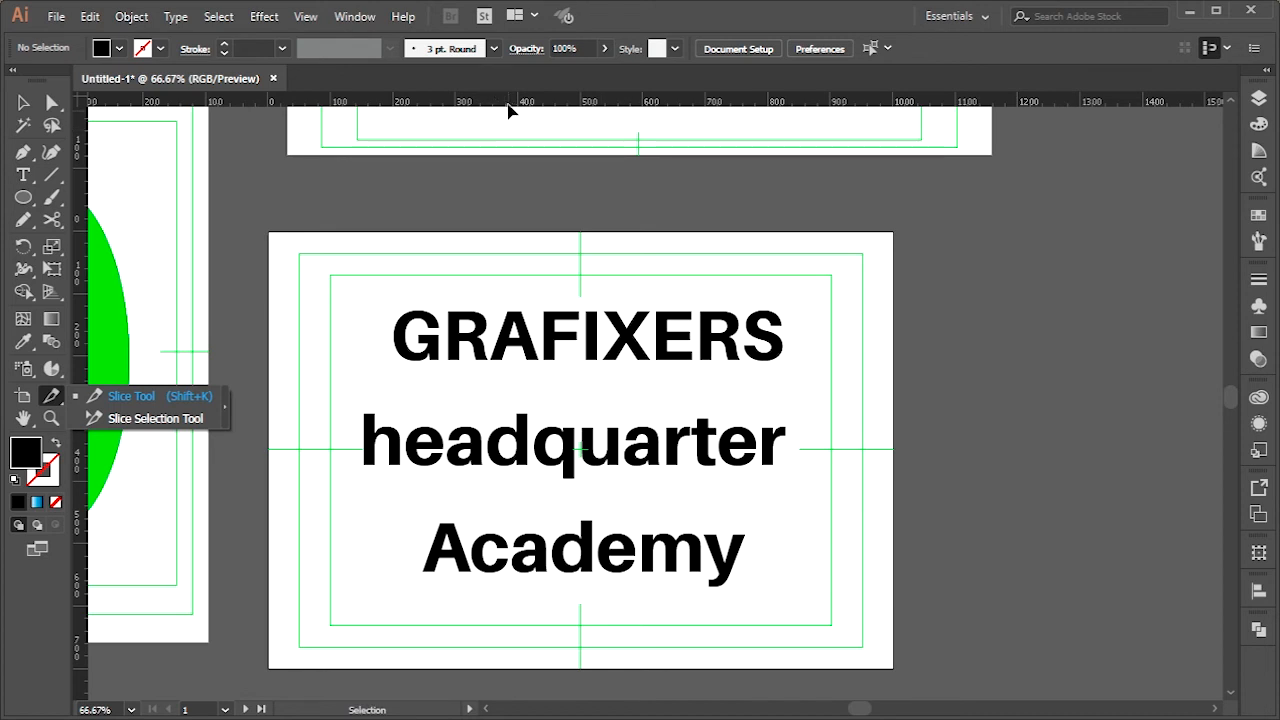
{"action": "key", "text": "r"}
{"action": "key", "text": "ctrl+r"}
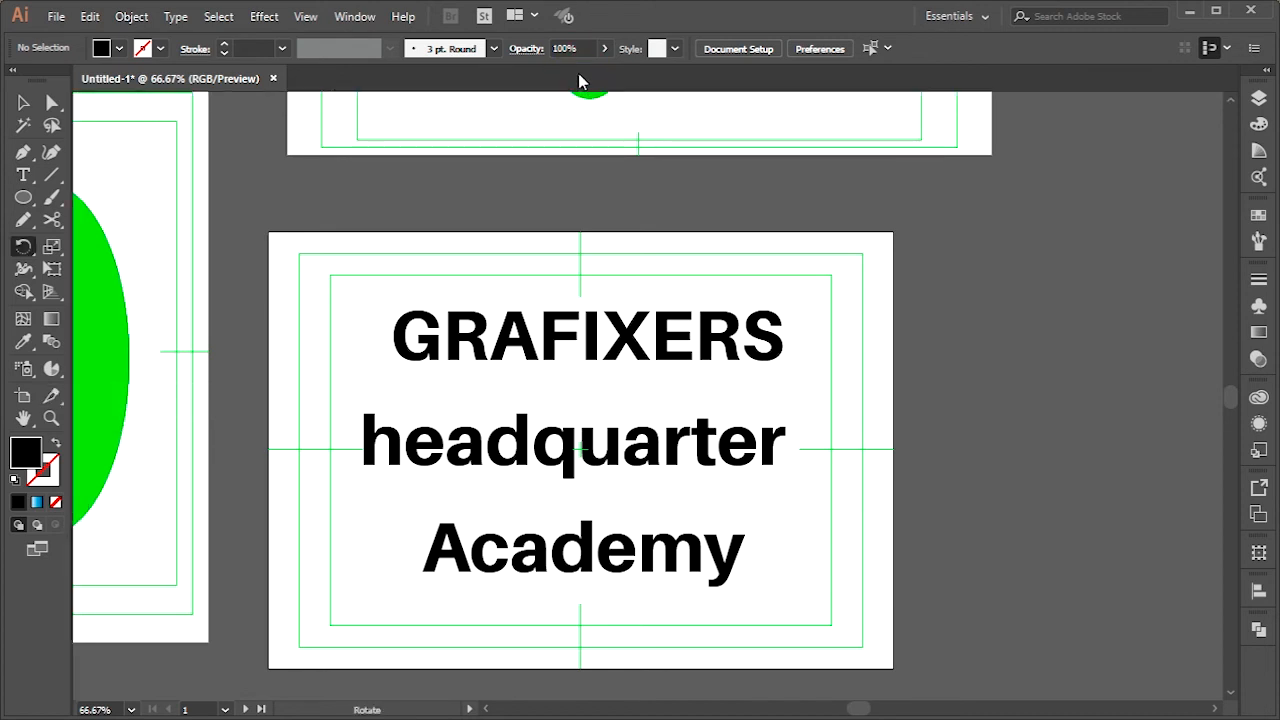
{"action": "key", "text": "ctrl+r"}
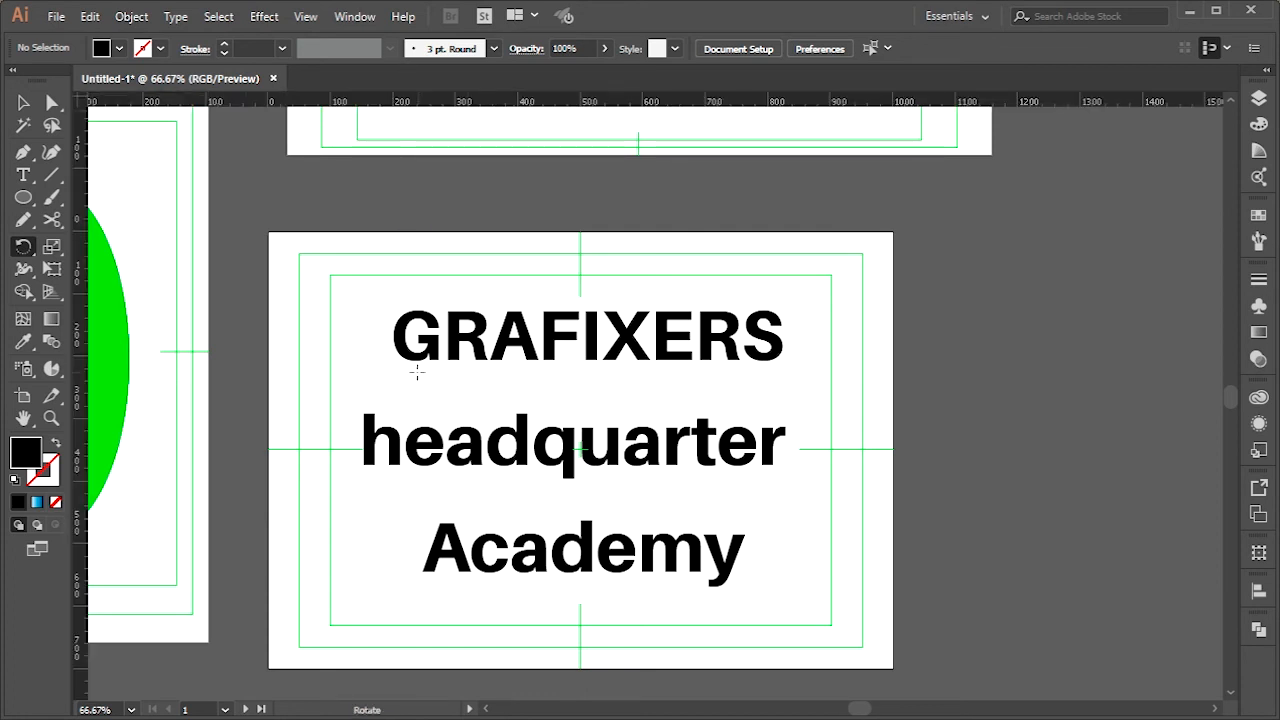
Try slicing the landscape artboard with the Slice tool into full-width bands around GRAFIXERS and headquarter
{"action": "left_click", "coordinate": [50, 398]}
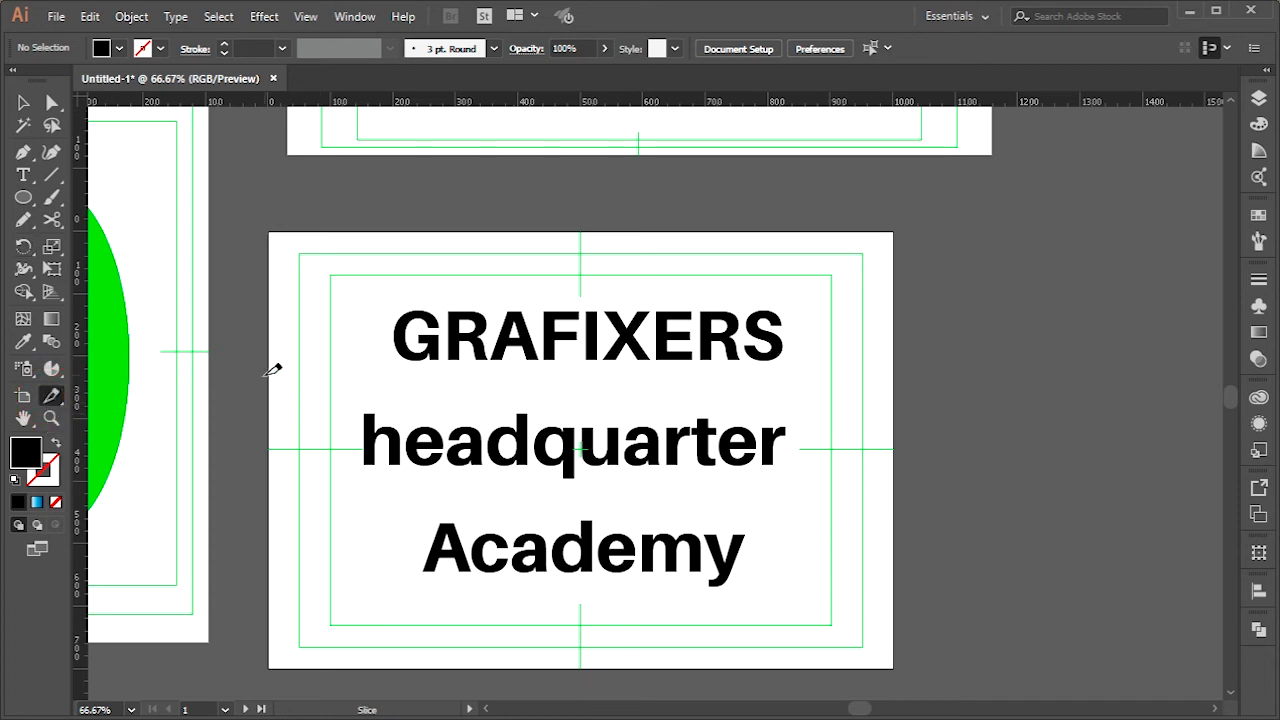
{"action": "left_click_drag", "start_coordinate": [268, 380], "coordinate": [936, 232]}
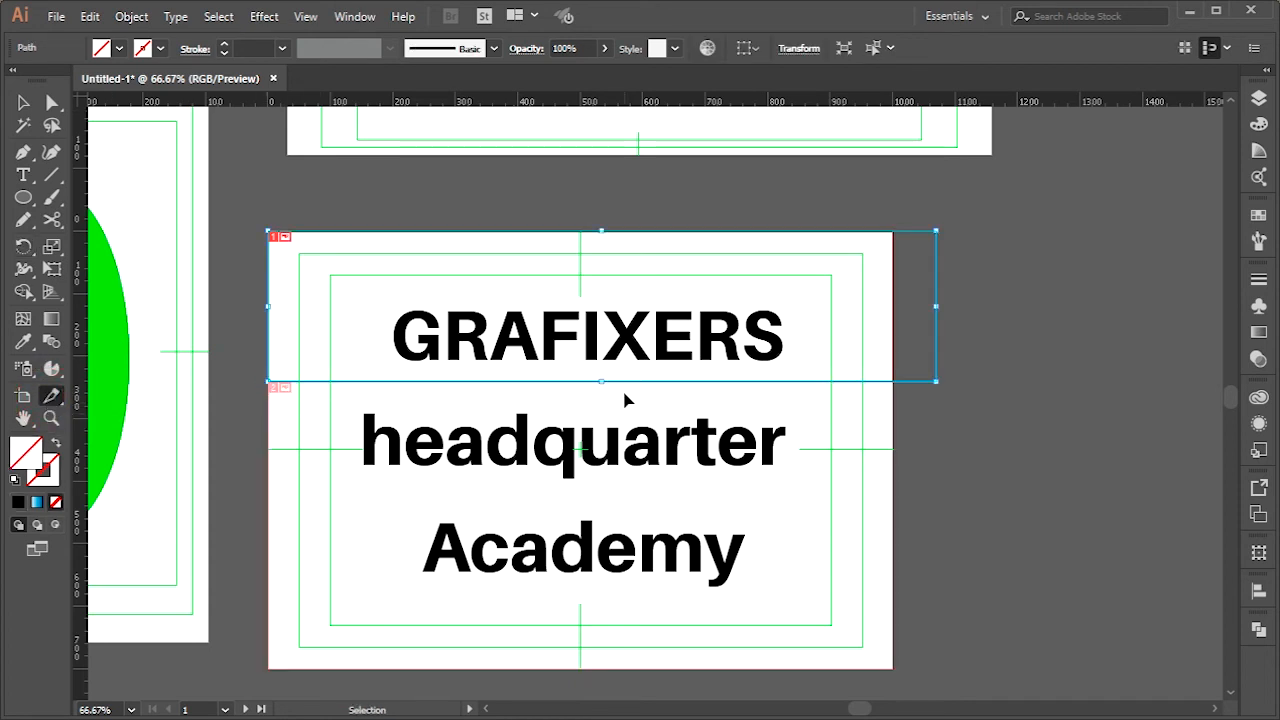
{"action": "key", "text": "ctrl+z"}
{"action": "left_click_drag", "start_coordinate": [920, 379], "coordinate": [271, 232]}
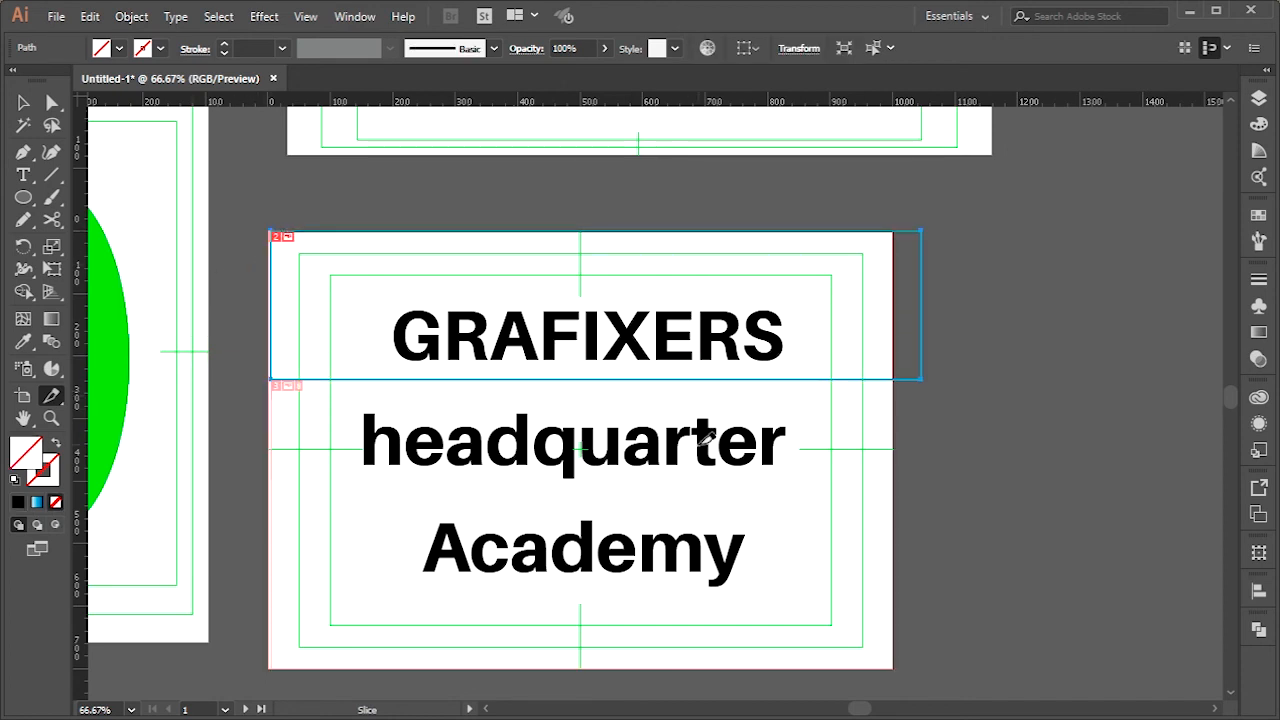
{"action": "left_click_drag", "start_coordinate": [920, 517], "coordinate": [272, 379]}
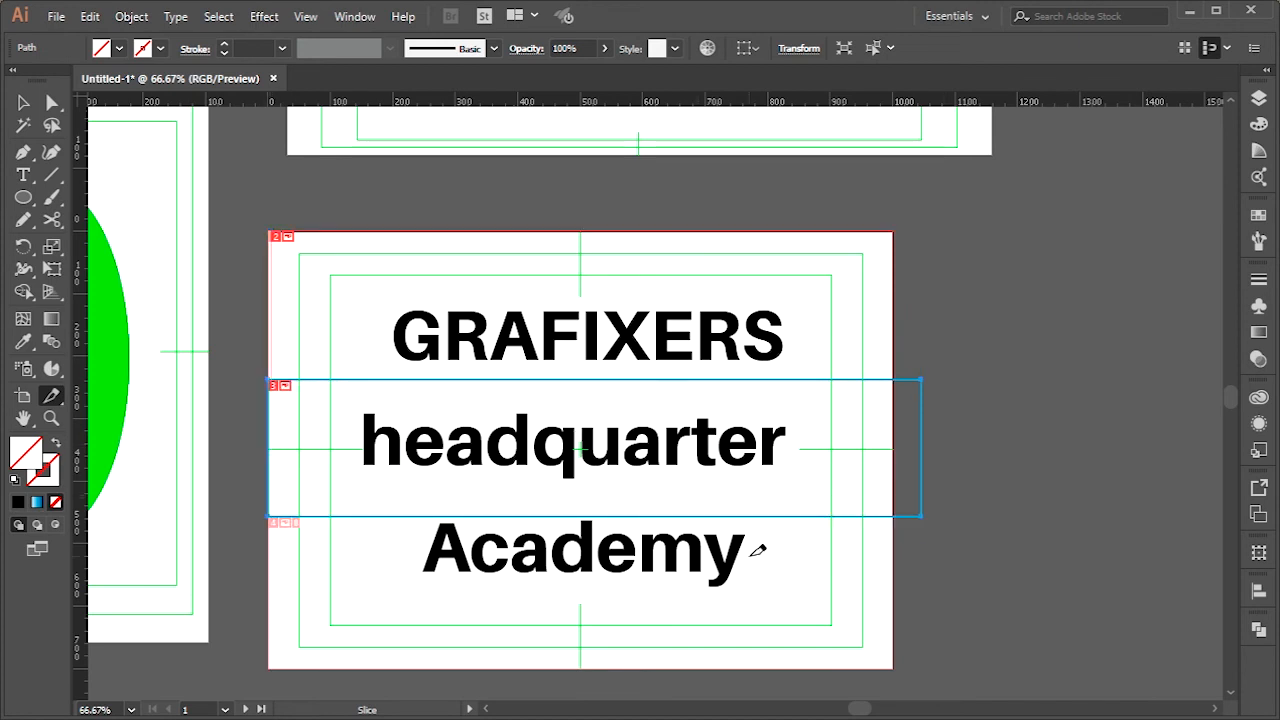
{"action": "left_click_drag", "start_coordinate": [279, 516], "coordinate": [285, 525]}
{"action": "scroll", "coordinate": [203, 513], "scroll_direction": "down", "scroll_amount": 2}
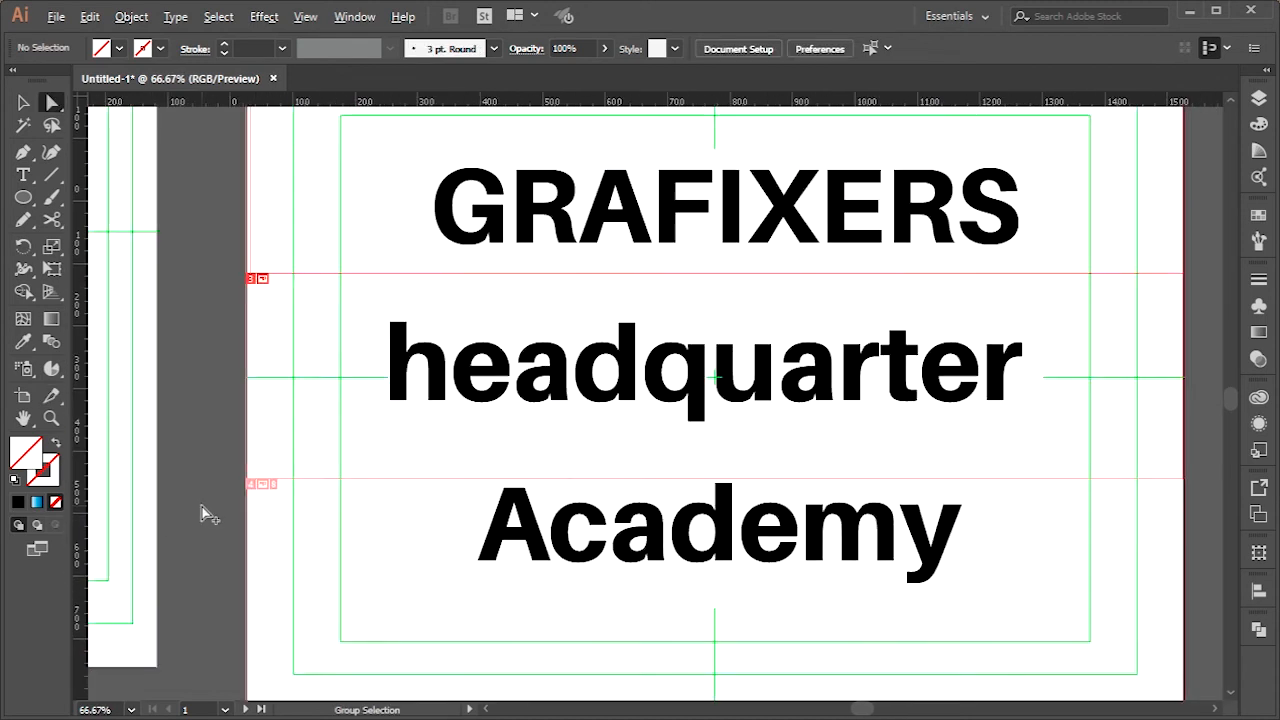
{"action": "left_click_drag", "start_coordinate": [226, 497], "coordinate": [273, 495]}
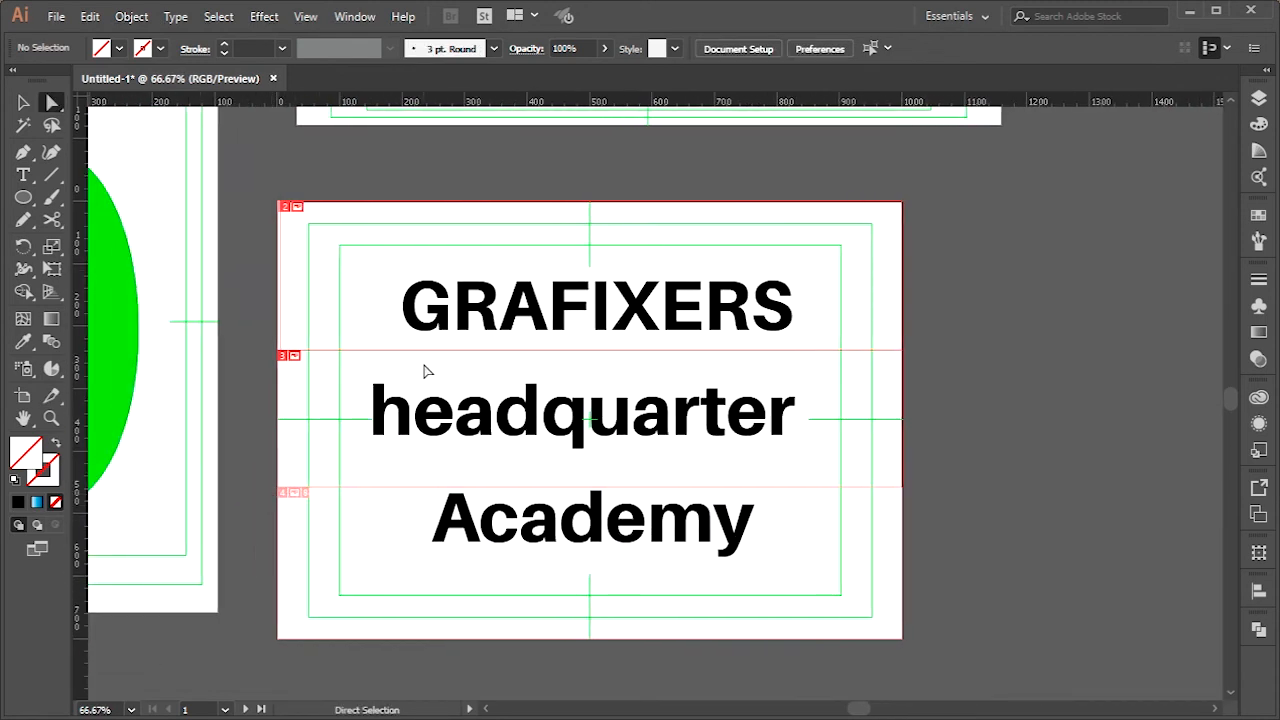
{"action": "left_click", "coordinate": [245, 424]}
Preview the trial slices in Save for Web and close the dialog without exporting
{"action": "key", "text": "ctrl+alt+shift+s"}
{"action": "left_click_drag", "start_coordinate": [280, 220], "coordinate": [383, 289]}
{"action": "left_click", "coordinate": [100, 327]}
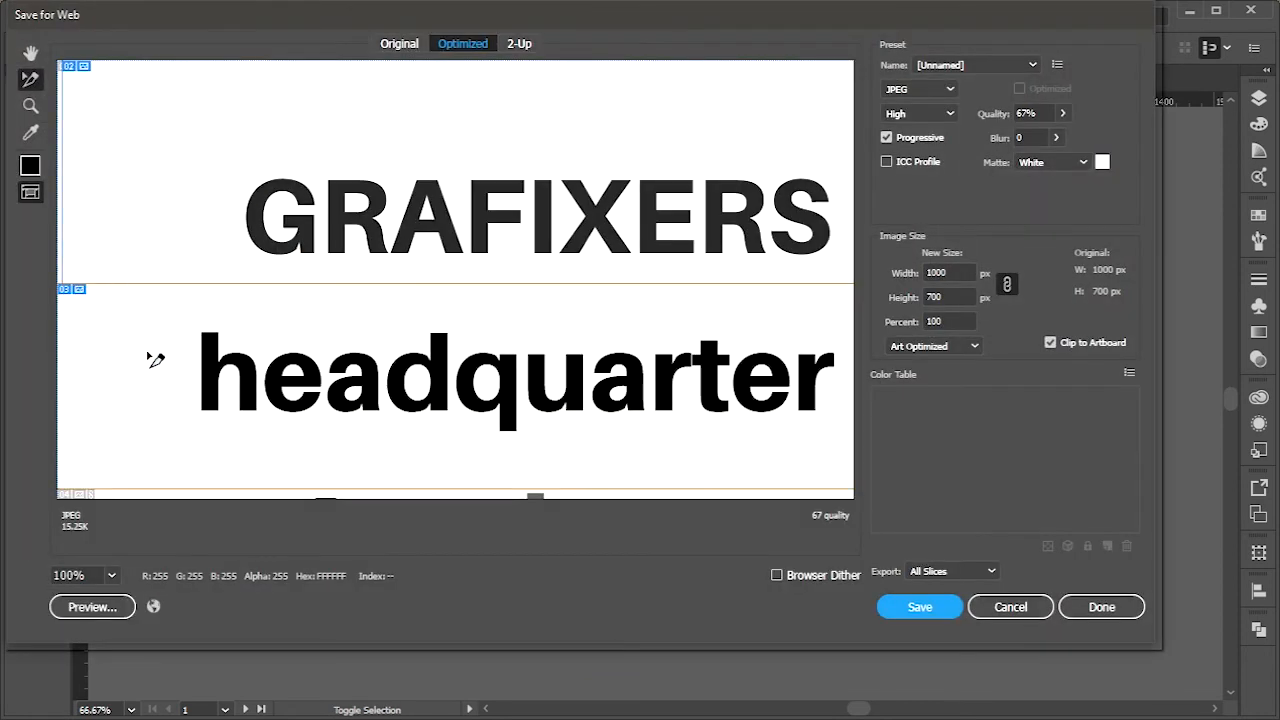
{"action": "left_click", "coordinate": [1000, 607]}
Undo the trial slices on the landscape artboard
{"action": "key", "text": "ctrl+z"}
{"action": "key", "text": "ctrl+z"}
{"action": "key", "text": "ctrl+z"}
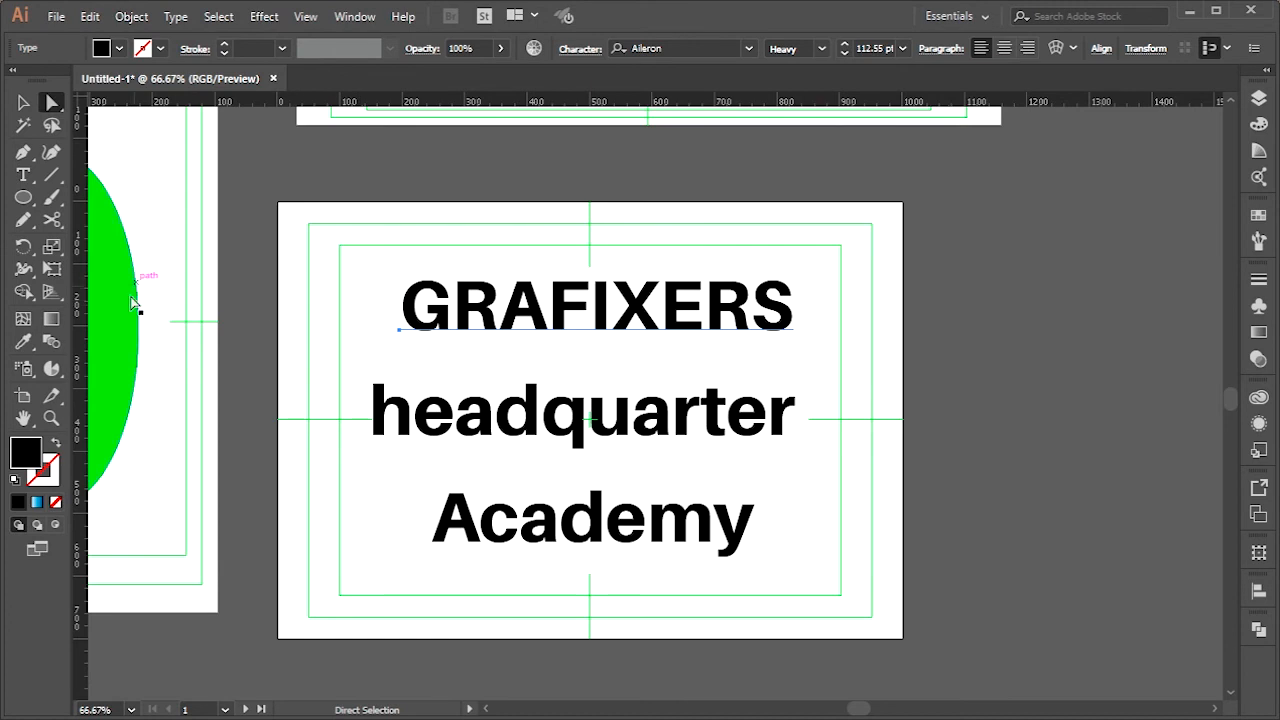
Draw full-width slices around the GRAFIXERS line and the Academy line, leaving the headquarter band between them
{"action": "left_click", "coordinate": [51, 397]}
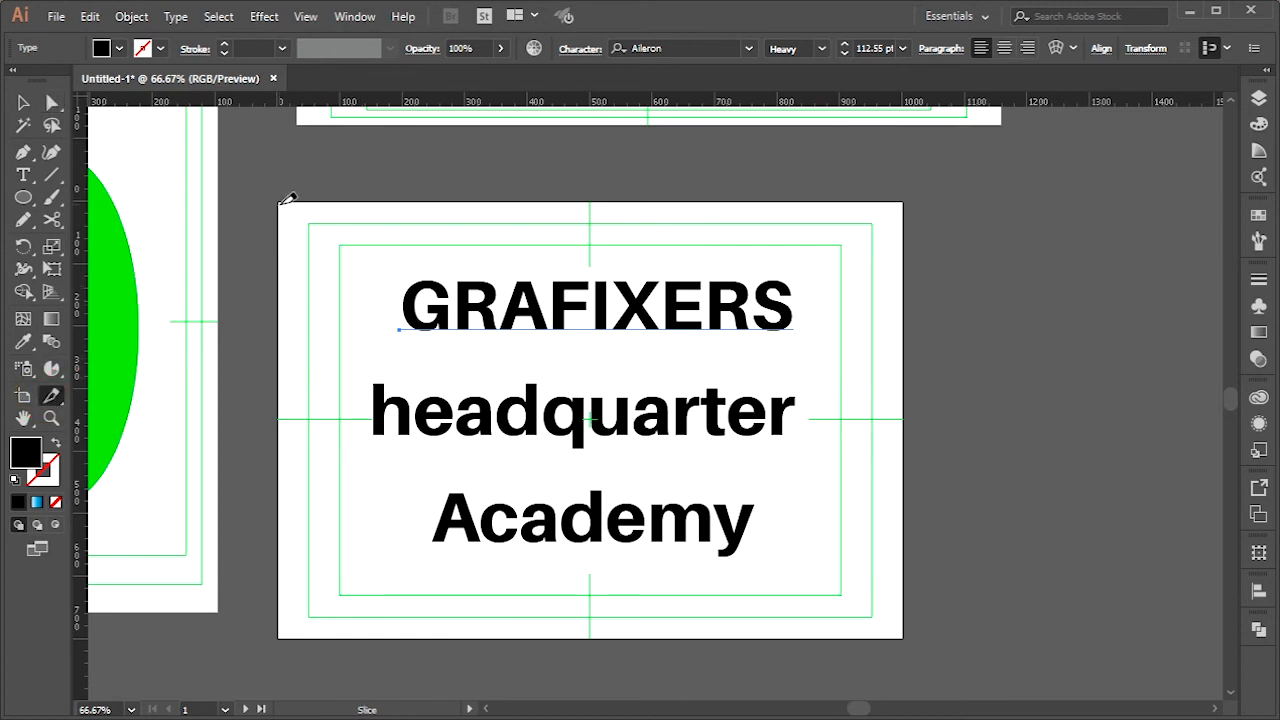
{"action": "left_click_drag", "start_coordinate": [277, 201], "coordinate": [906, 388]}
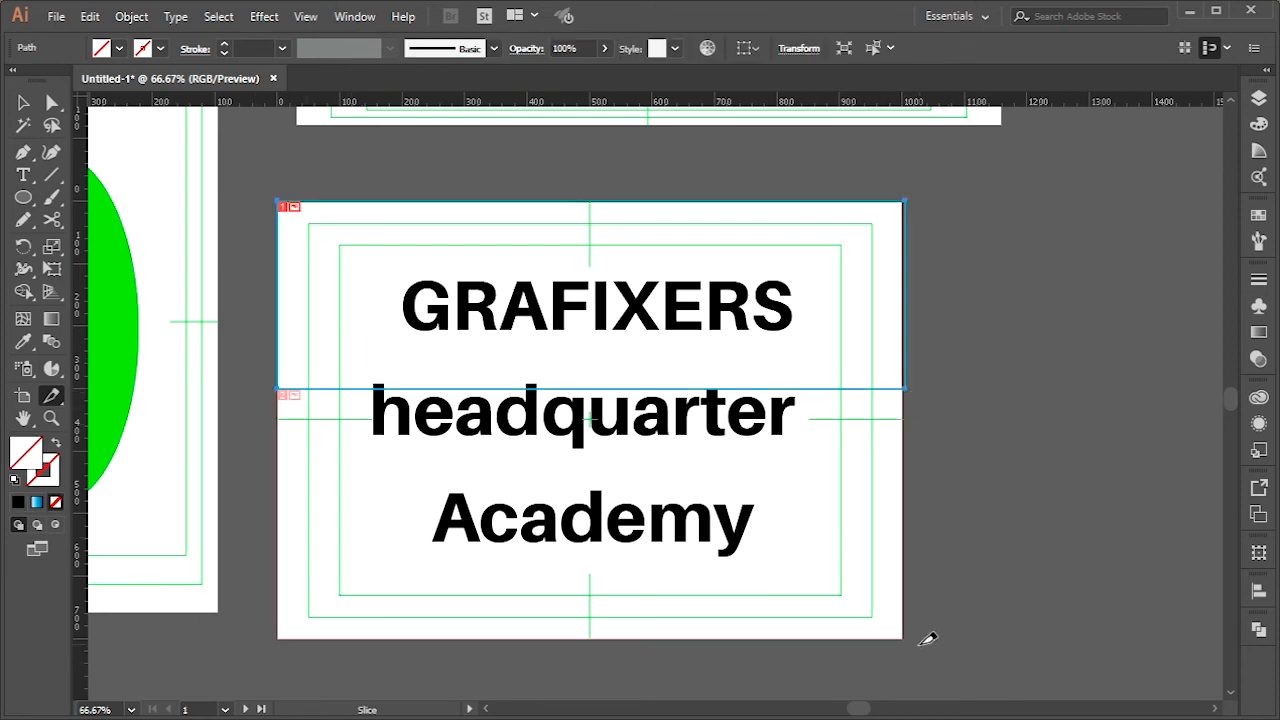
{"action": "left_click_drag", "start_coordinate": [858, 622], "coordinate": [283, 482]}
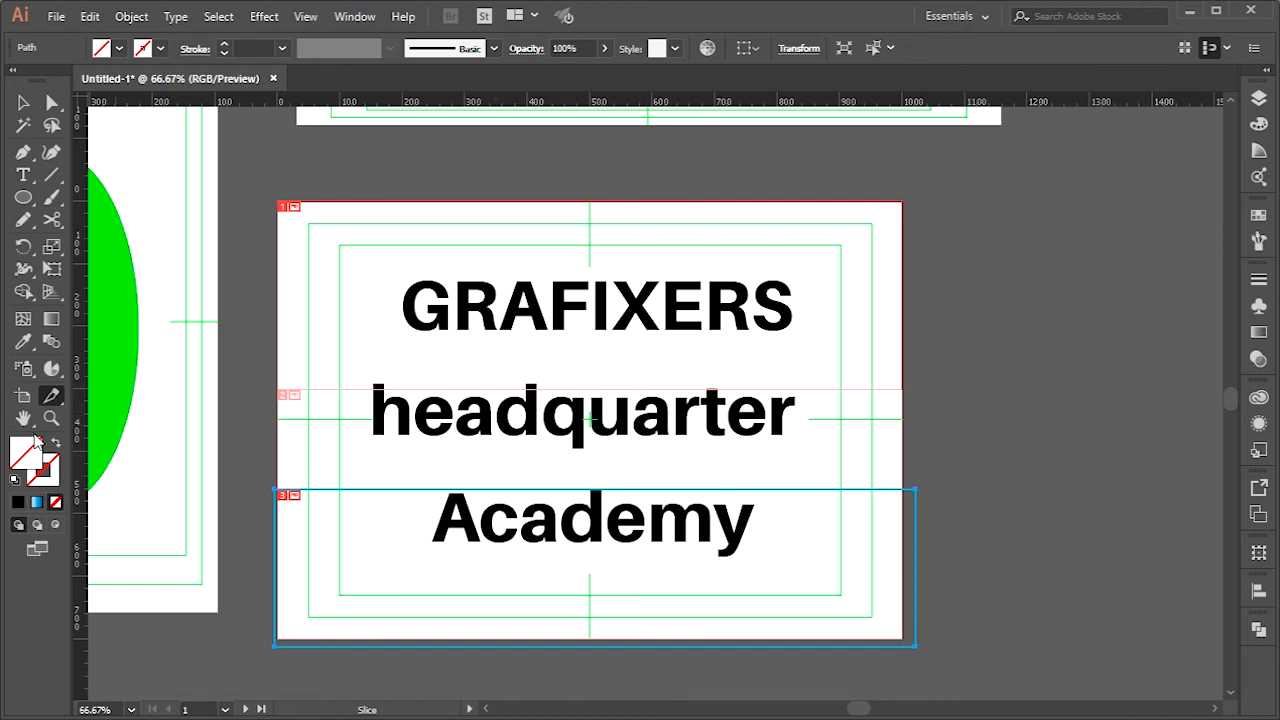
Raise the GRAFIXERS slice's lower edge above headquarter and the Academy slice's upper edge clear of its text with the Slice Selection tool
{"action": "left_click", "coordinate": [57, 396]}
{"action": "left_click", "coordinate": [130, 419]}
{"action": "left_click", "coordinate": [515, 368]}
{"action": "left_click_drag", "start_coordinate": [572, 387], "coordinate": [580, 372]}
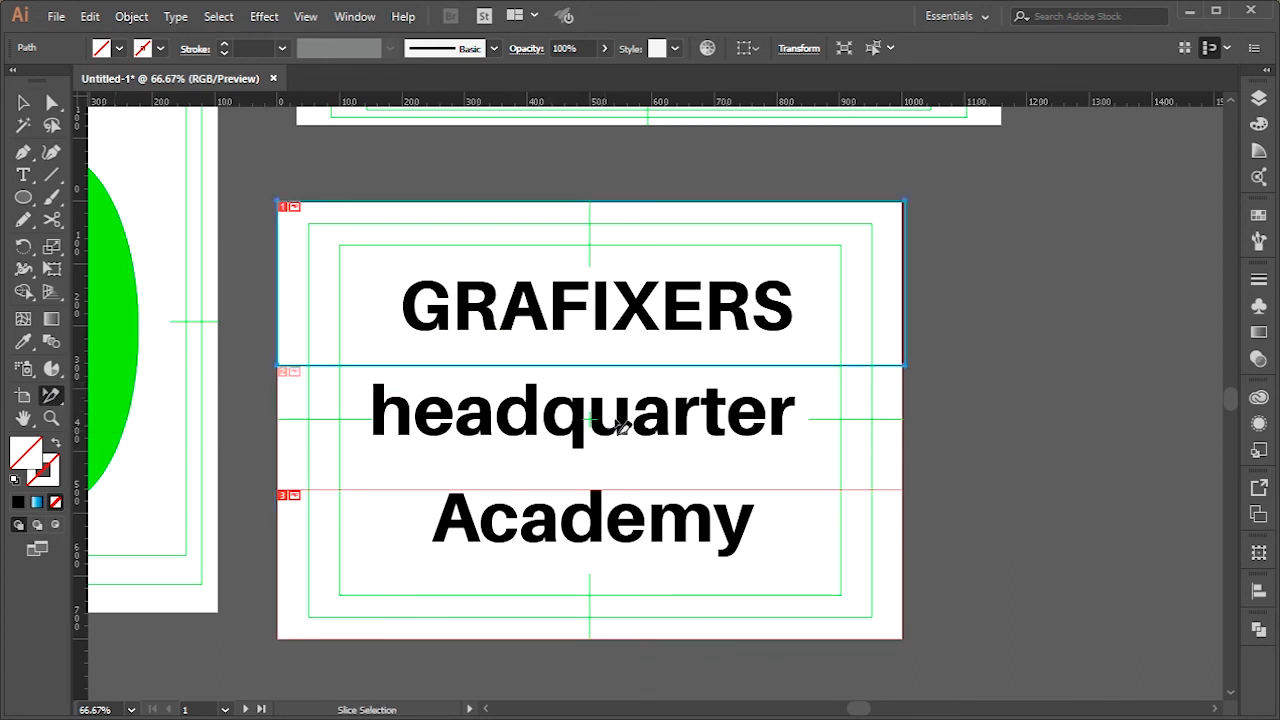
{"action": "left_click", "coordinate": [665, 503]}
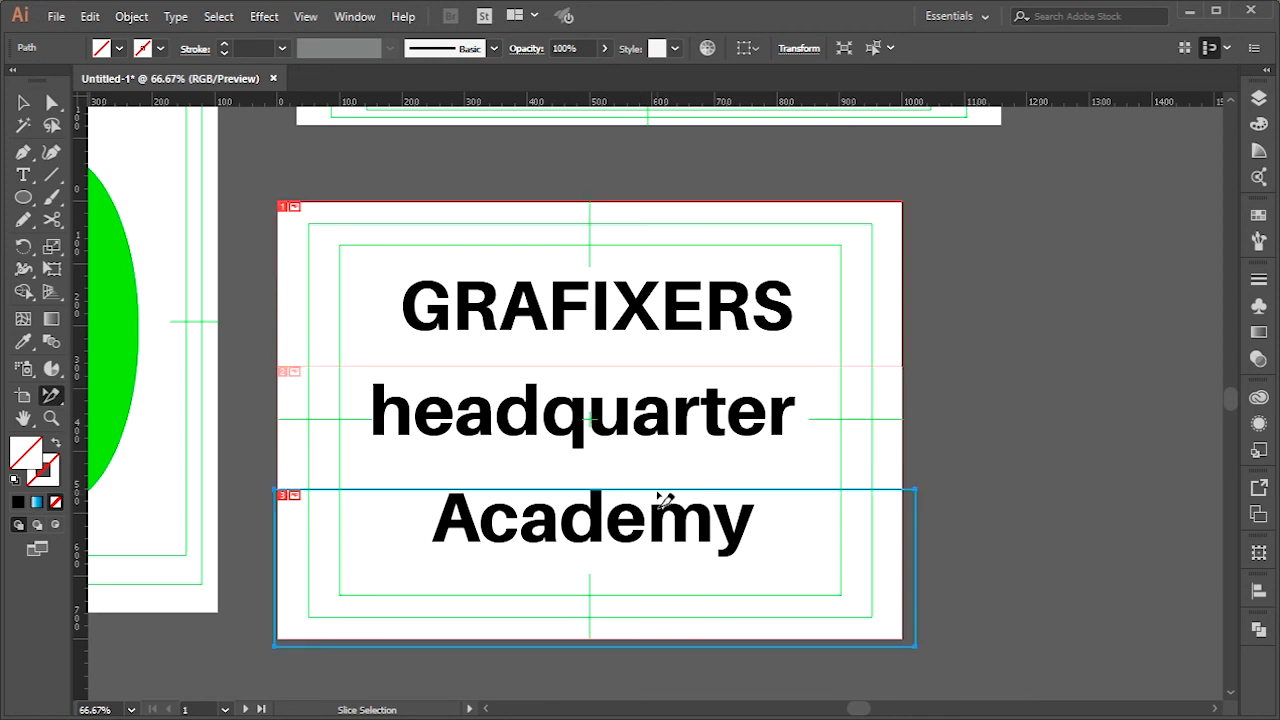
{"action": "left_click_drag", "start_coordinate": [658, 490], "coordinate": [657, 475]}
{"action": "left_click", "coordinate": [55, 106]}
{"action": "left_click", "coordinate": [24, 103]}
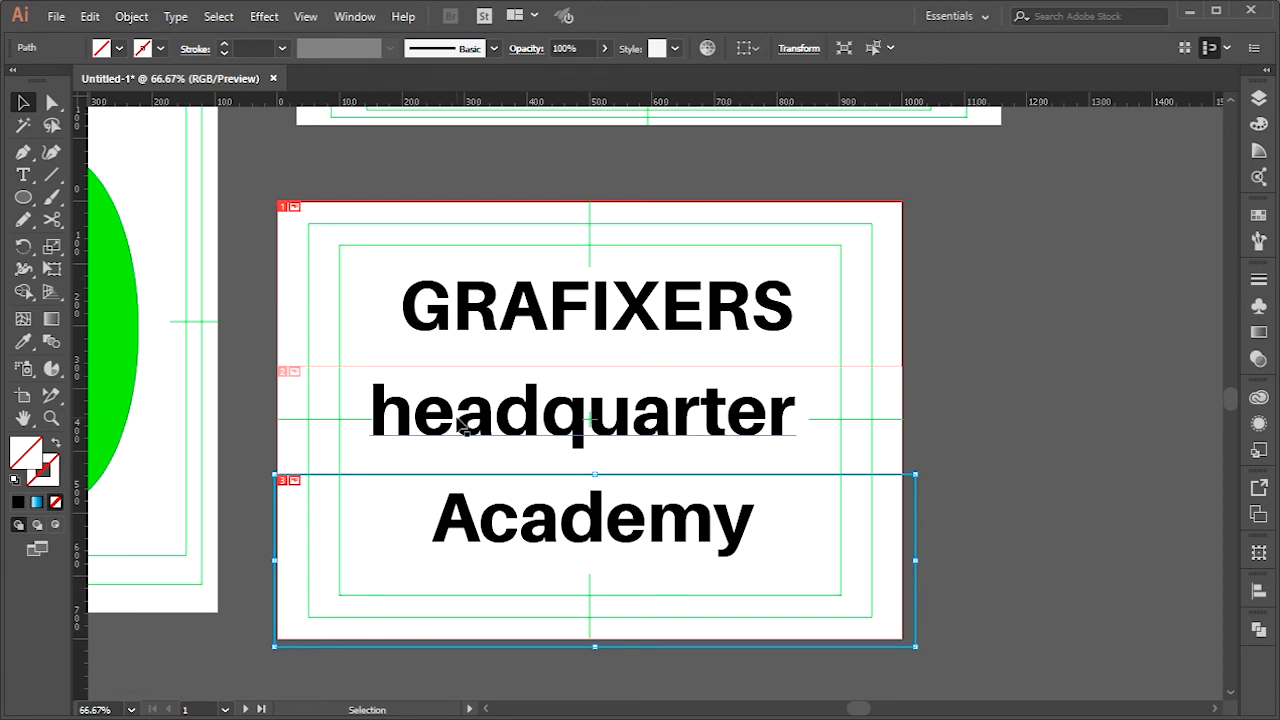
{"action": "left_click", "coordinate": [1001, 466]}
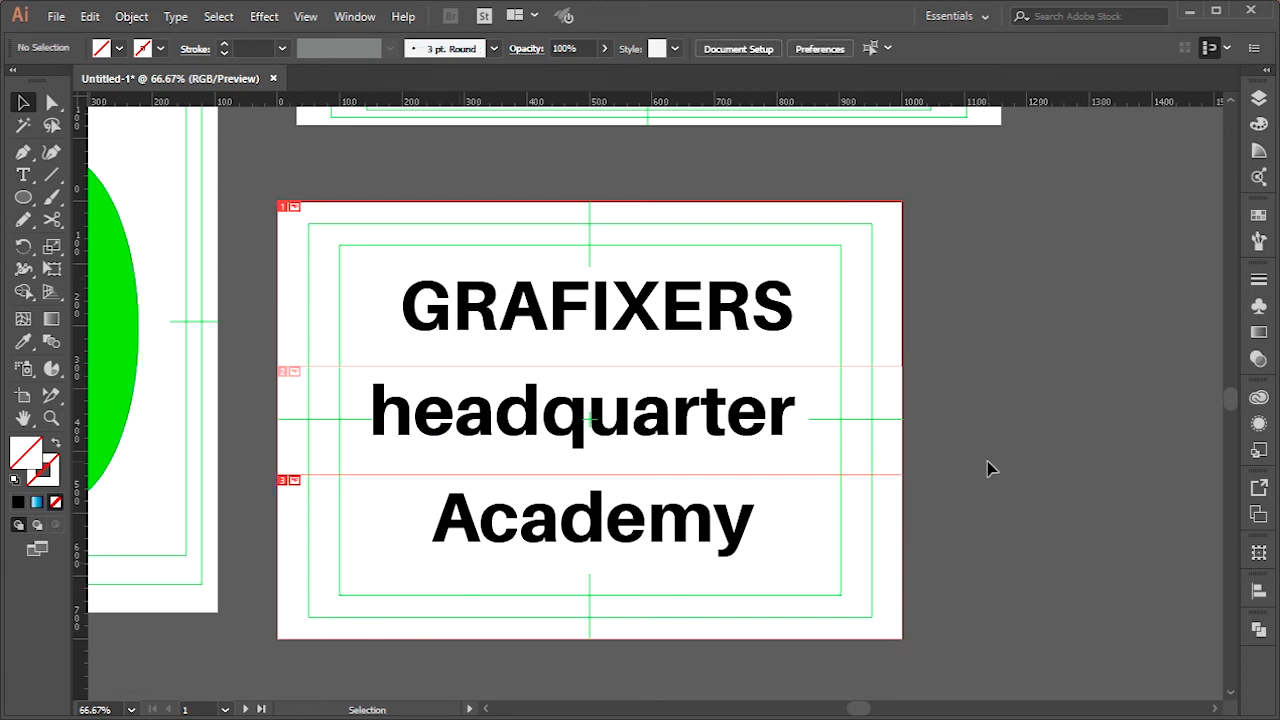
Export all slices as JPEG images through Save for Web into the svg folder with the file name "one"
{"action": "key", "text": "shift"}
{"action": "key", "text": "ctrl+alt+shift+s"}
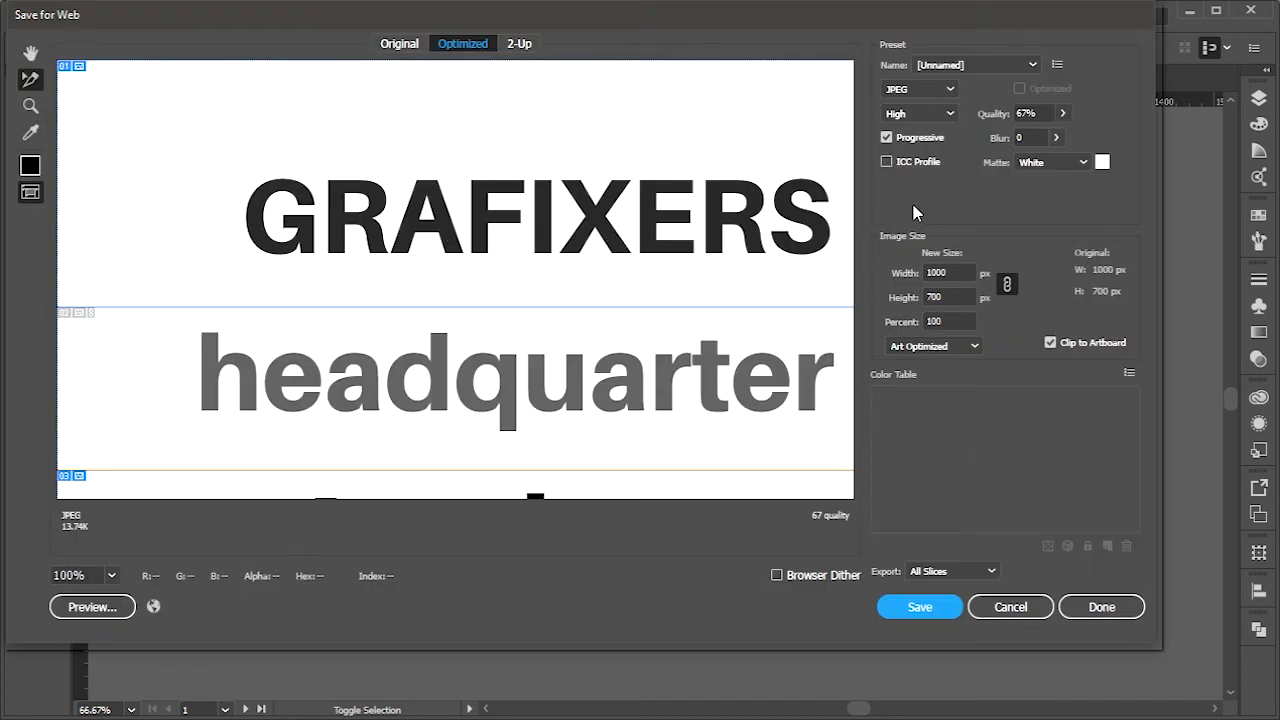
{"action": "left_click_drag", "start_coordinate": [612, 418], "coordinate": [562, 238]}
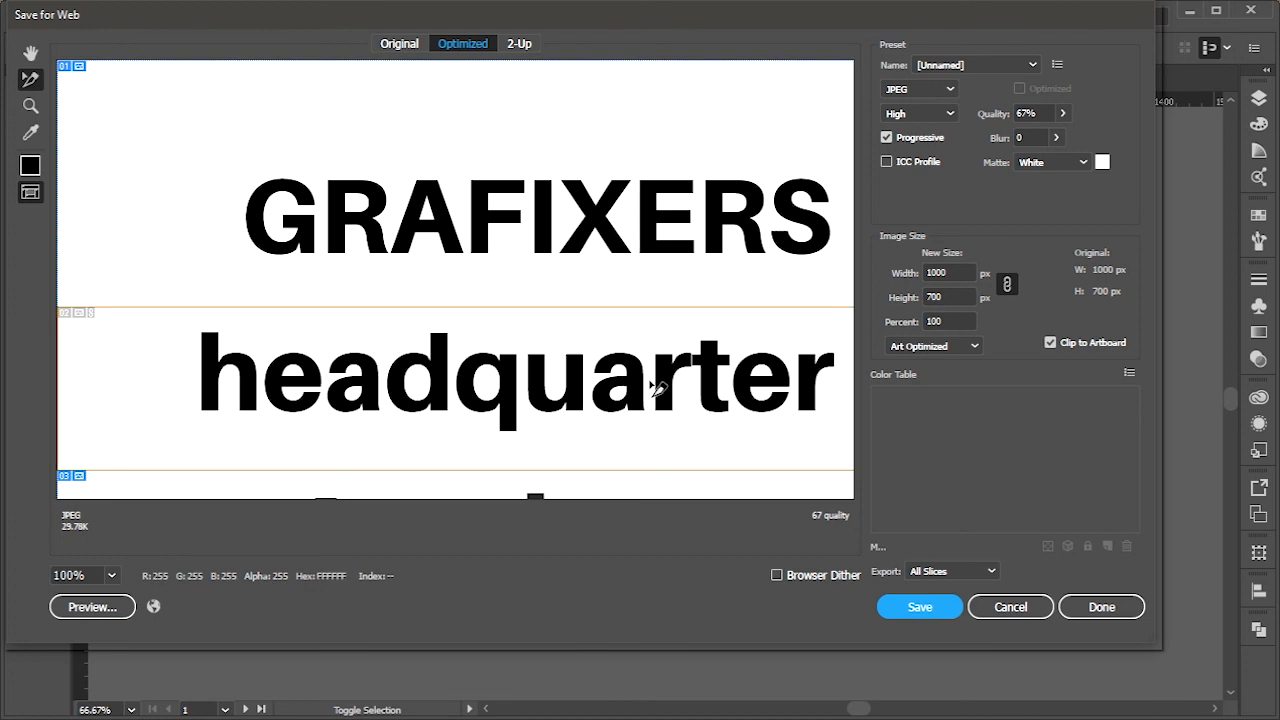
{"action": "left_click", "coordinate": [945, 610]}
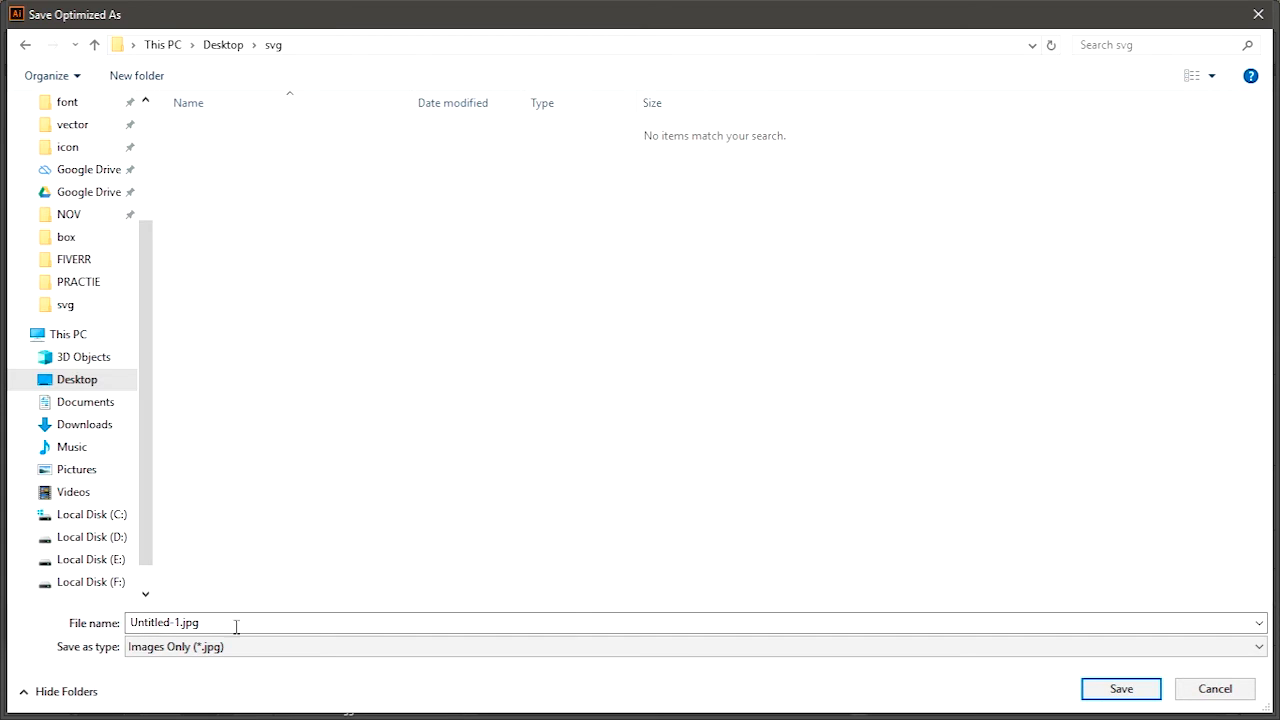
{"action": "type", "text": "one"}
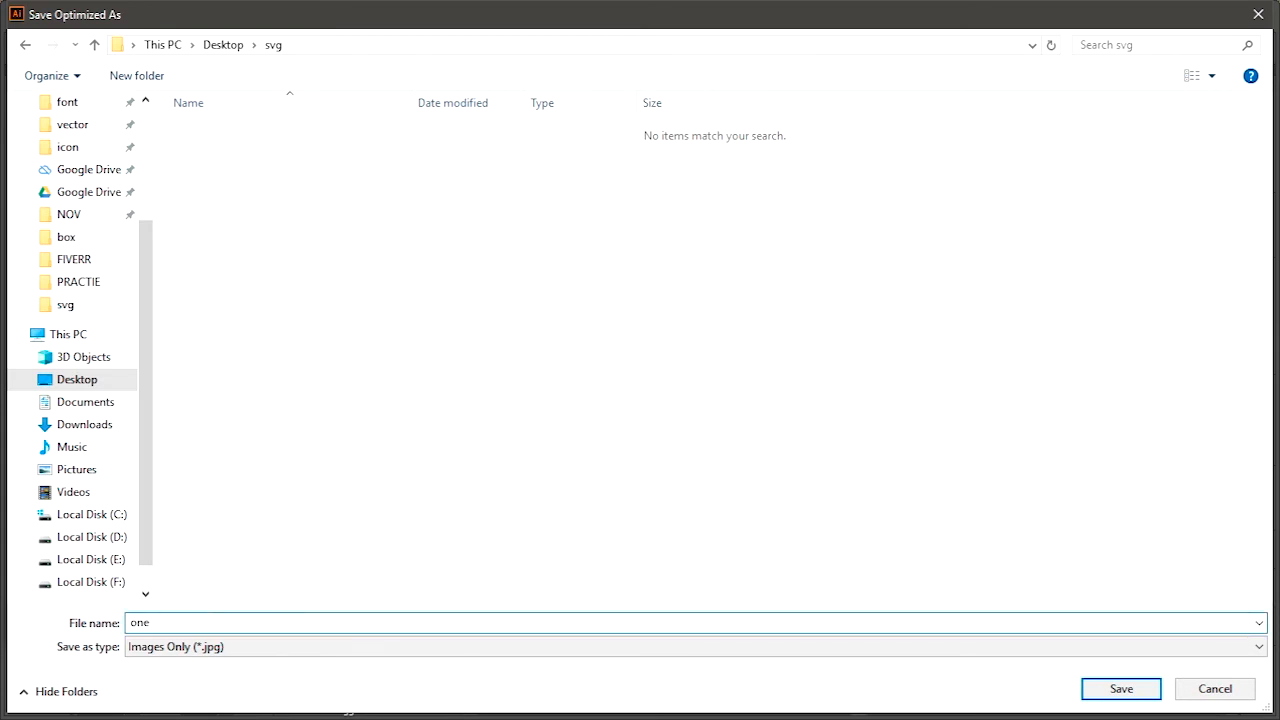
{"action": "key", "text": "Return"}
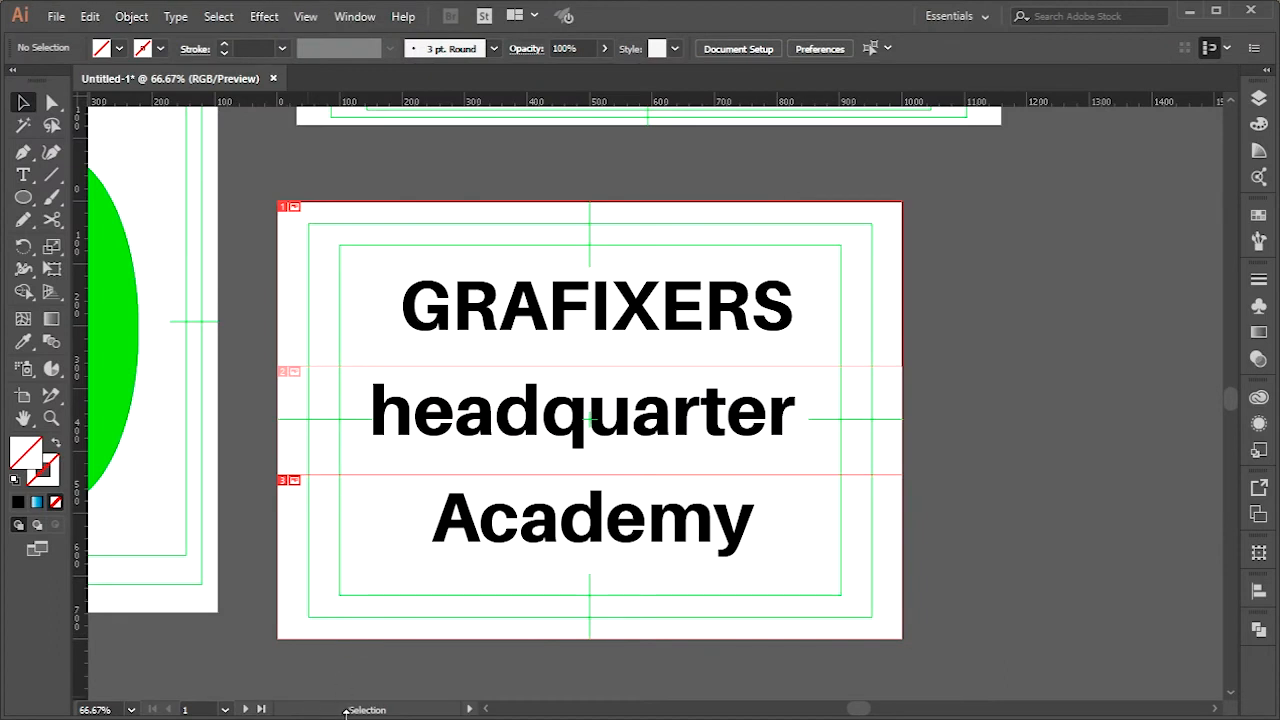
Switch to File Explorer and open the images folder inside the Desktop's svg folder
{"action": "key", "text": "super"}
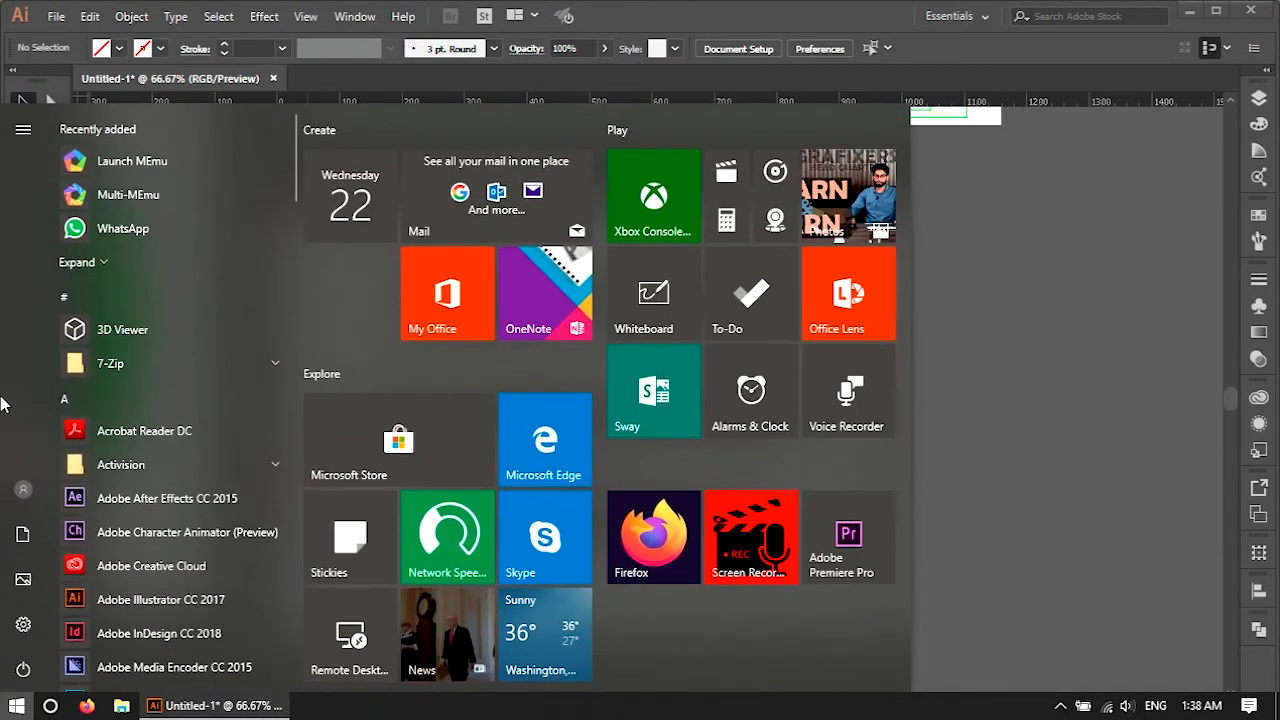
{"action": "left_click", "coordinate": [22, 536]}
{"action": "scroll", "coordinate": [640, 290], "scroll_direction": "up", "scroll_amount": 3}
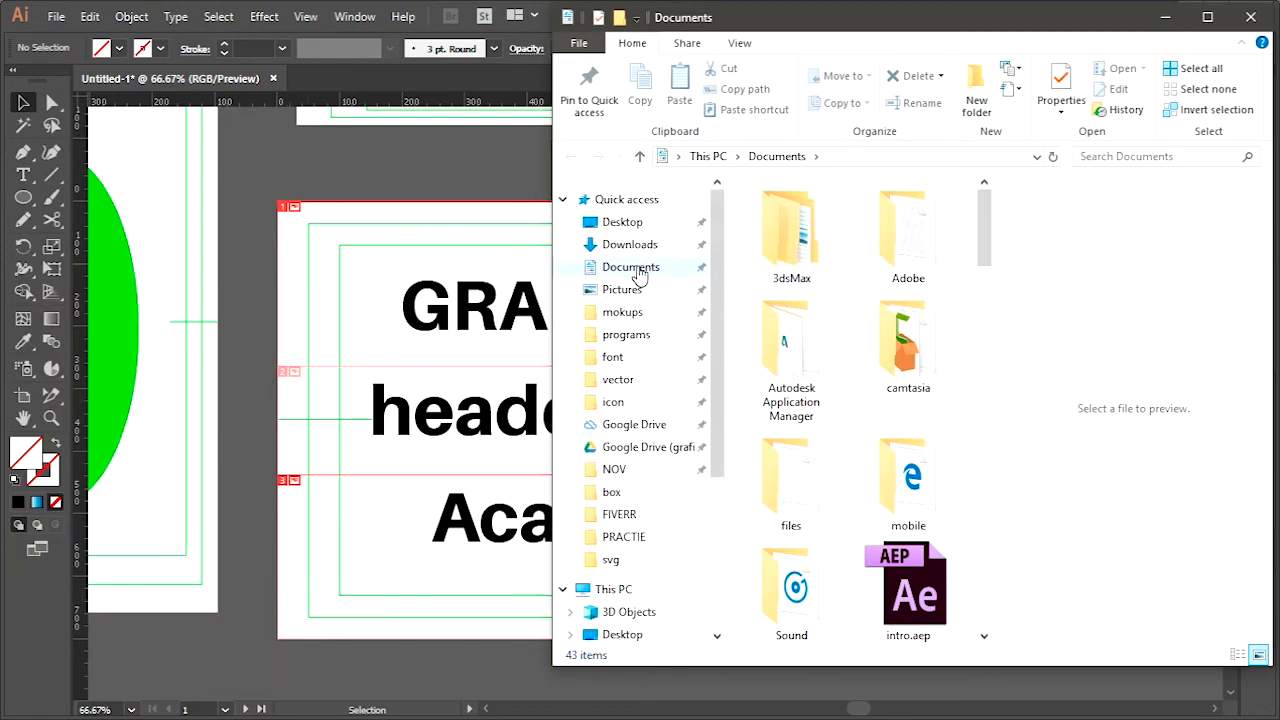
{"action": "left_click", "coordinate": [638, 221]}
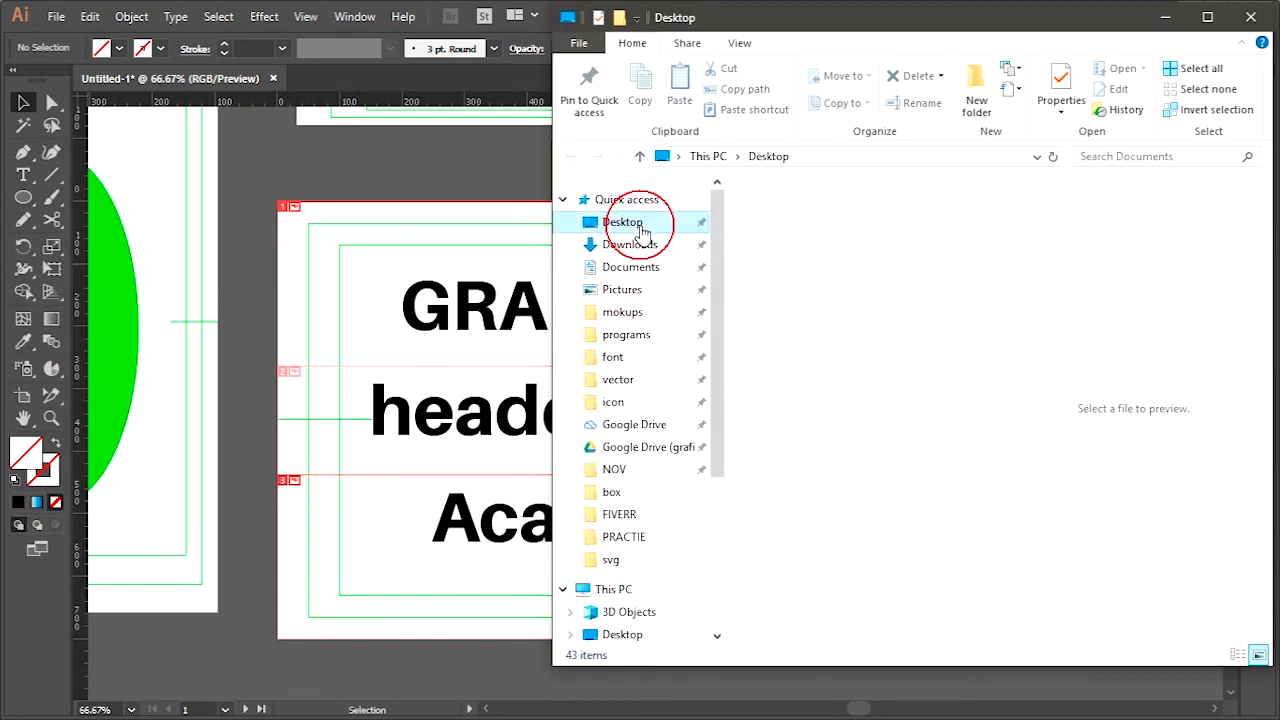
{"action": "double_click", "coordinate": [923, 350]}
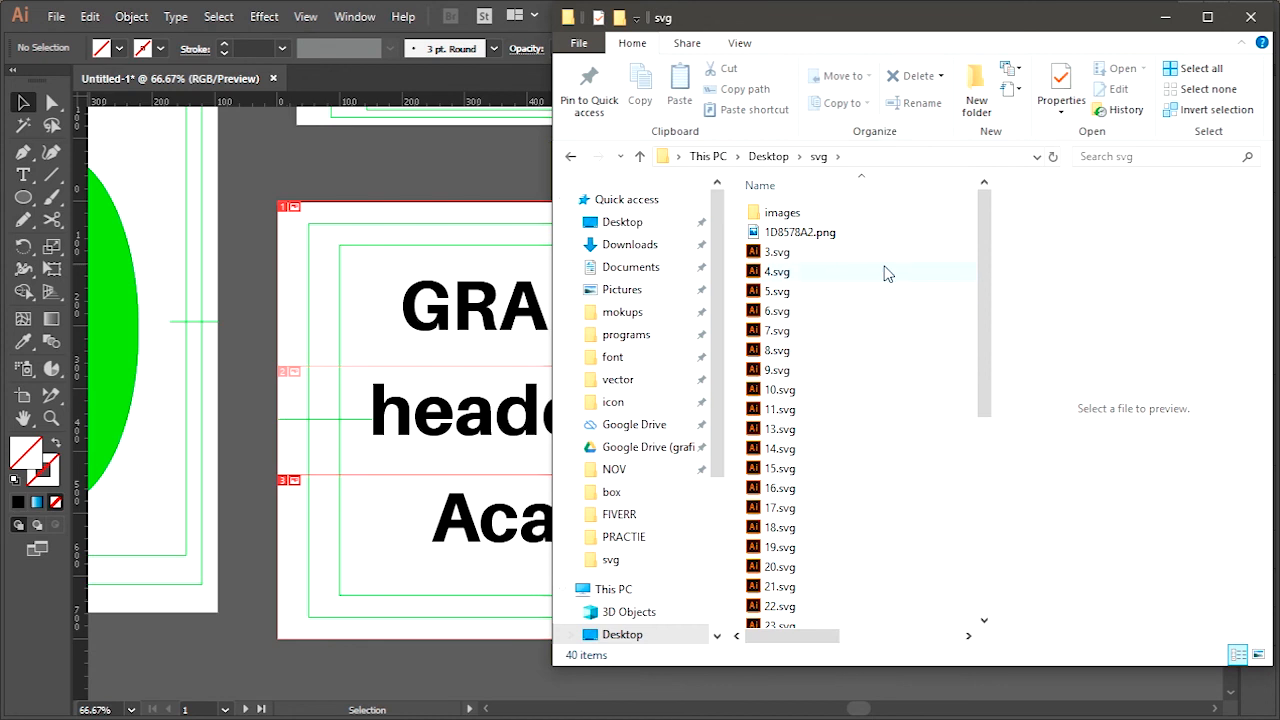
{"action": "double_click", "coordinate": [783, 214]}
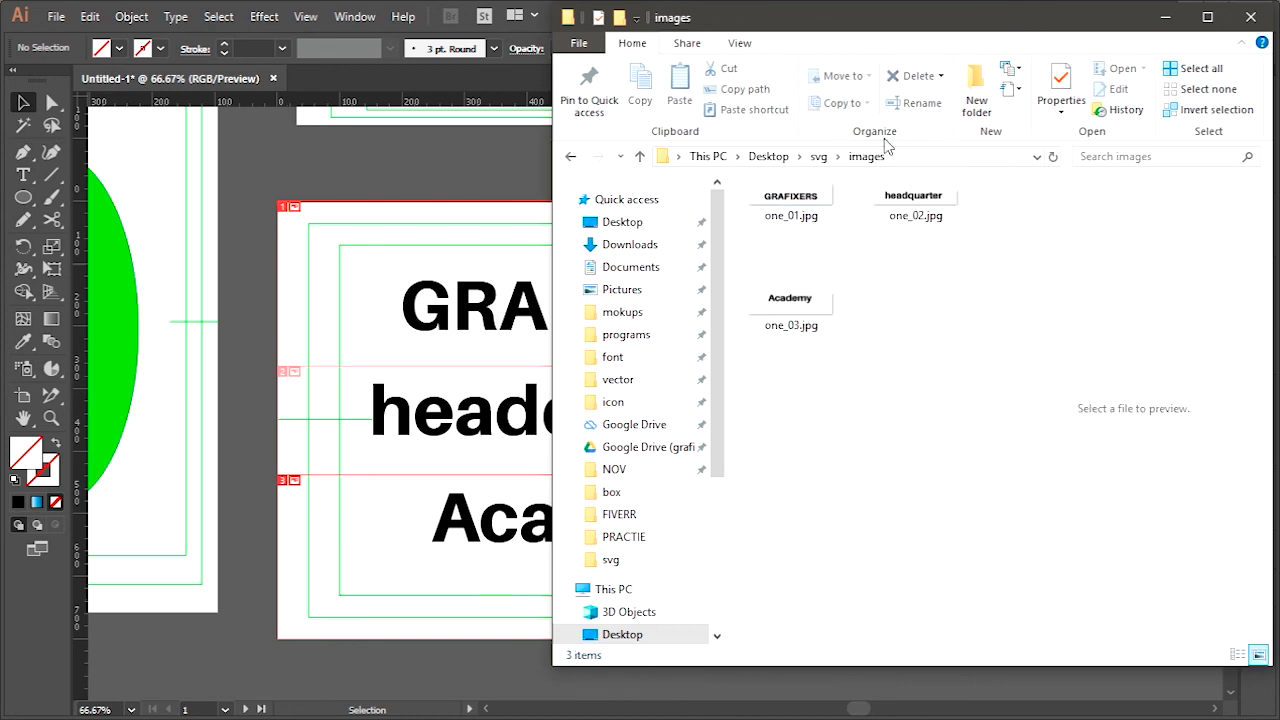
Look over the exported slice files and open one_01.jpg in the Photos viewer
{"action": "left_click", "coordinate": [790, 198]}
{"action": "left_click", "coordinate": [946, 200]}
{"action": "left_click", "coordinate": [826, 280]}
{"action": "left_click", "coordinate": [803, 210]}
{"action": "double_click", "coordinate": [803, 210]}
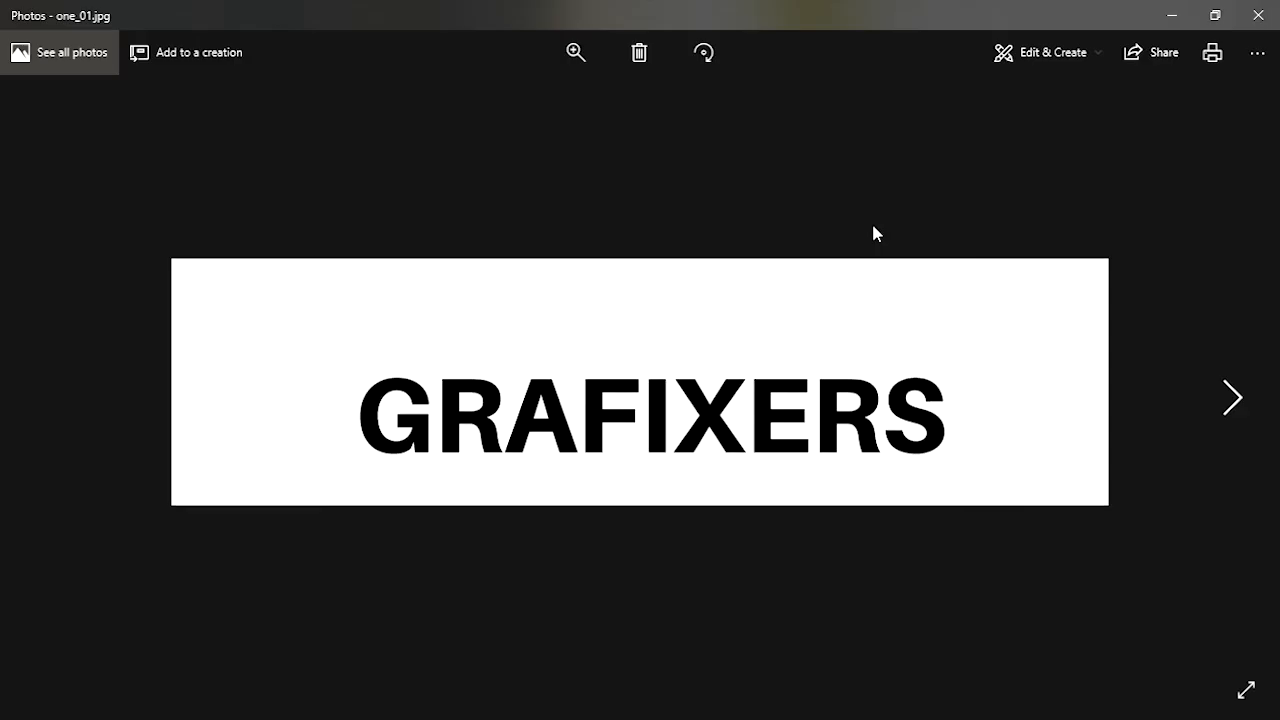
Page forward through the exported slice images in the viewer and back toward the first one
{"action": "key", "text": "Right"}
{"action": "key", "text": "Right"}
{"action": "key", "text": "Left"}
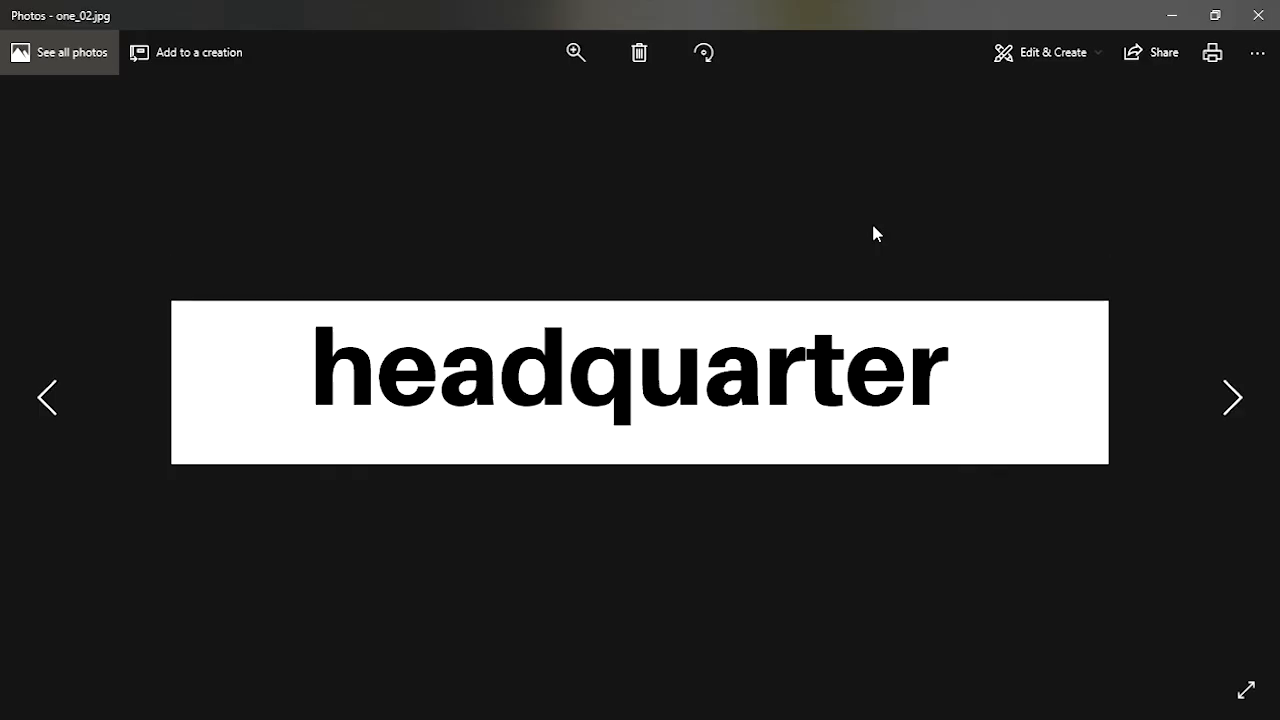
{"action": "key", "text": "Left"}
Close the image viewer and switch back to the Illustrator document containing the sliced text artboard
{"action": "left_click", "coordinate": [1260, 14]}
{"action": "left_click_drag", "start_coordinate": [1034, 23], "coordinate": [886, 40]}
{"action": "left_click", "coordinate": [1104, 34]}
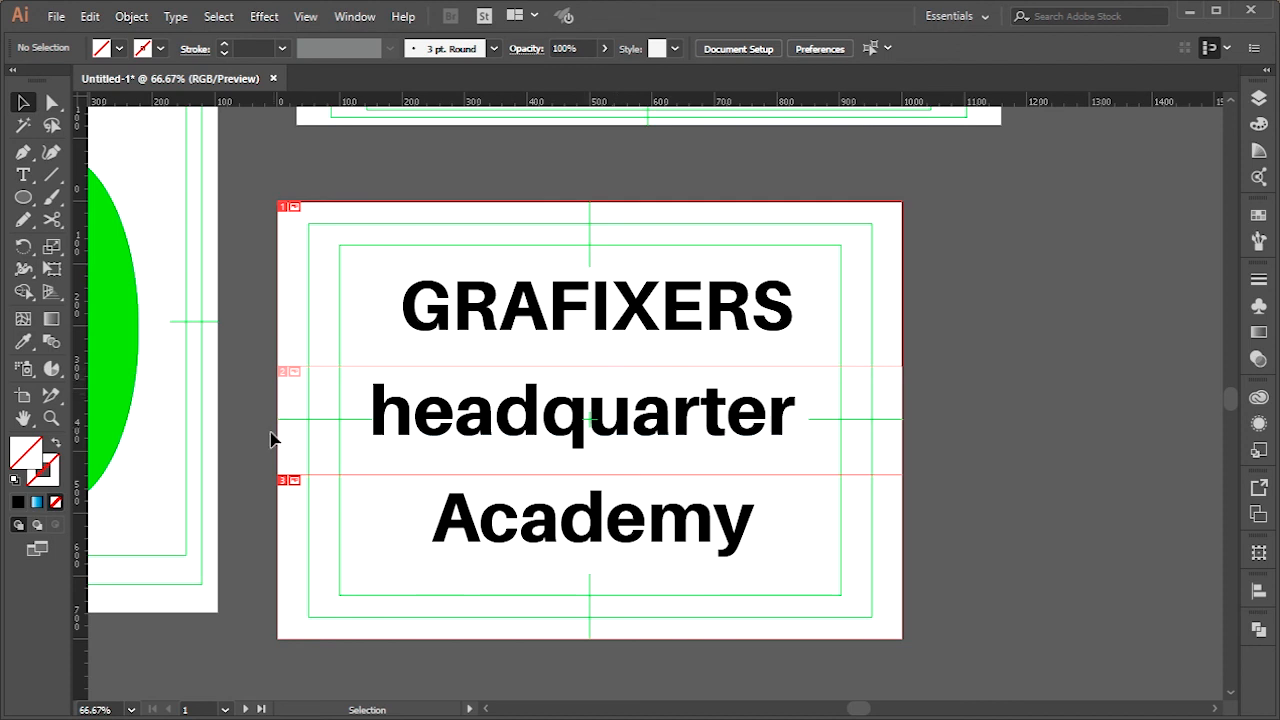
Pan the canvas with the Hand tool to bring the green ellipse into view beside the sliced text artboard
{"action": "left_click", "coordinate": [23, 421]}
{"action": "left_click_drag", "start_coordinate": [356, 390], "coordinate": [542, 281]}
{"action": "left_click_drag", "start_coordinate": [151, 258], "coordinate": [499, 262]}
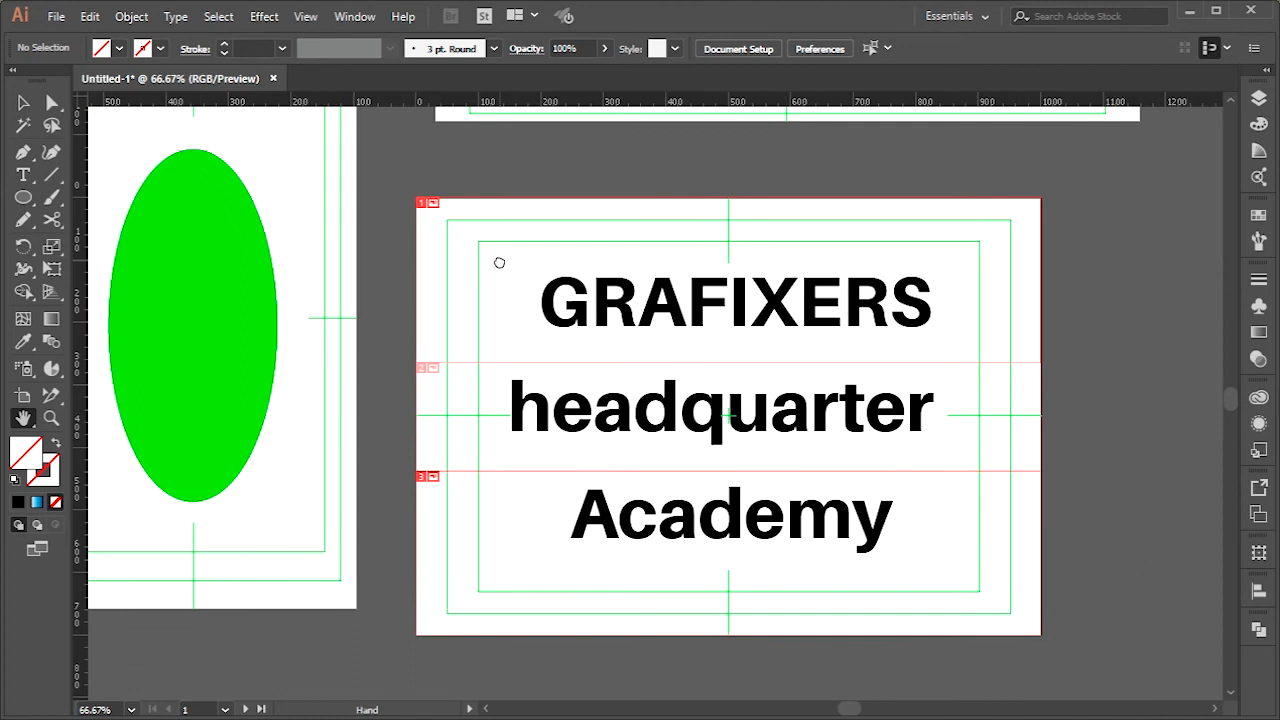
Magnify the GRAFIXERS text to 300% with the Zoom tool
{"action": "left_click", "coordinate": [51, 418]}
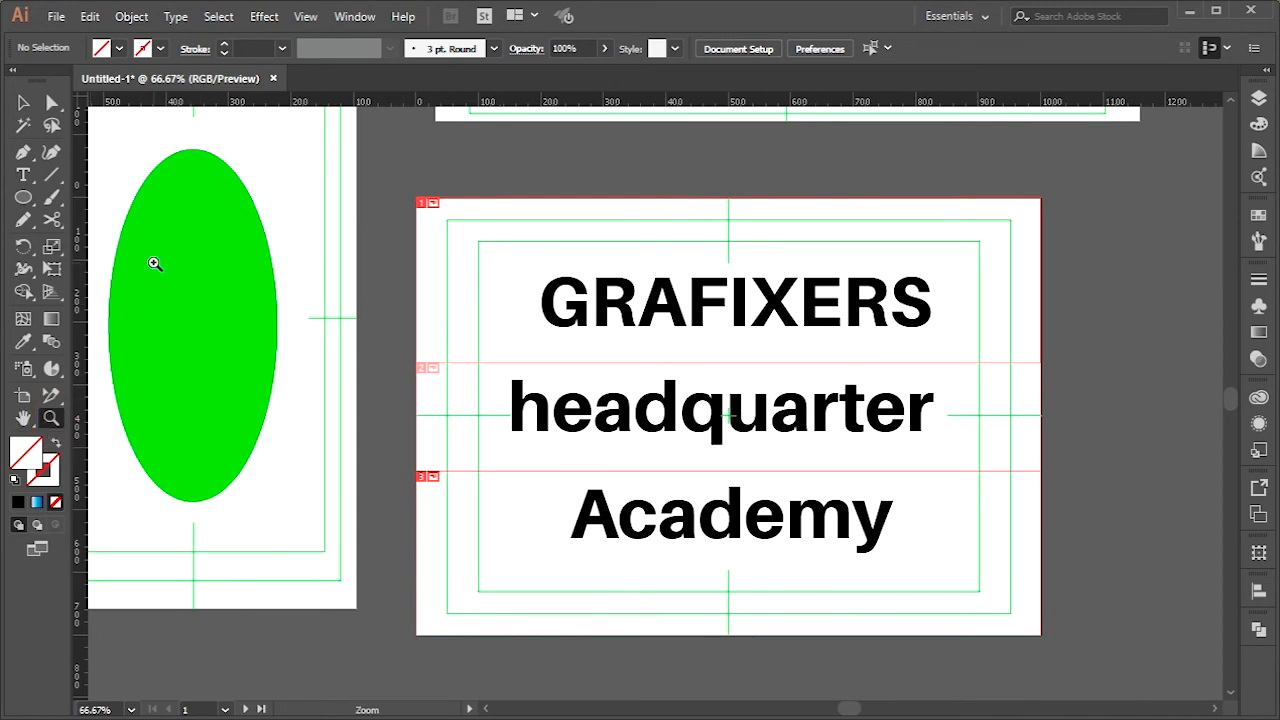
{"action": "left_click", "coordinate": [635, 302]}
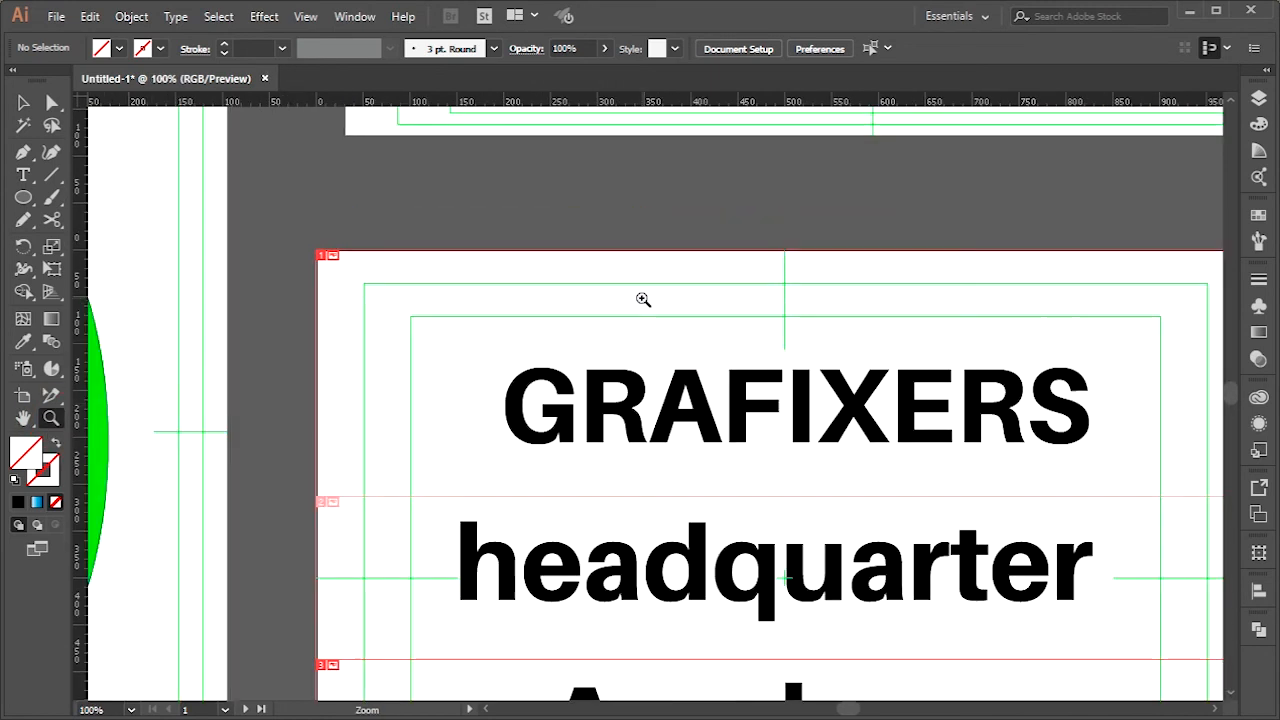
{"action": "left_click", "coordinate": [663, 394]}
{"action": "left_click", "coordinate": [720, 454]}
{"action": "left_click", "coordinate": [610, 370]}
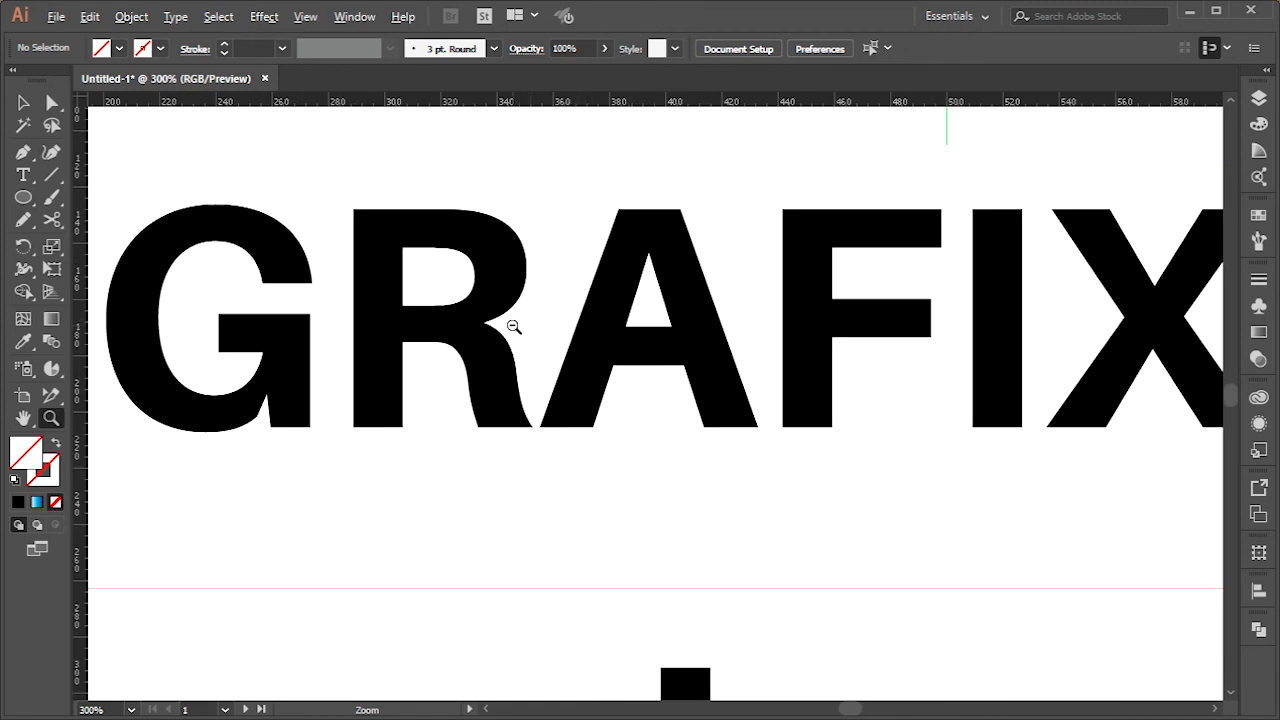
Zoom back out to 66.67% with the Zoom tool to show the whole sliced text artboard
{"action": "left_click", "coordinate": [506, 322], "text": "alt"}
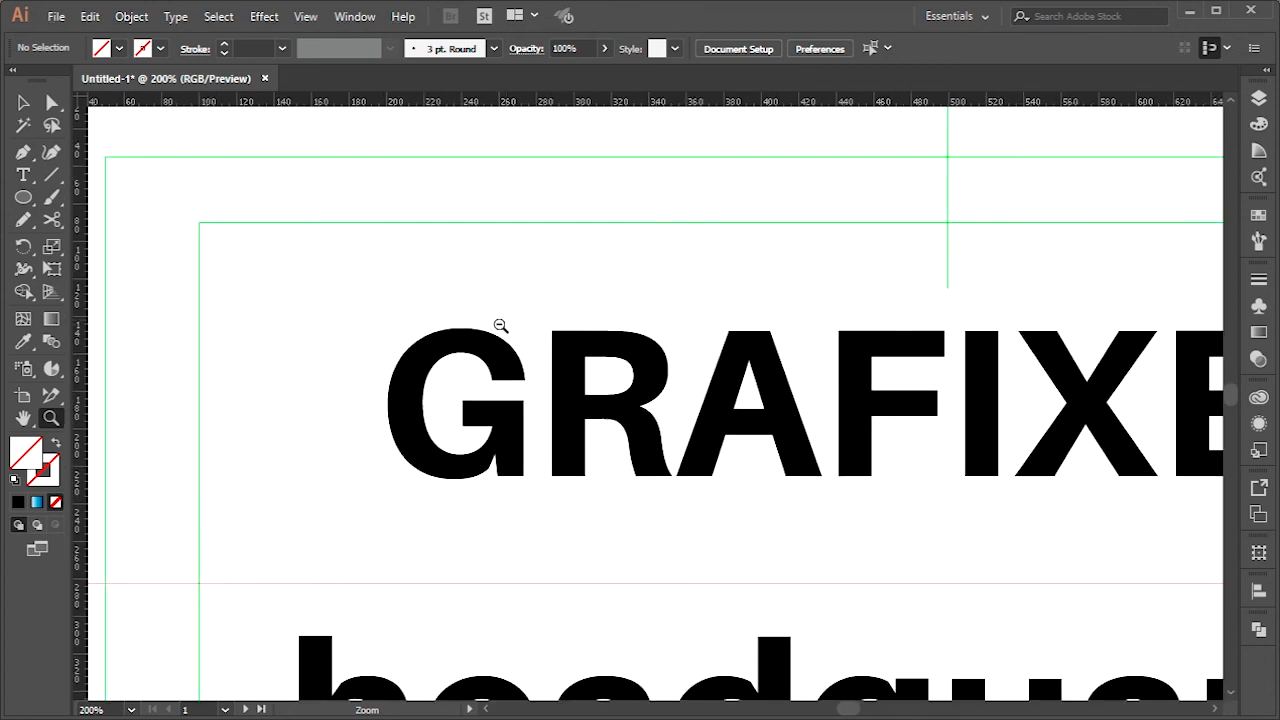
{"action": "left_click", "coordinate": [584, 398], "text": "alt"}
{"action": "left_click", "coordinate": [586, 405], "text": "alt"}
{"action": "left_click", "coordinate": [610, 416], "text": "alt"}
Scroll the canvas vertically and horizontally around the sliced text artboard and its neighbouring artboards
{"action": "scroll", "coordinate": [651, 434], "scroll_direction": "down", "scroll_amount": 3}
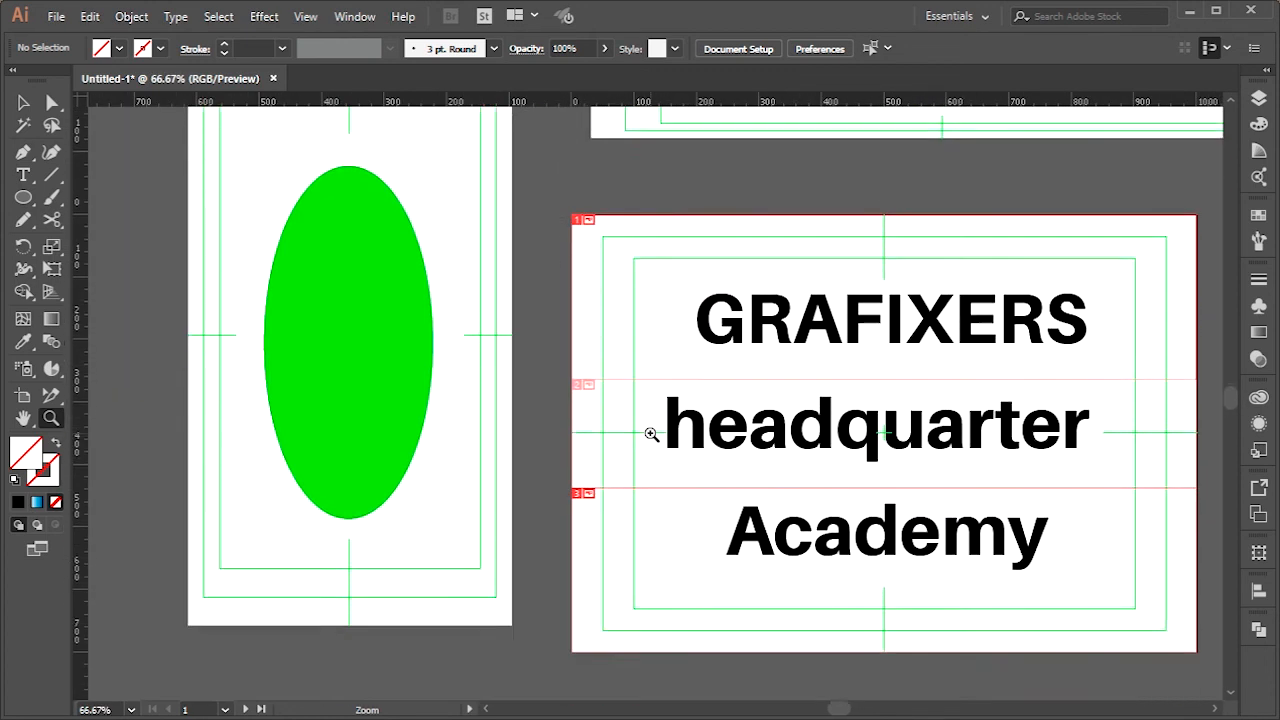
{"action": "scroll", "coordinate": [653, 433], "scroll_direction": "up", "scroll_amount": 2}
{"action": "scroll", "coordinate": [658, 432], "scroll_direction": "right", "scroll_amount": 3}
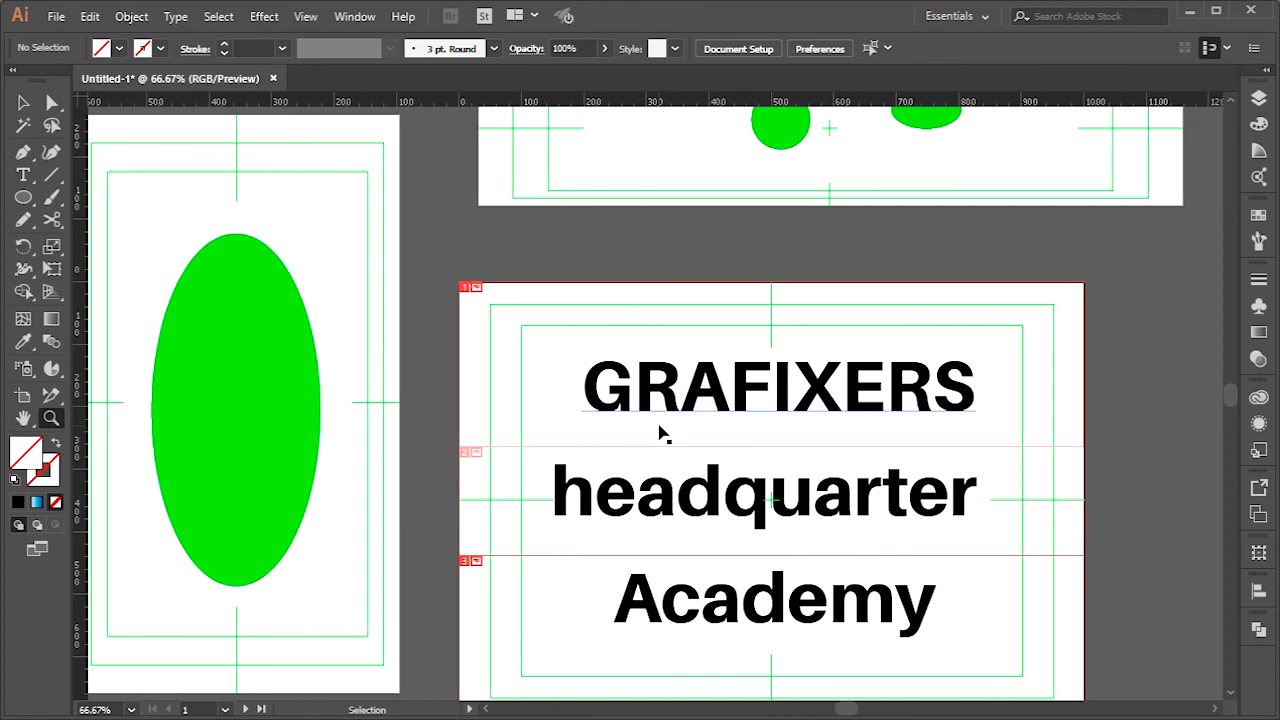
{"action": "scroll", "coordinate": [660, 430], "scroll_direction": "right", "scroll_amount": 2}
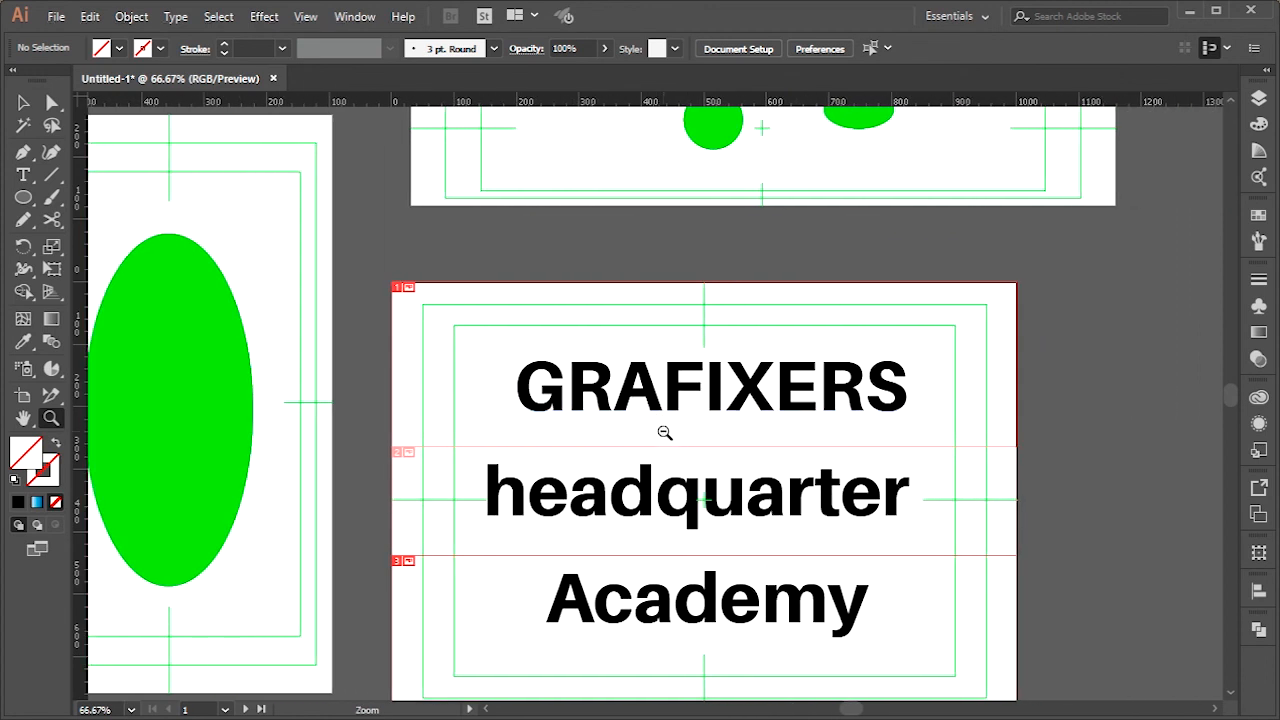
Keep the Selection tool active while zooming in on the headquarter text to 200% and back out to 100%
{"action": "left_click", "coordinate": [23, 102]}
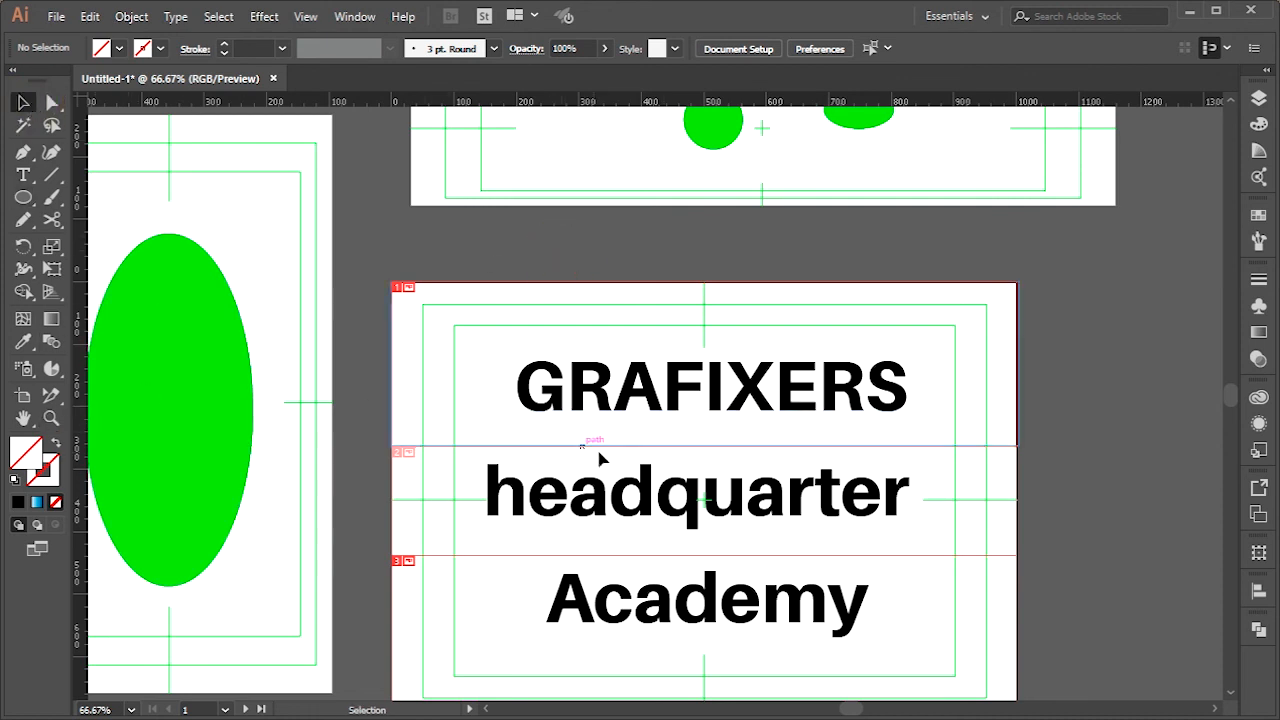
{"action": "scroll", "coordinate": [647, 474], "scroll_direction": "up", "scroll_amount": 4}
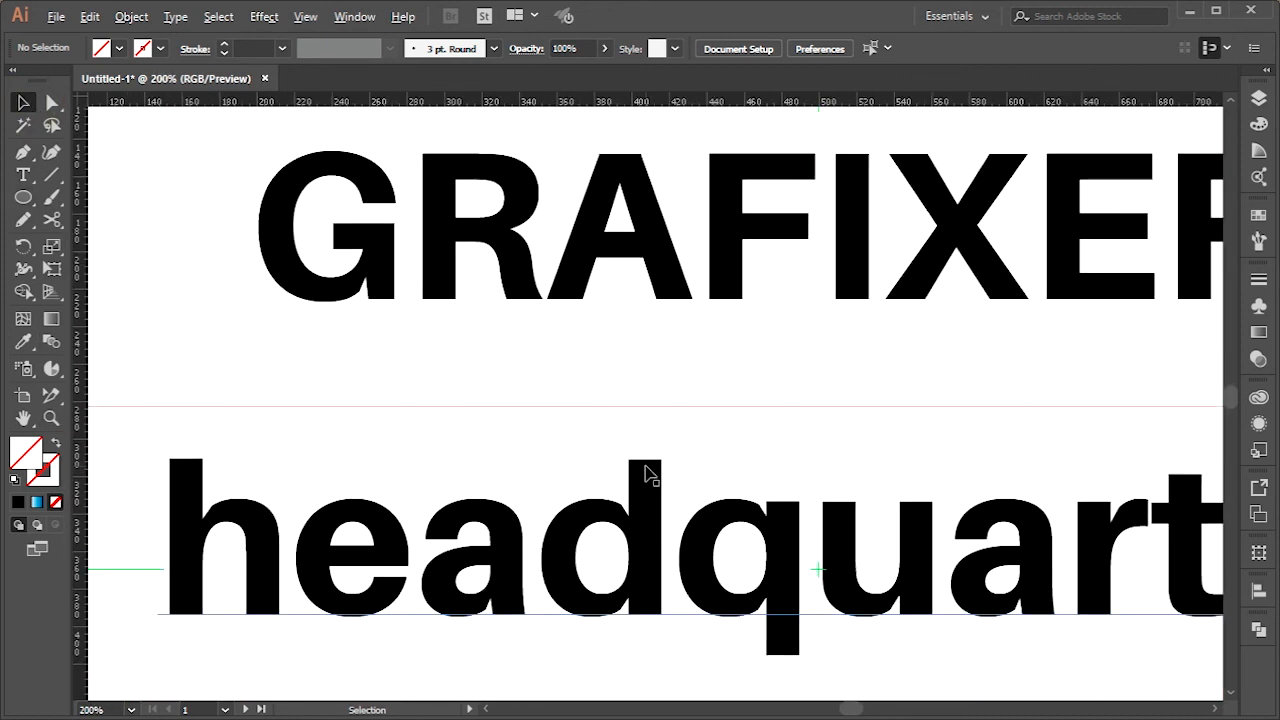
{"action": "scroll", "coordinate": [647, 474], "scroll_direction": "down", "scroll_amount": 4}
{"action": "scroll", "coordinate": [647, 474], "scroll_direction": "up", "scroll_amount": 2}
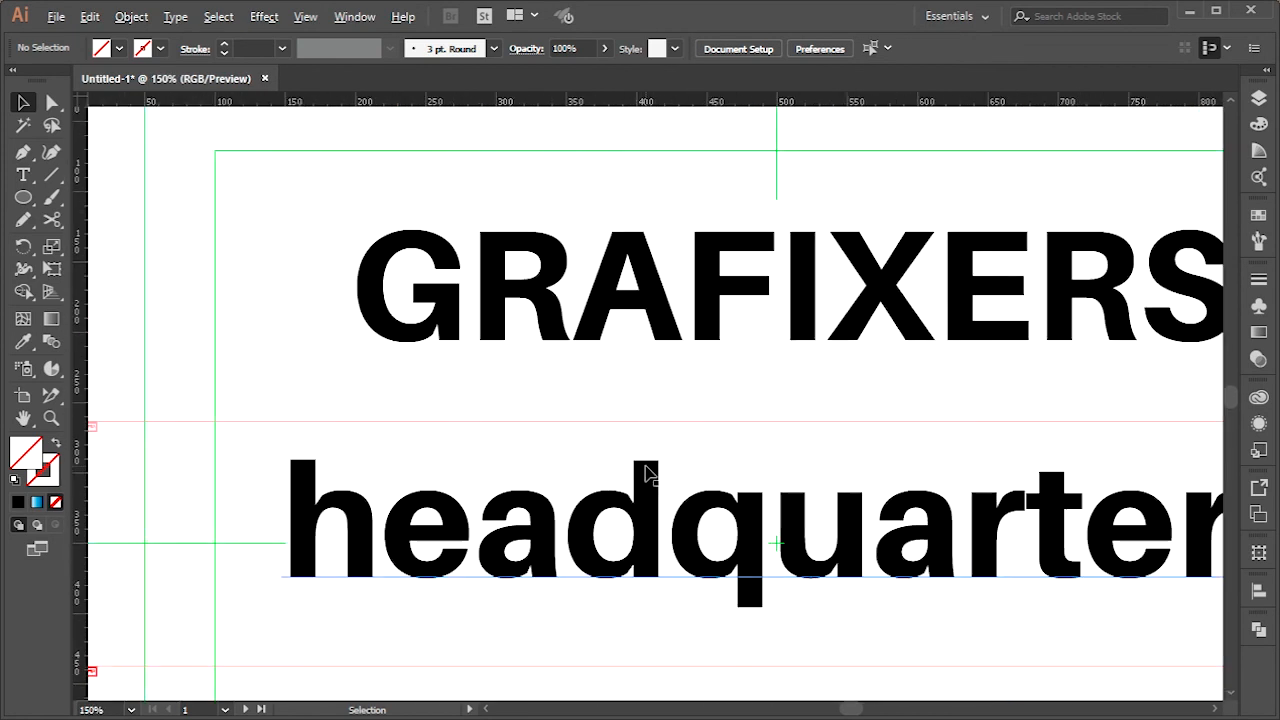
{"action": "scroll", "coordinate": [647, 474], "scroll_direction": "down", "scroll_amount": 1}
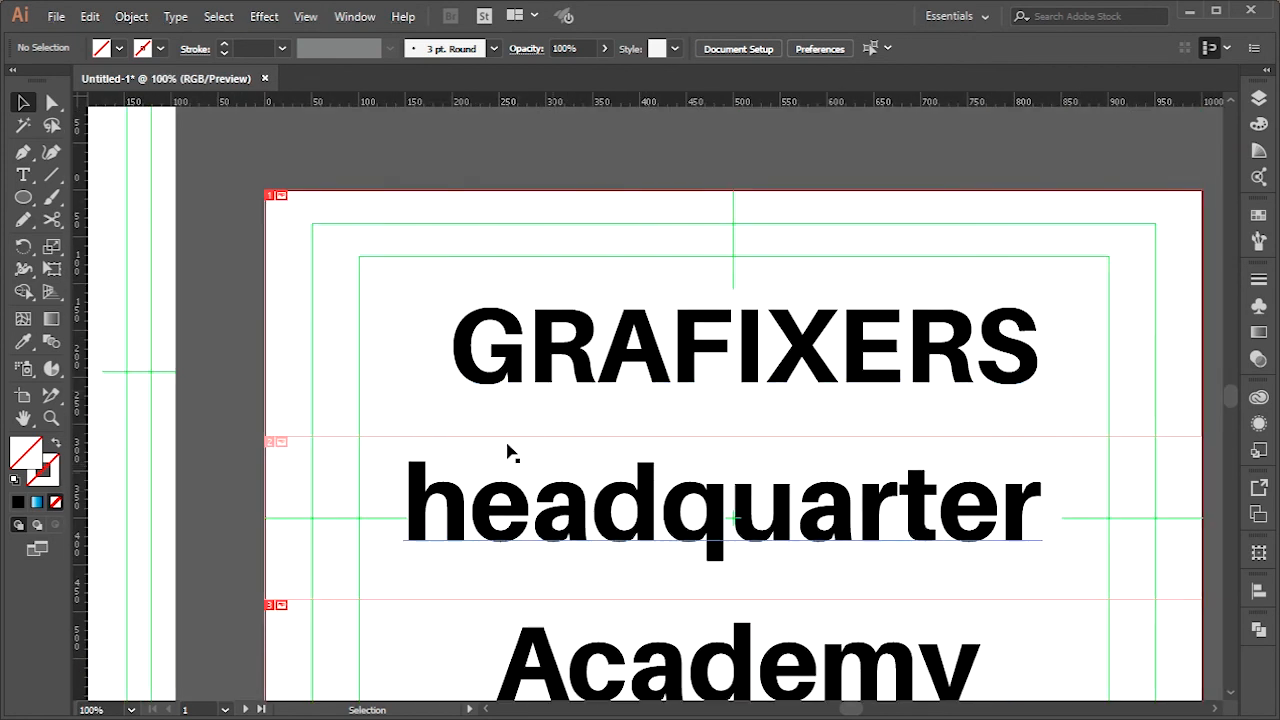
Pan around the sliced text artboard at 100% zoom until all three text lines are in view
{"action": "key", "text": "space"}
{"action": "left_click_drag", "start_coordinate": [629, 418], "coordinate": [582, 360]}
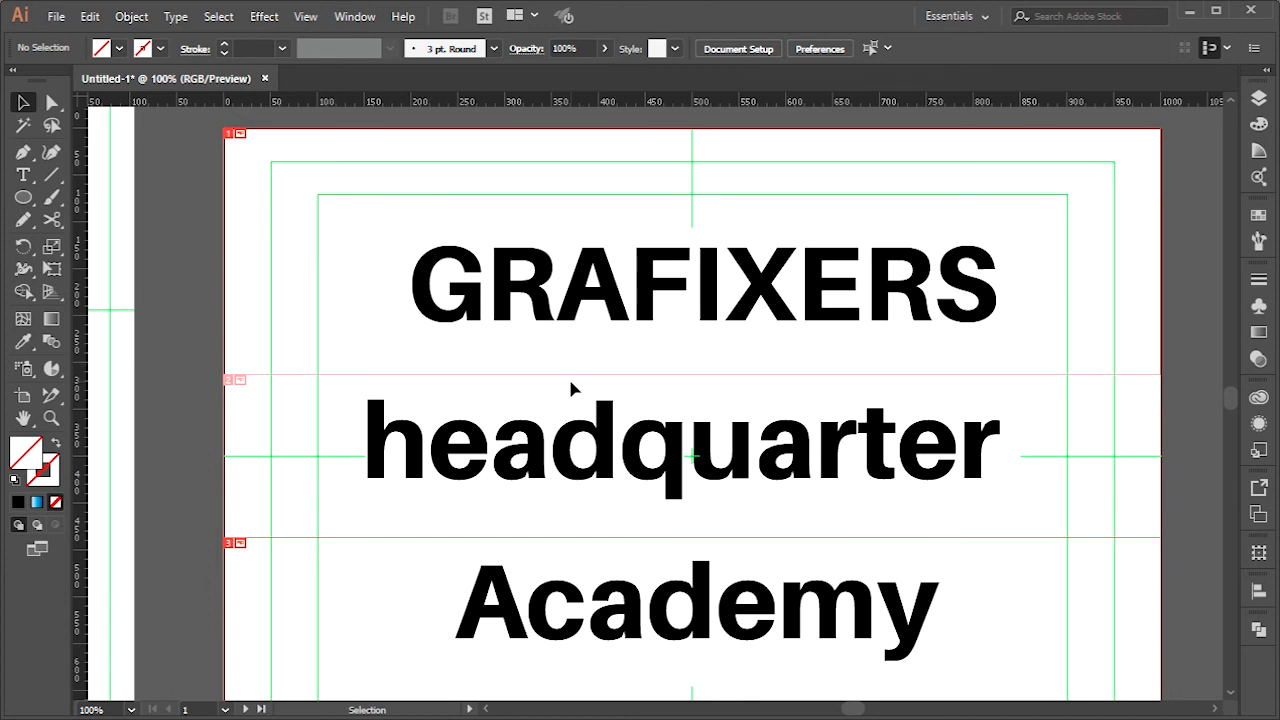
{"action": "key", "text": "space"}
{"action": "left_click_drag", "start_coordinate": [980, 263], "coordinate": [918, 343]}
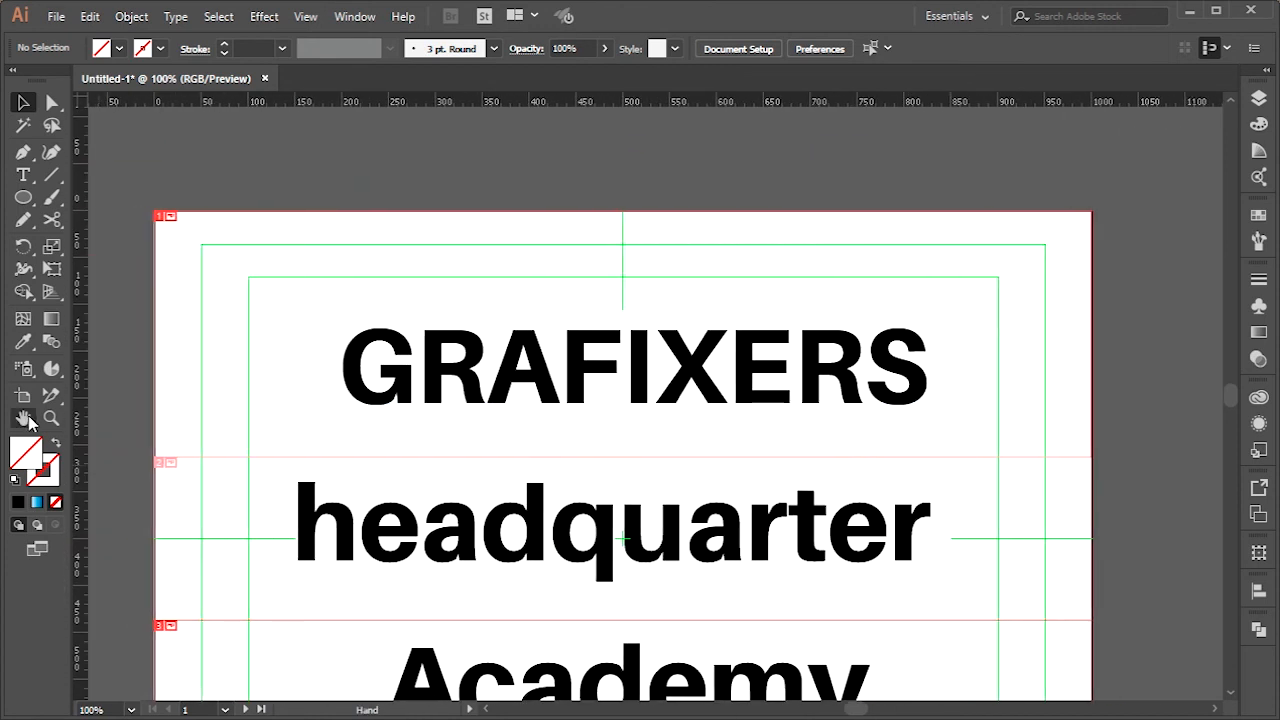
{"action": "left_click_drag", "start_coordinate": [489, 392], "coordinate": [626, 271]}
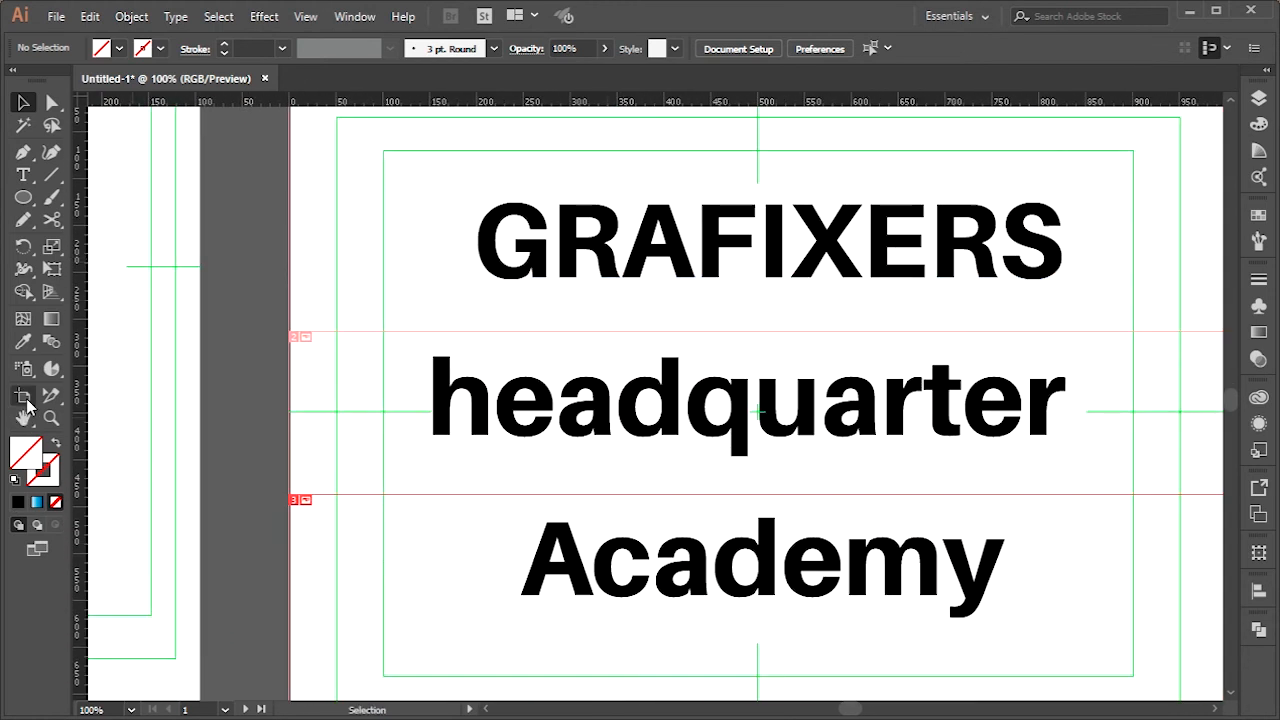